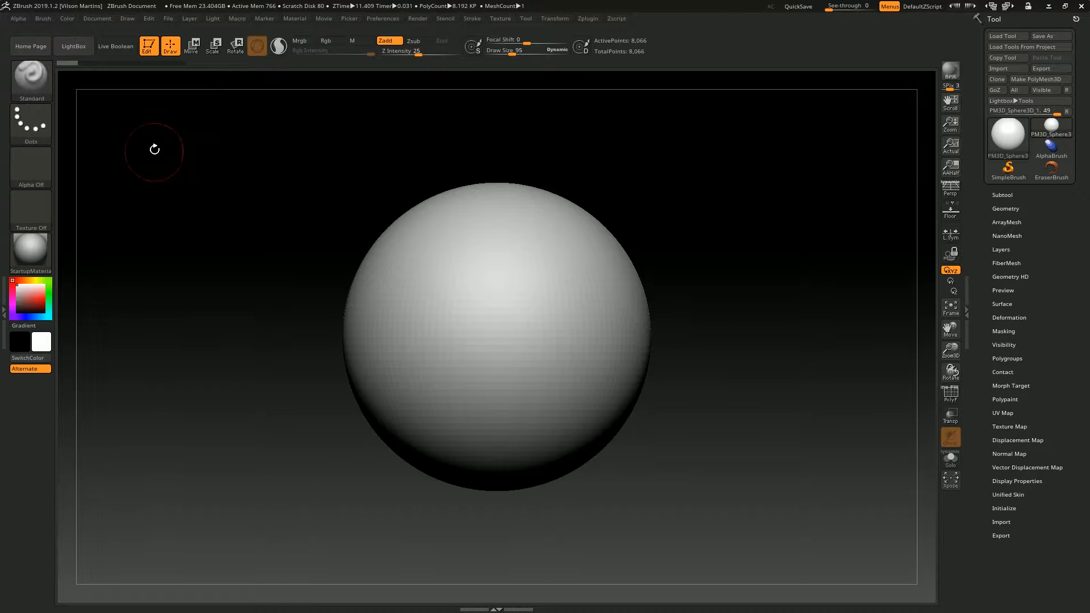
Slice several overlapping circular areas around the edges of the sphere with the SliceCirc brush.
left_click(27, 81)
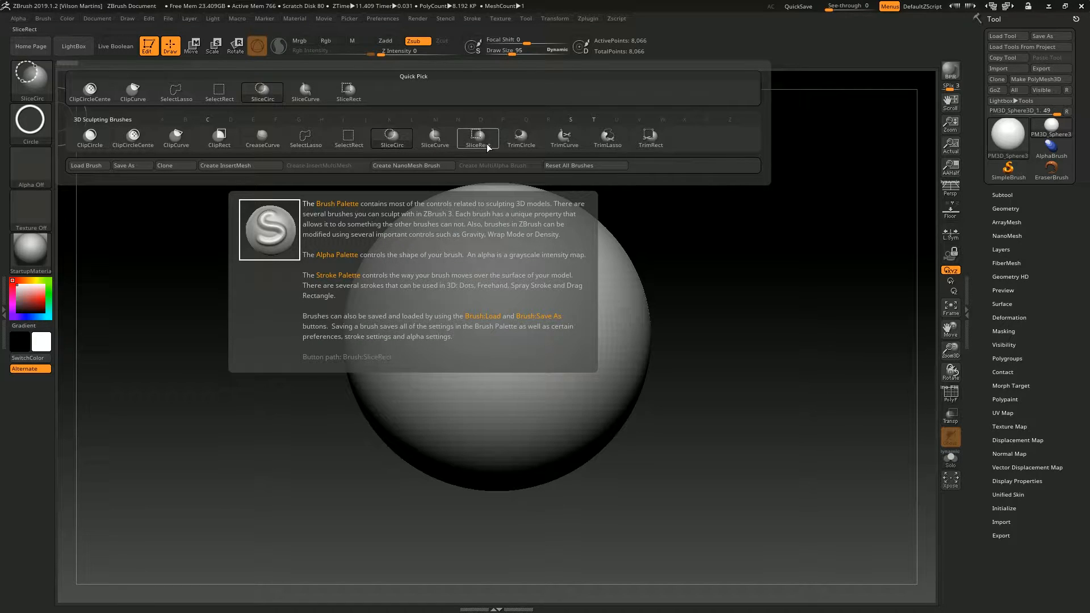
mouse_move(171, 159)
left_mouse_down("ctrl+shift")
mouse_move(284, 222)
mouse_move(288, 246)
mouse_move(462, 328)
mouse_move(375, 293)
mouse_move(455, 250)
mouse_move(433, 325)
mouse_move(445, 319)
mouse_move(432, 317)
mouse_move(508, 379)
left_mouse_up("ctrl+shift")
left_click_drag(677, 217, 790, 311, "ctrl+shift")
left_click_drag(462, 141, 504, 169, "ctrl+shift")
mouse_move(510, 488)
left_mouse_down("ctrl+shift")
mouse_move(672, 464)
mouse_move(796, 361)
left_mouse_up("ctrl+shift")
left_click_drag(752, 295, 683, 366, "ctrl+shift")
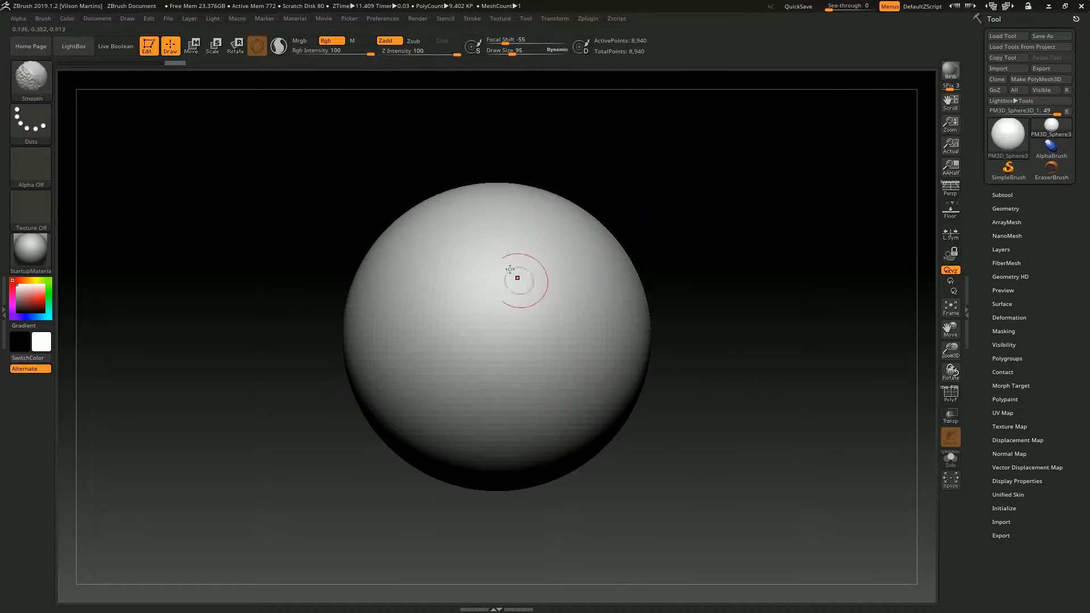
left_click_drag(735, 229, 754, 336, "alt")
left_click_drag(770, 283, 754, 310, "alt")
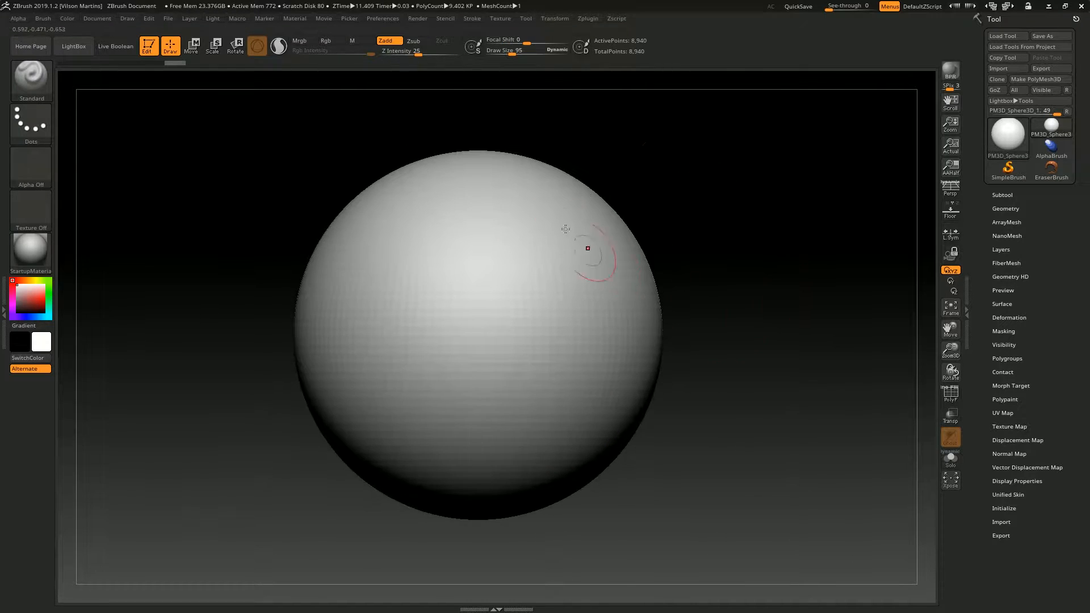
Turn on the polyframe display and slice a large circular polygroup into the front of the sphere.
left_click(954, 398)
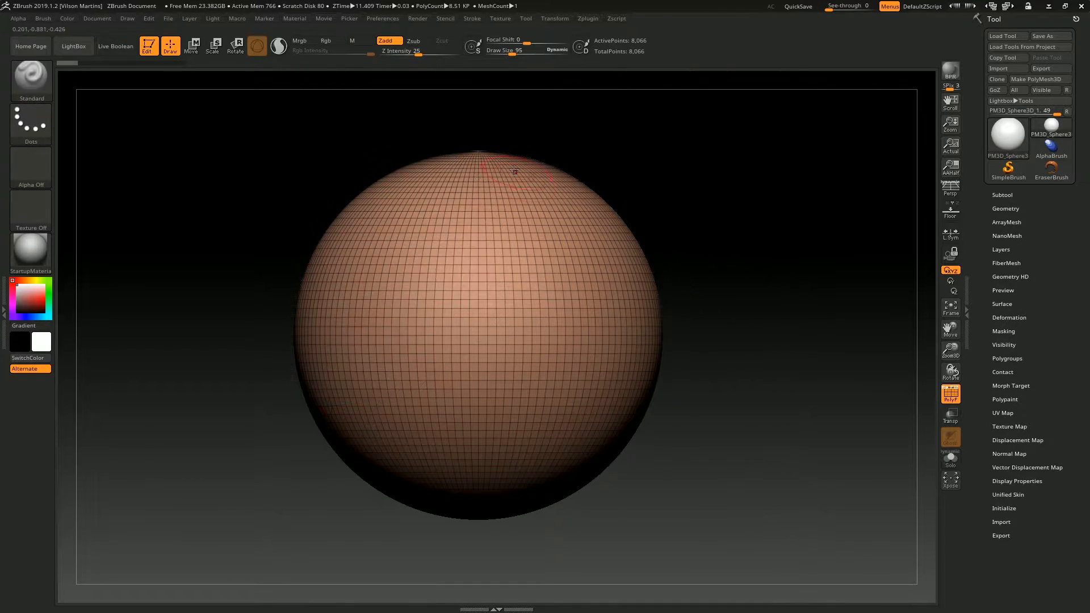
mouse_move(496, 326)
left_mouse_down()
mouse_move(689, 251)
mouse_move(601, 398)
mouse_move(591, 436)
mouse_move(615, 448)
left_mouse_up()
left_click_drag(777, 275, 781, 355)
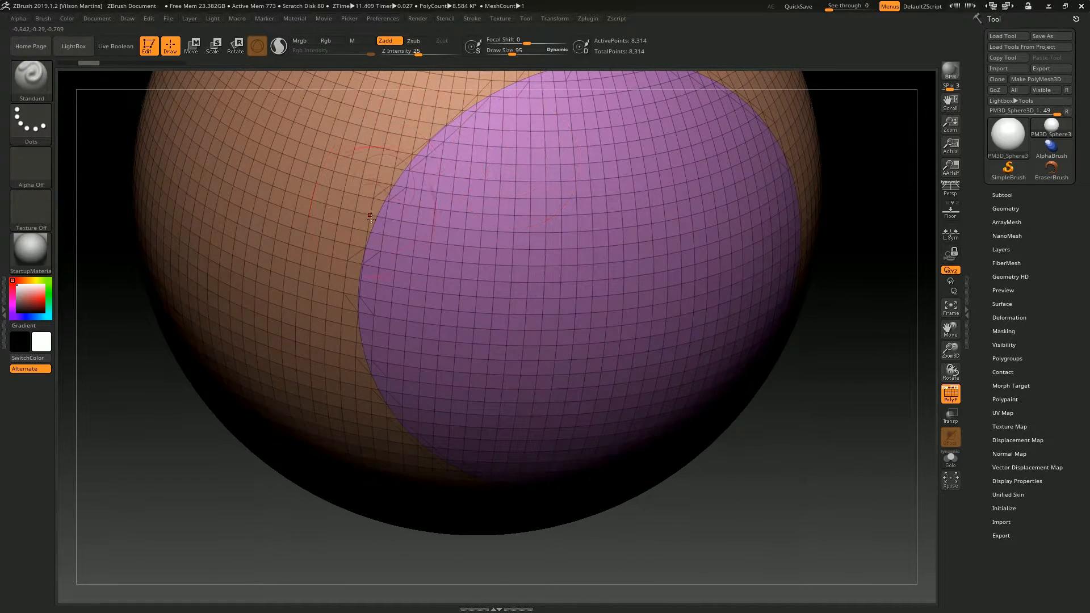
left_click_drag(535, 258, 469, 214)
left_click_drag(625, 227, 556, 266)
left_click_drag(640, 191, 480, 162, "shift")
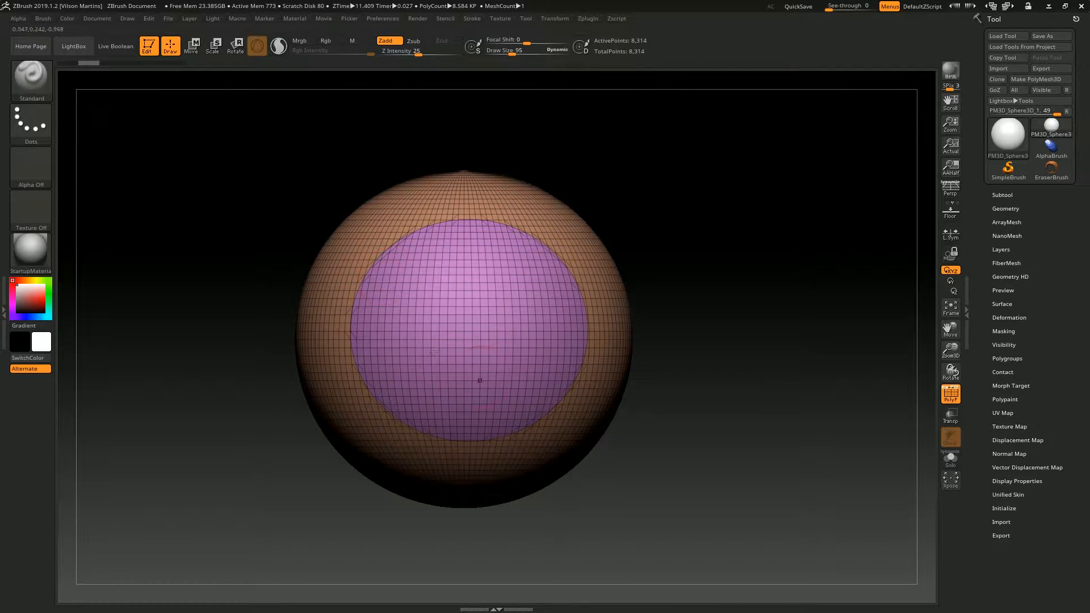
Undo the front circular slice and cut three circular slices around the sides of the sphere.
key("ctrl+z")
left_click_drag(653, 295, 761, 210, "alt")
left_click_drag(760, 210, 715, 201, "alt")
left_click_drag(616, 137, 769, 327, "ctrl+shift")
left_click_drag(710, 412, 809, 525, "ctrl+shift")
left_click_drag(781, 437, 771, 416, "alt")
left_click_drag(89, 172, 366, 398, "ctrl+shift")
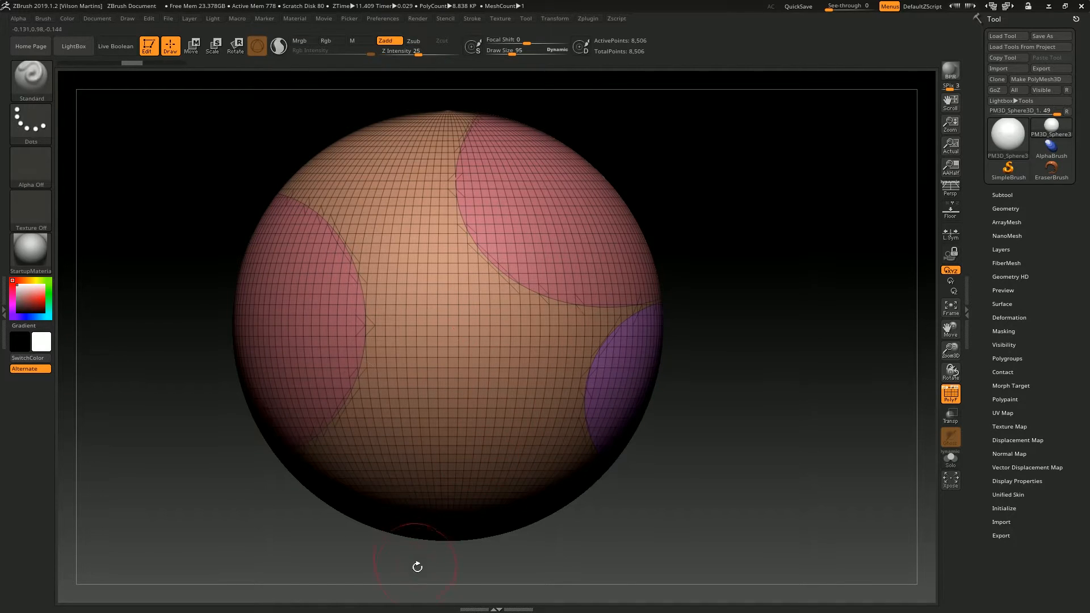
Undo the three circular slices on the sphere.
key("ctrl+z")
key("ctrl+z")
key("ctrl+z")
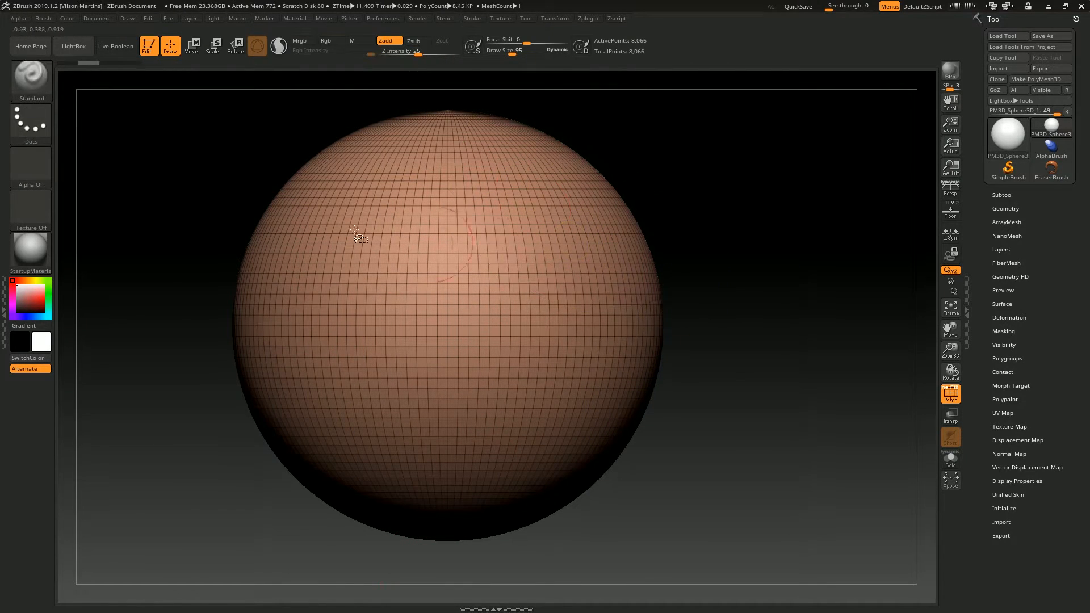
Try circle slices drawn from the middle of the sphere, using the Center and Square stroke options.
left_click(40, 123)
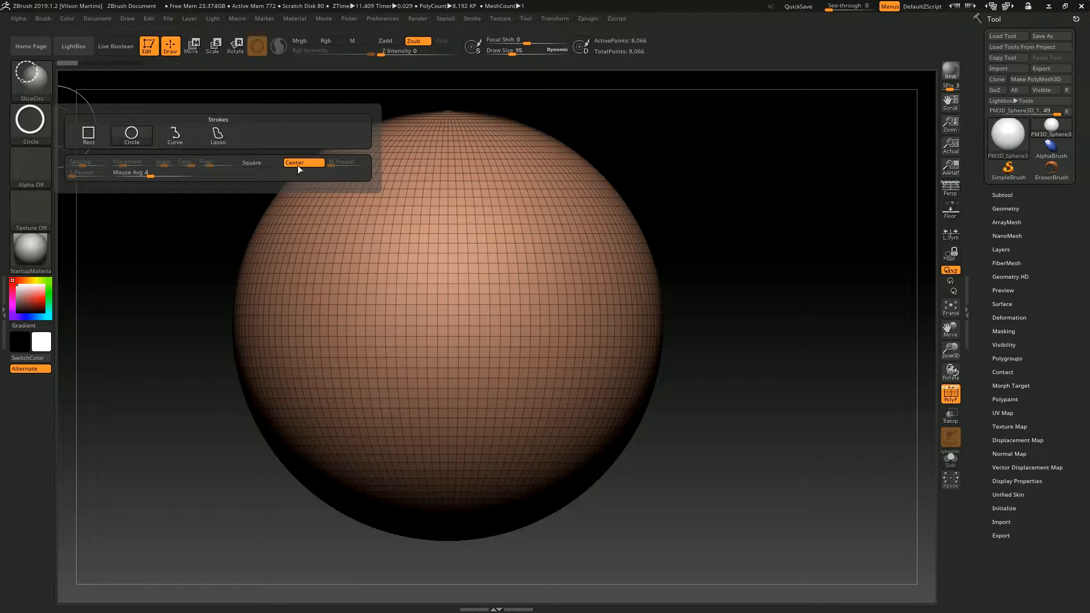
mouse_move(440, 325)
left_mouse_down("ctrl+shift")
mouse_move(459, 330)
mouse_move(557, 452)
mouse_move(593, 303)
mouse_move(565, 126)
mouse_move(531, 259)
mouse_move(690, 250)
mouse_move(691, 170)
mouse_move(554, 261)
mouse_move(681, 187)
mouse_move(652, 141)
mouse_move(635, 136)
left_mouse_up("ctrl+shift")
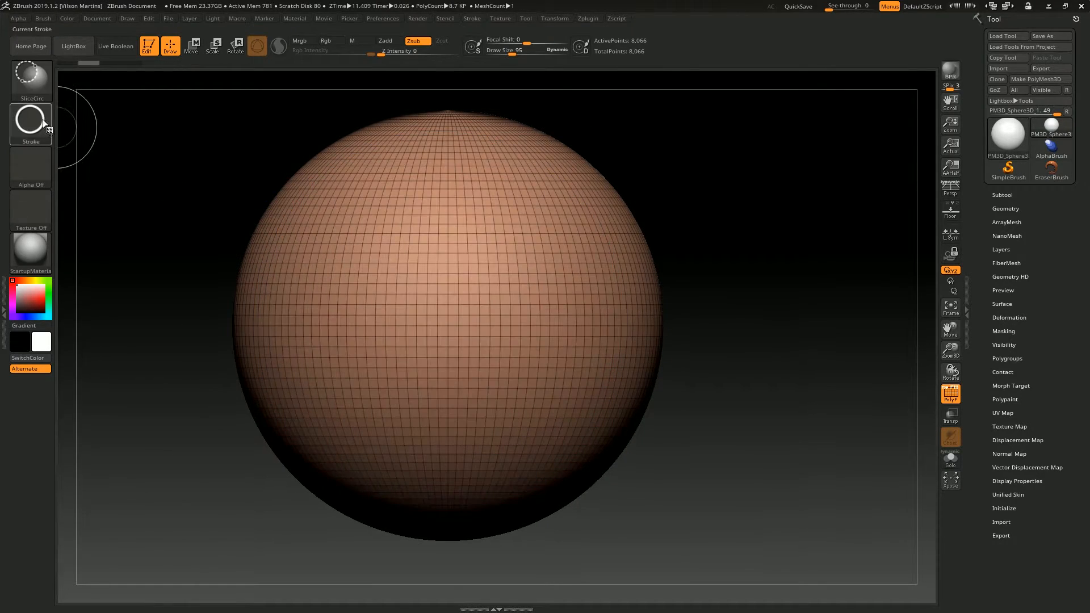
left_click(37, 118)
left_click(247, 166)
mouse_move(455, 327)
left_mouse_down("ctrl+shift")
mouse_move(725, 236)
mouse_move(681, 248)
mouse_move(648, 234)
mouse_move(679, 224)
left_mouse_up("ctrl+shift")
left_click_drag(755, 277, 735, 250, "alt")
key("ctrl+z")
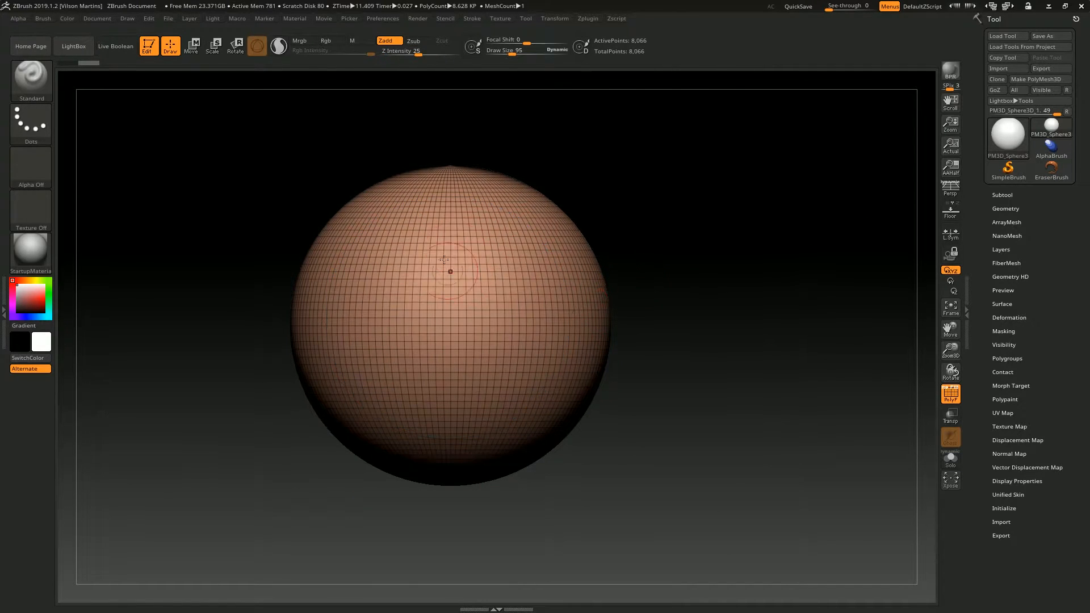
Try slicing a centred circle through both the front and the back of the sphere.
left_click(35, 119, "ctrl+shift")
mouse_move(447, 321)
left_mouse_down("ctrl+shift")
mouse_move(547, 263)
mouse_move(506, 200)
mouse_move(565, 227)
mouse_move(553, 230)
left_mouse_up("ctrl+shift")
mouse_move(800, 185)
left_mouse_down("alt")
mouse_move(640, 155)
mouse_move(770, 212)
left_mouse_up("alt")
mouse_move(586, 185)
left_mouse_down("alt")
mouse_move(747, 186)
mouse_move(619, 155)
left_mouse_up("alt")
left_click_drag(434, 325, 576, 184, "ctrl+shift")
left_click_drag(603, 149, 683, 173, "shift")
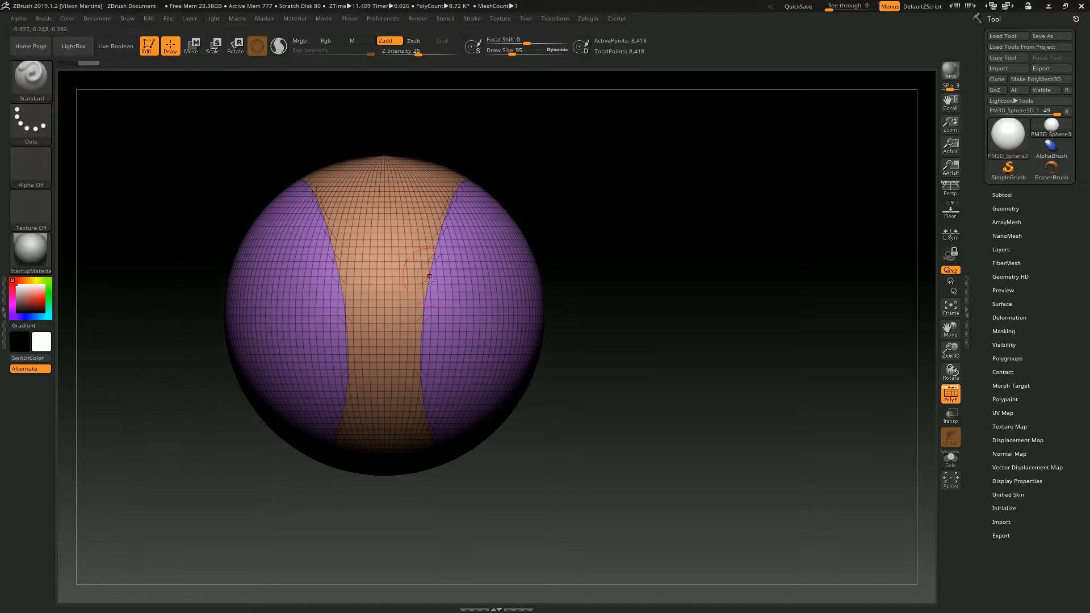
left_click_drag(607, 148, 596, 126)
key("ctrl+z")
left_click_drag(676, 136, 653, 149, "shift")
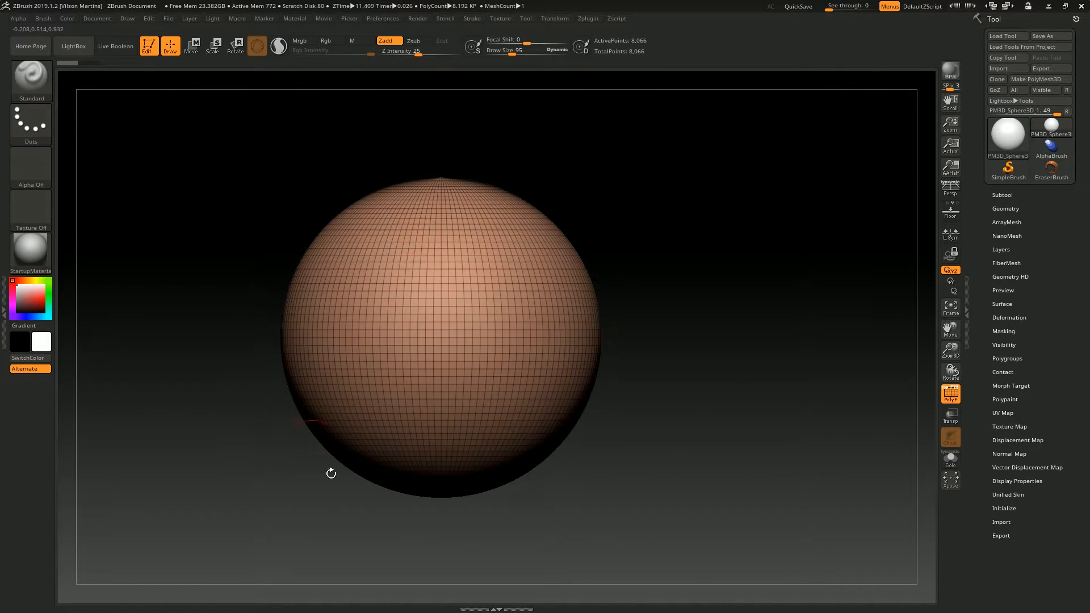
Isolate the front half of the sphere with the SelectRect brush.
left_click_drag(616, 293, 584, 265, "alt")
left_click(38, 80, "ctrl+shift")
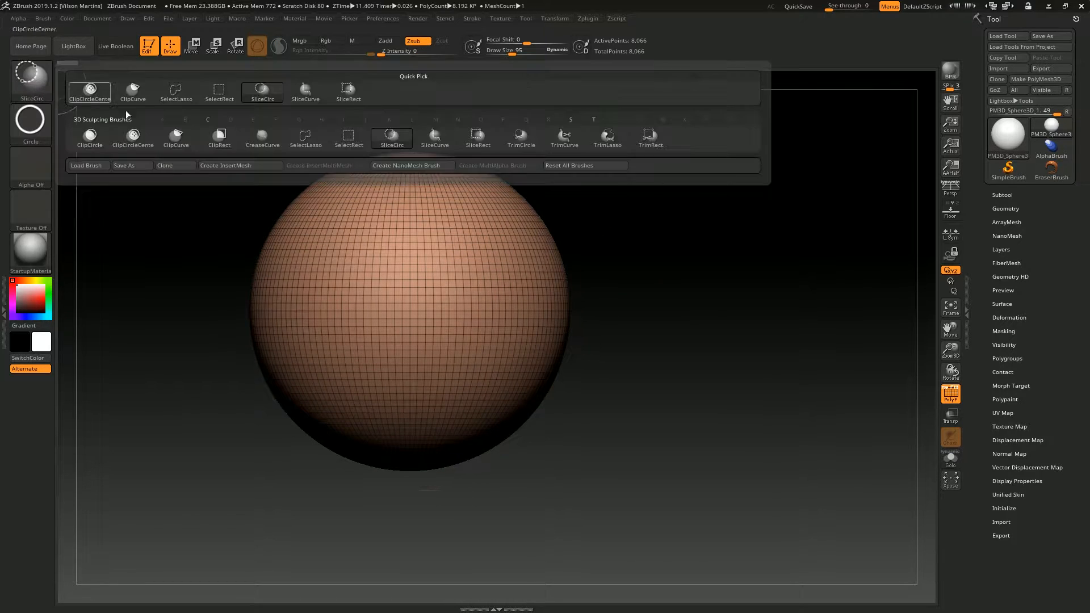
left_click(346, 148, "ctrl+shift")
left_click_drag(230, 122, 420, 470, "ctrl+shift")
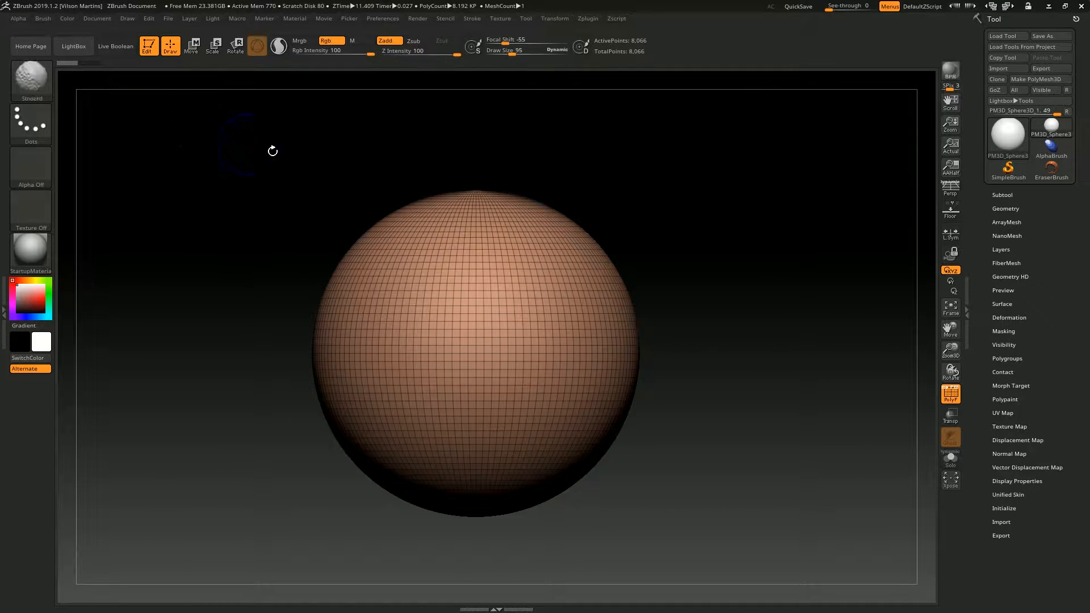
key("ctrl+shift+b")
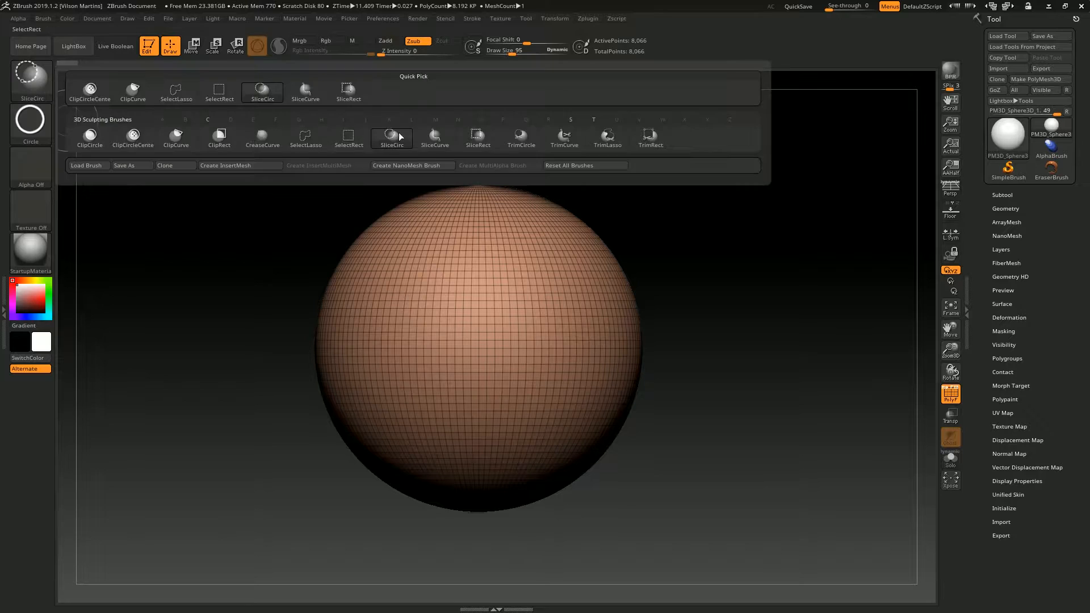
left_click(355, 142)
left_click(33, 81, "ctrl+shift")
left_click(33, 81, "ctrl+shift")
left_click(348, 141, "ctrl+shift")
left_click_drag(627, 158, 449, 160, "alt")
left_click_drag(531, 252, 693, 168)
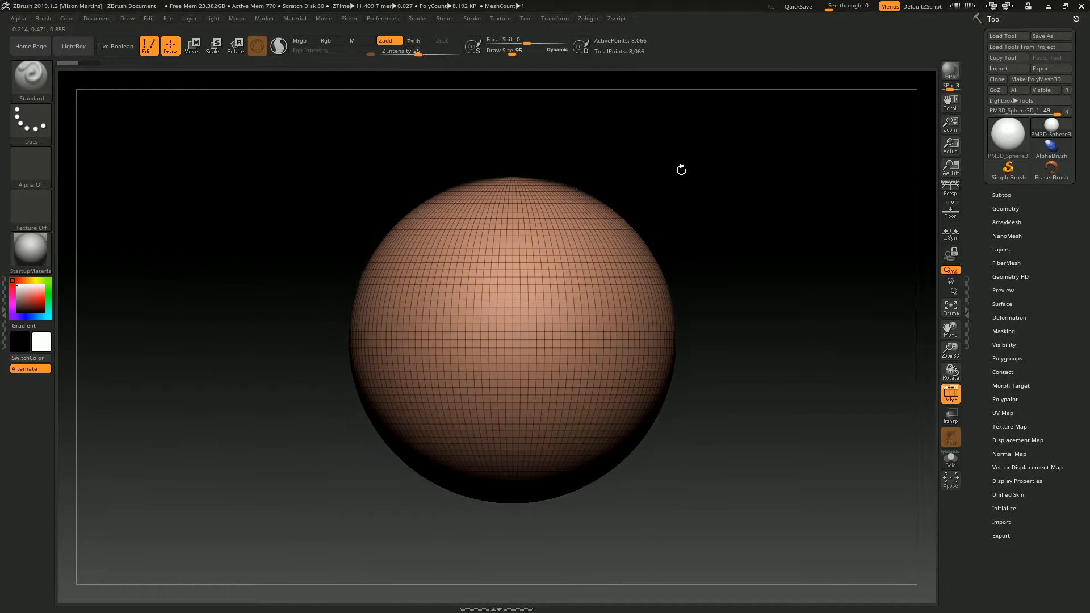
mouse_move(341, 170)
left_mouse_down("ctrl+shift")
mouse_move(494, 221)
mouse_move(411, 259)
mouse_move(459, 325)
mouse_move(475, 326)
mouse_move(494, 292)
mouse_move(458, 263)
mouse_move(490, 322)
mouse_move(472, 317)
mouse_move(487, 324)
mouse_move(501, 403)
mouse_move(497, 511)
mouse_move(509, 527)
left_mouse_up("ctrl+shift")
mouse_move(509, 527)
left_mouse_down()
mouse_move(880, 161)
mouse_move(769, 144)
left_mouse_up()
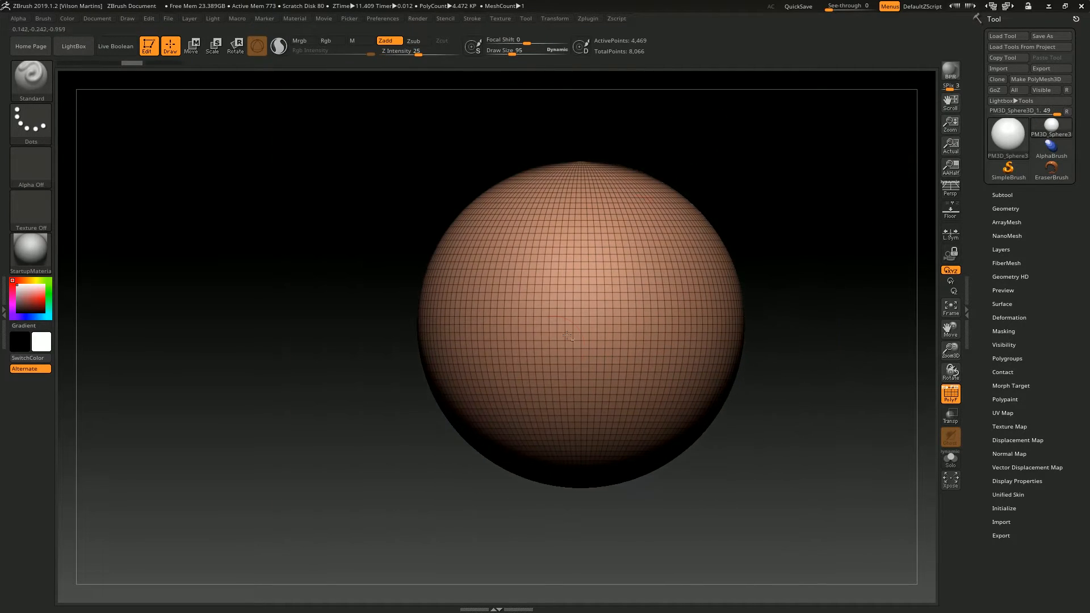
Try slicing a circle into only the visible half and reveal the rest of the sphere.
left_click_drag(579, 295, 689, 427, "ctrl+shift")
left_click_drag(776, 292, 636, 203)
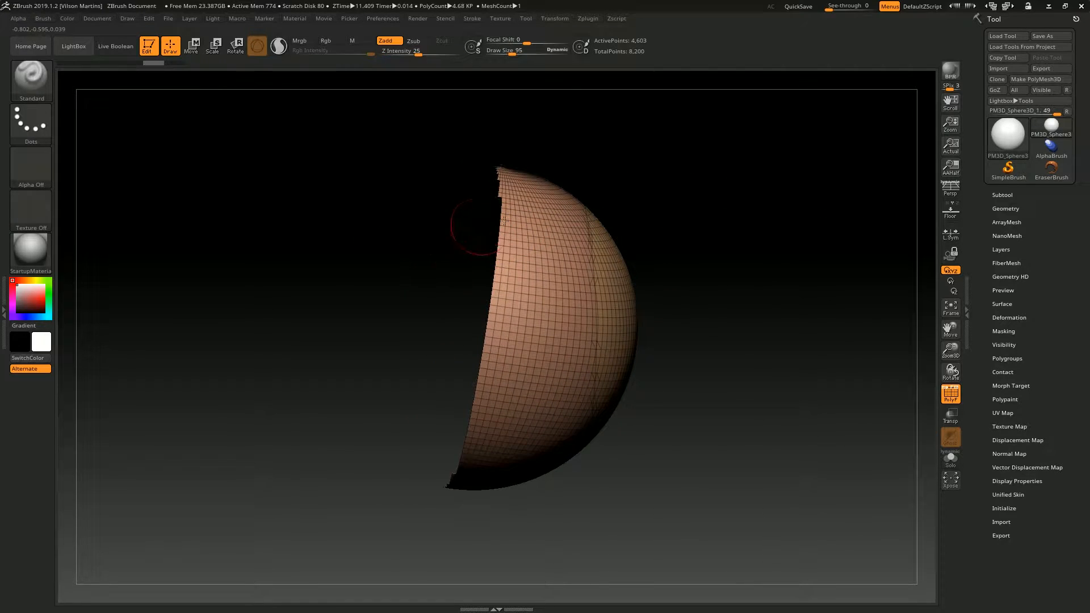
left_click(733, 212, "ctrl+shift")
left_click_drag(659, 155, 712, 241)
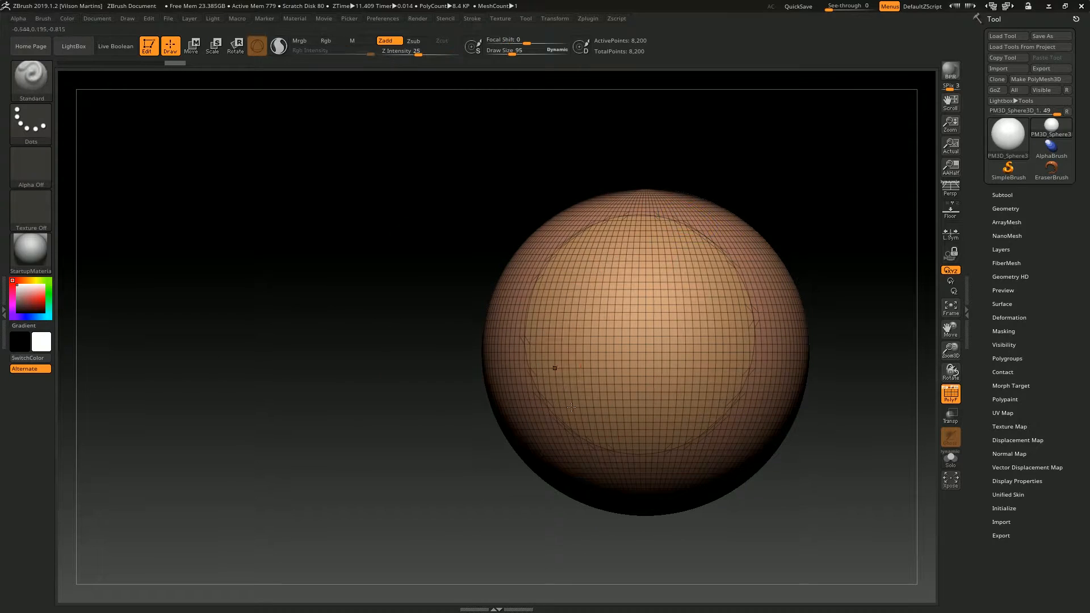
key("ctrl+z")
key("ctrl+z")
Choose the SliceCurve brush and try nearly straight slices across the upper part of the visible half.
left_click(40, 82, "ctrl+shift")
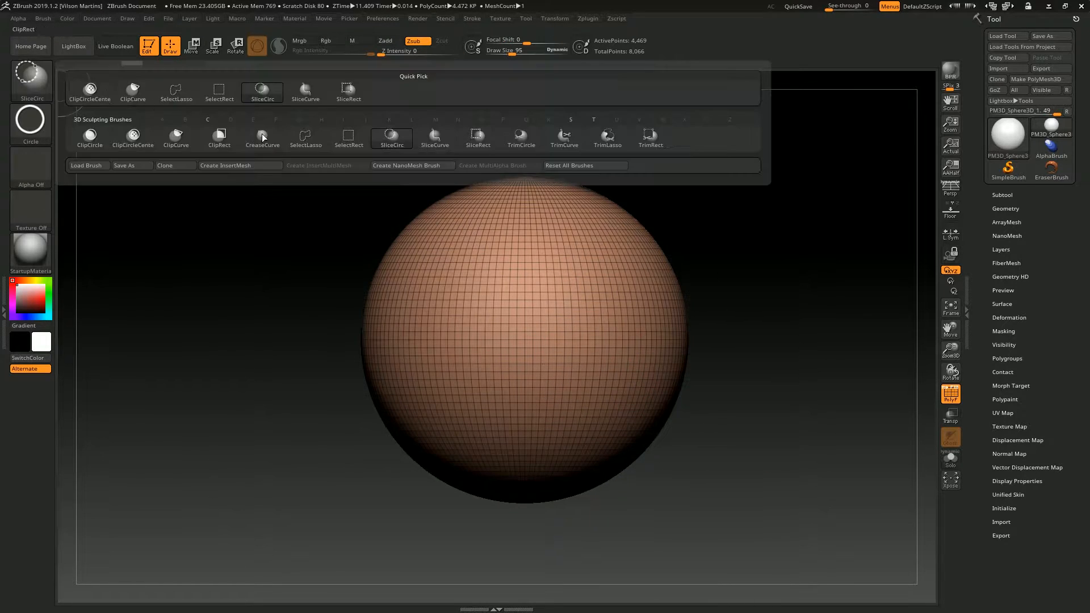
left_click(435, 139)
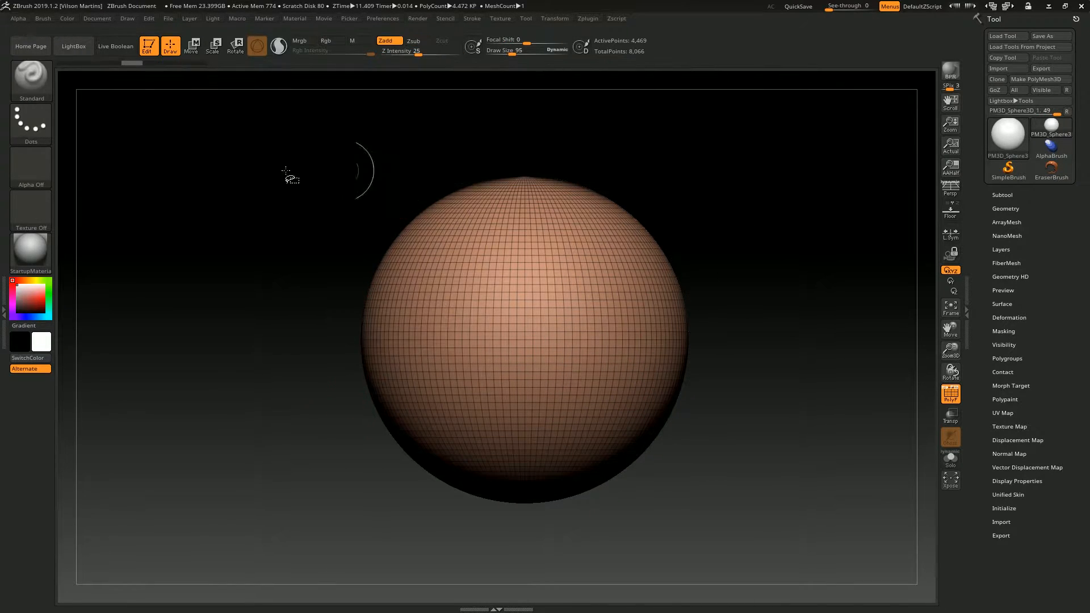
left_click_drag(349, 194, 799, 252, "ctrl+shift")
key("ctrl+z")
left_click_drag(286, 263, 776, 273, "ctrl+shift")
left_click_drag(769, 151, 263, 245)
mouse_move(803, 205)
left_mouse_down("alt")
mouse_move(829, 171)
mouse_move(814, 187)
left_mouse_up("alt")
key("ctrl+z")
Try a straight slice across the middle of the visible half and a bent one up through its top.
left_click_drag(214, 331, 794, 343, "ctrl+shift")
key("Print")
mouse_move(585, 330)
left_mouse_down()
mouse_move(588, 275)
mouse_move(608, 284)
left_mouse_up()
key("Escape")
left_click_drag(199, 335, 818, 341, "ctrl+shift")
mouse_move(250, 331)
left_mouse_down("ctrl+shift")
mouse_move(829, 338)
mouse_move(350, 319)
mouse_move(778, 325)
mouse_move(524, 297)
mouse_move(540, 283)
mouse_move(579, 125)
left_mouse_up("ctrl+shift")
key("ctrl+z")
Try a bent curve slice that separates the upper area of the visible half, and reveal the full sphere.
left_click_drag(284, 318, 398, 330, "ctrl+shift")
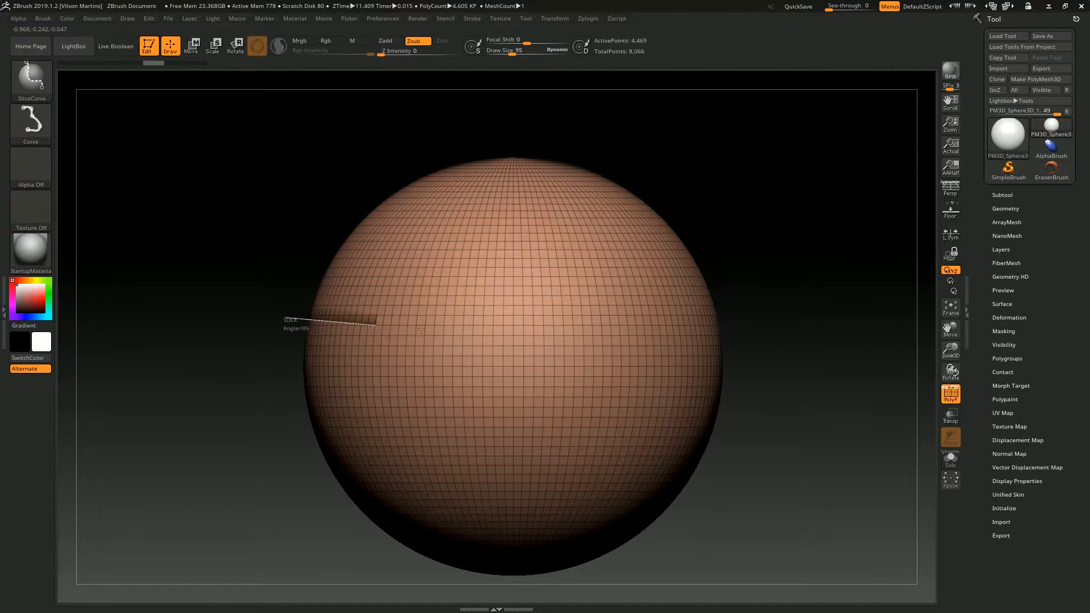
left_click_drag(519, 325, 622, 130, "ctrl+shift")
right_click_drag(363, 309, 421, 326)
right_click_drag(421, 326, 421, 355, "ctrl")
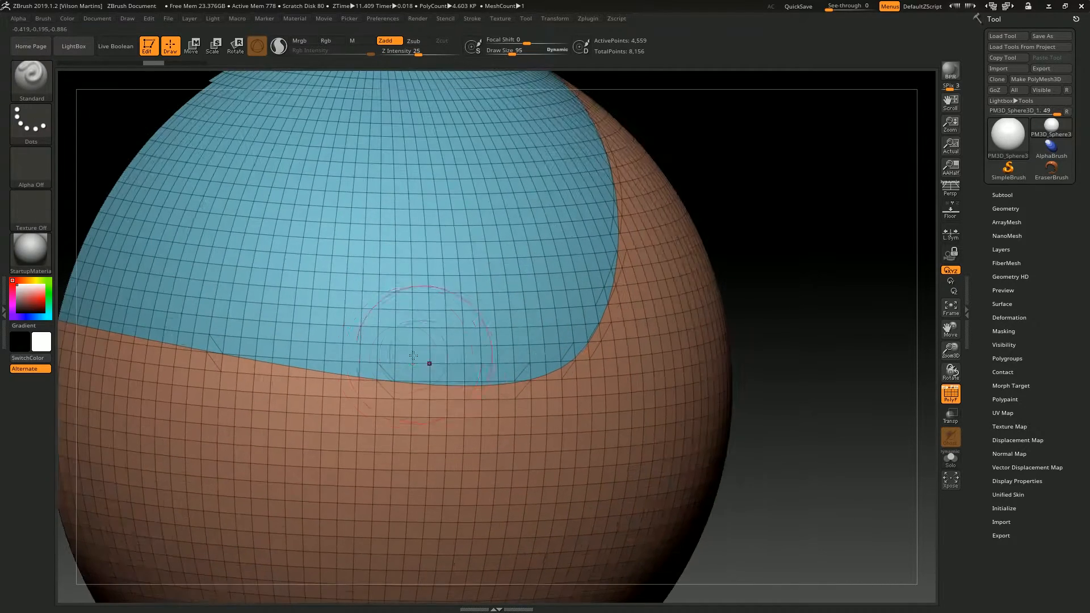
right_click_drag(212, 326, 322, 337, "alt")
right_click_drag(387, 316, 625, 318)
left_click(748, 248, "ctrl+shift")
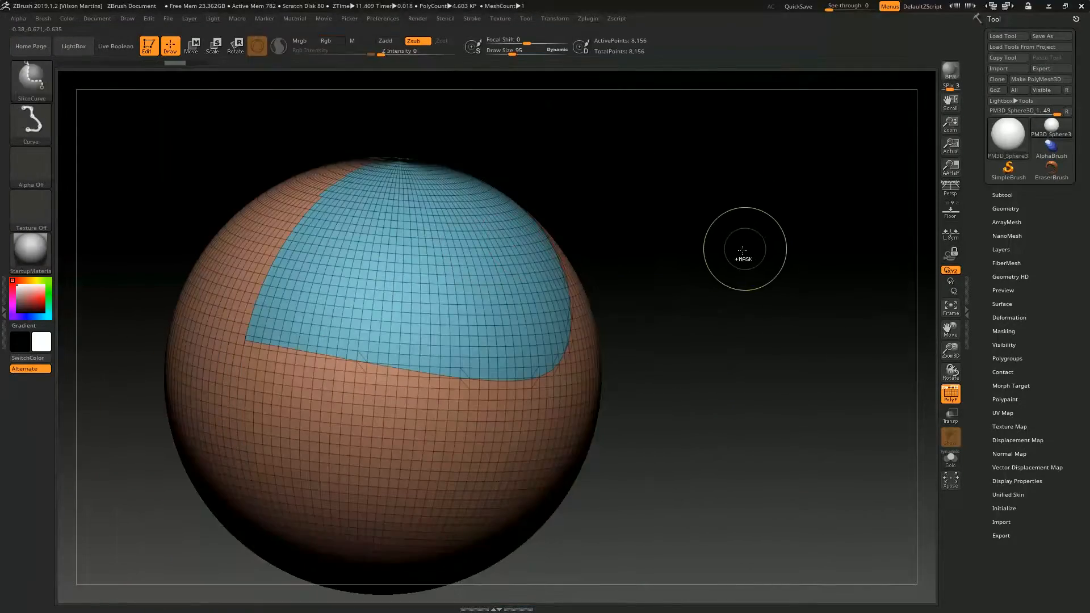
key("ctrl+z")
key("ctrl+z")
Reveal the full sphere and try a curved slice that rises across its front.
left_click(724, 254, "ctrl+shift")
right_click_drag(705, 272, 676, 284, "shift")
mouse_move(262, 373)
left_mouse_down("ctrl+shift")
mouse_move(441, 356)
mouse_move(759, 204)
left_mouse_up("ctrl+shift")
mouse_move(573, 375)
right_mouse_down("alt")
mouse_move(570, 422)
mouse_move(625, 295)
mouse_move(575, 348)
mouse_move(573, 296)
mouse_move(625, 234)
right_mouse_up("alt")
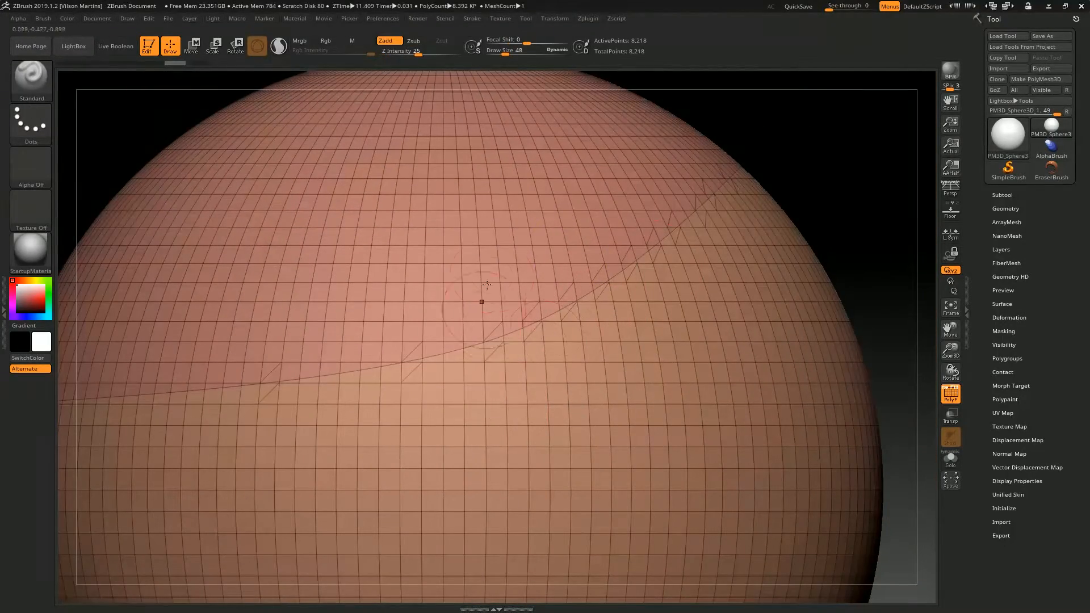
right_click_drag(599, 300, 762, 182, "ctrl")
key("ctrl+z")
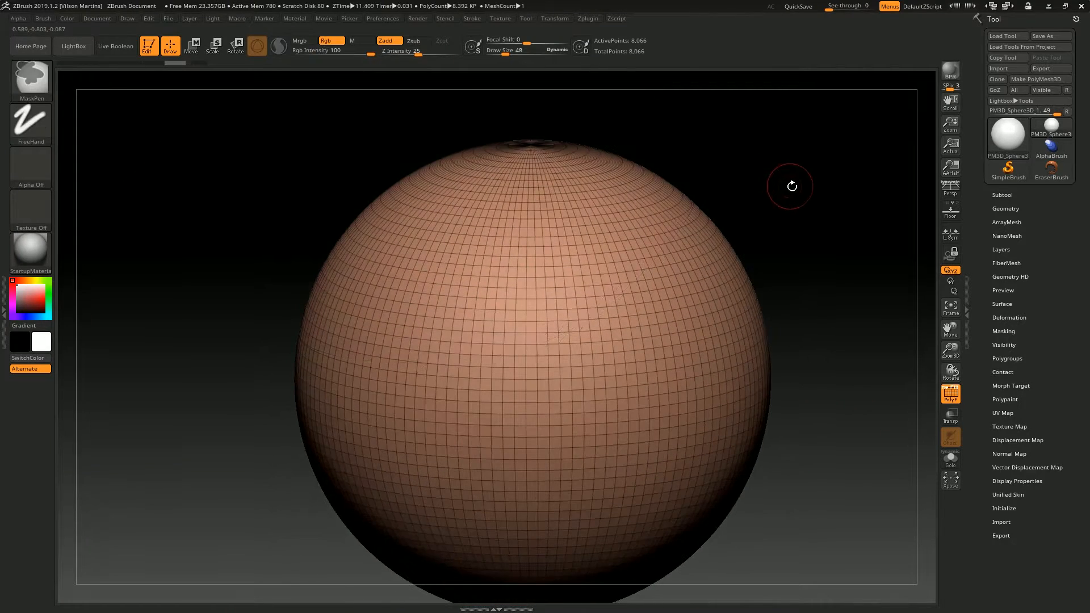
Try straight horizontal slices across the full sphere above its middle and examine the cut edge.
mouse_move(152, 314)
left_mouse_down("ctrl+shift")
mouse_move(425, 310)
mouse_move(910, 332)
left_mouse_up("ctrl+shift")
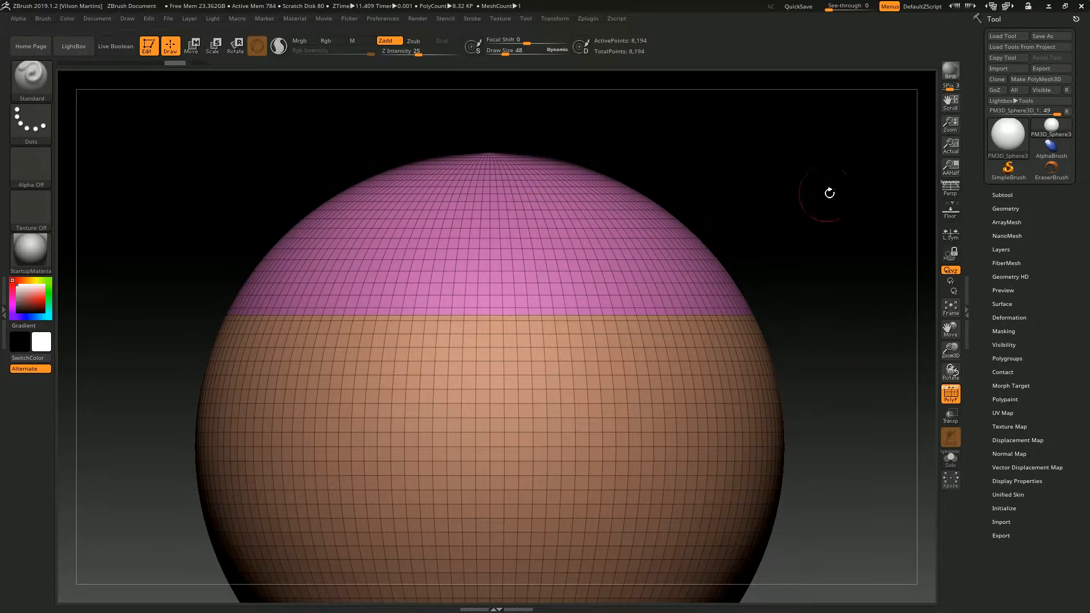
right_click_drag(826, 190, 574, 264, "ctrl")
right_click_drag(562, 334, 727, 194, "ctrl")
key("ctrl+z")
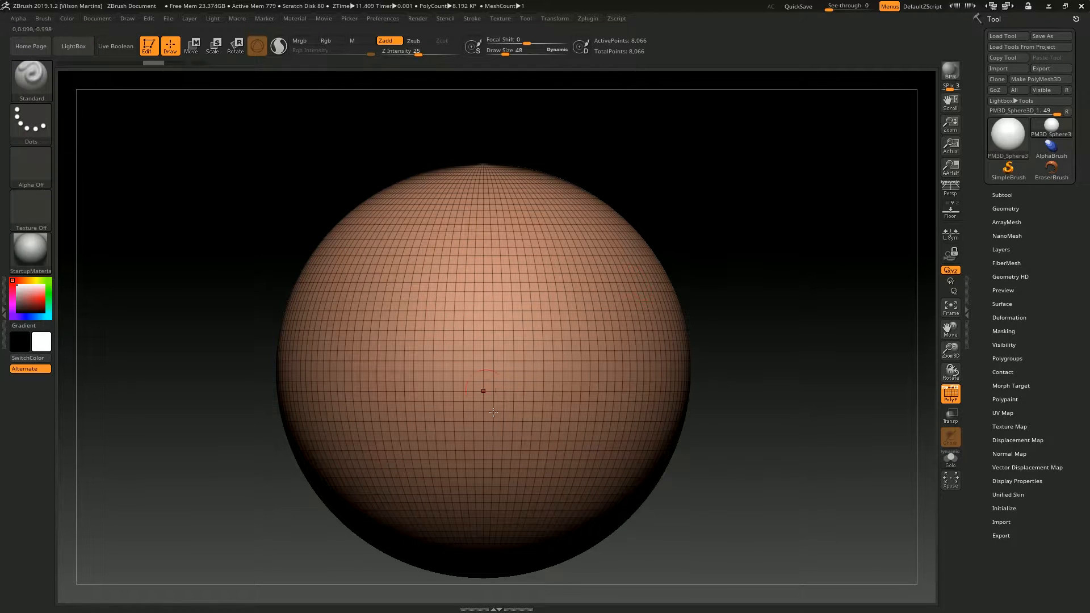
mouse_move(238, 330)
left_mouse_down("ctrl+shift")
mouse_move(798, 366)
mouse_move(832, 316)
left_mouse_up("ctrl+shift")
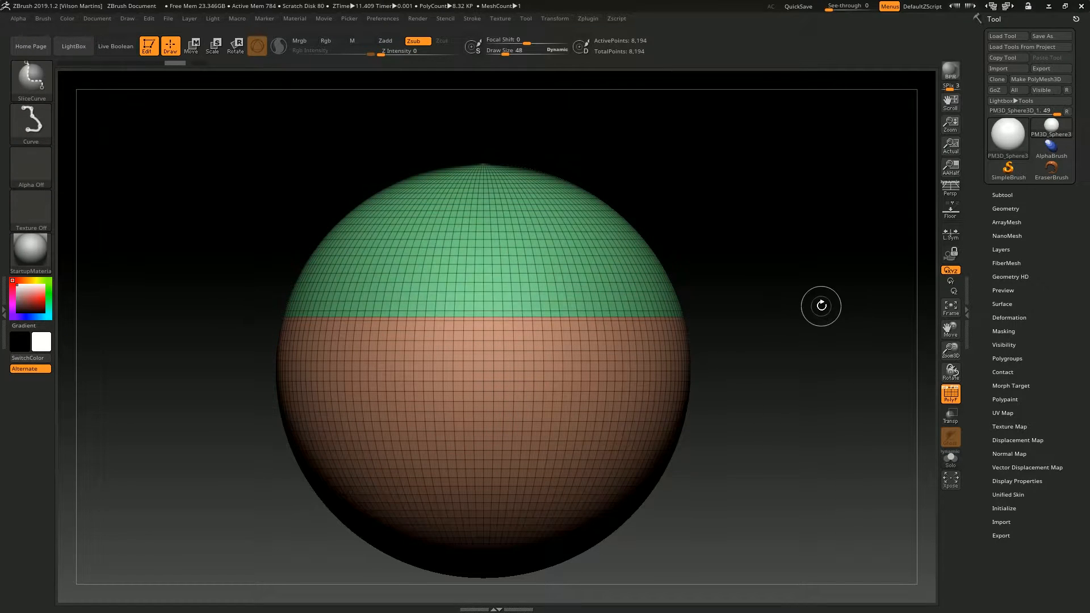
right_click_drag(783, 156, 579, 274, "ctrl")
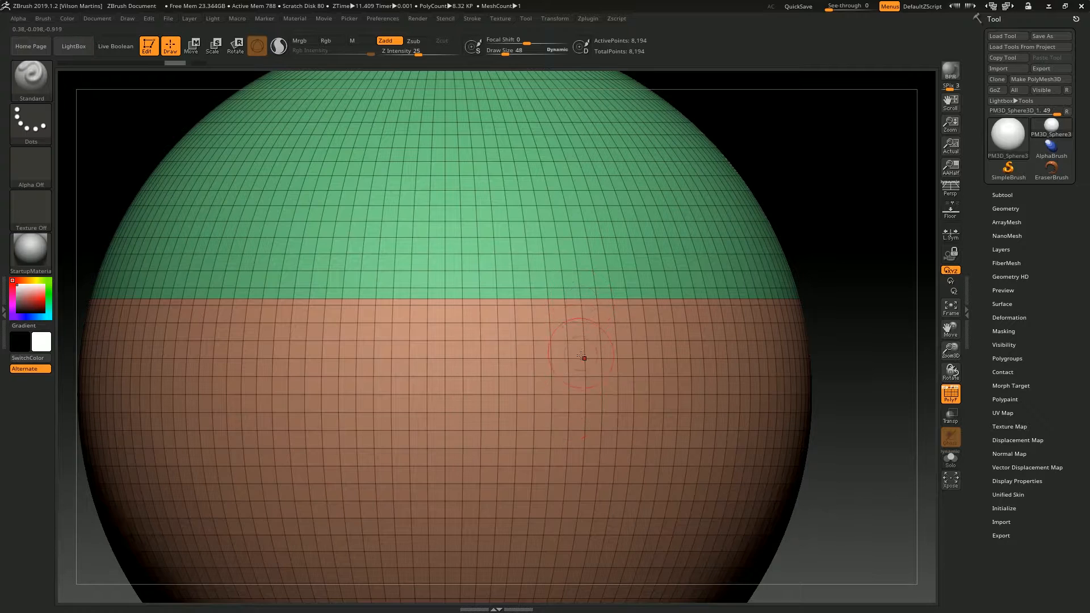
right_click_drag(581, 355, 754, 222, "ctrl")
key("ctrl+z")
Try two slightly slanted straight slices across the upper part of the sphere.
right_click_drag(540, 216, 419, 289, "ctrl")
left_click_drag(209, 294, 824, 302, "ctrl+shift")
key("ctrl+z")
left_click_drag(216, 284, 846, 306, "ctrl+shift")
key("ctrl+z")
right_click_drag(610, 306, 787, 231, "ctrl")
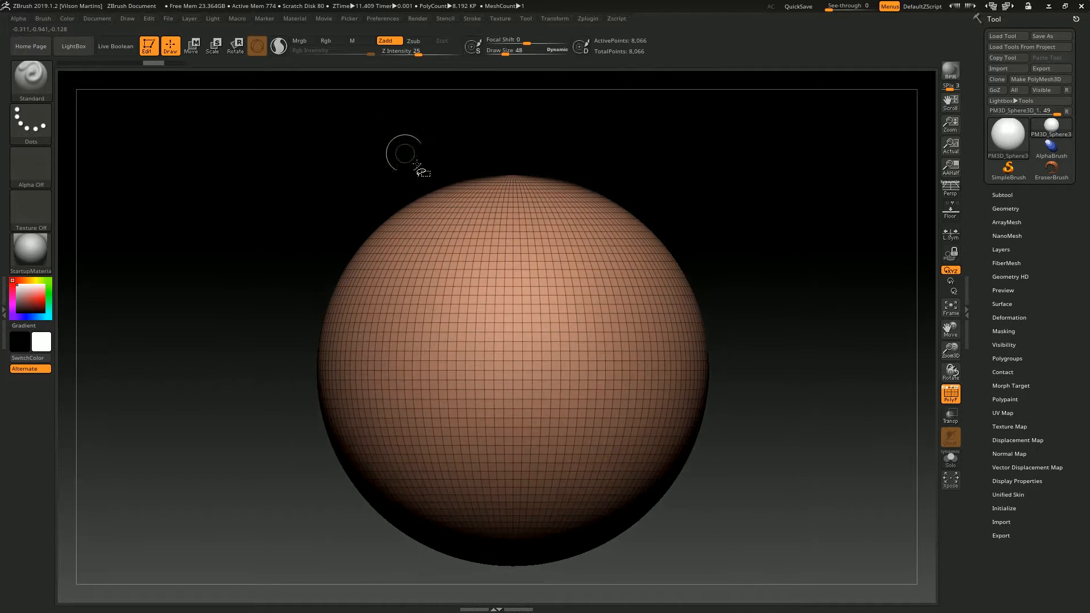
Try slicing a multi-bend curve from above the sphere down through its lower side.
mouse_move(487, 356)
left_mouse_down("ctrl+shift")
mouse_move(458, 397)
mouse_move(433, 365)
mouse_move(742, 289)
mouse_move(639, 378)
mouse_move(715, 488)
left_mouse_up("ctrl+shift")
key("ctrl+z")
left_click_drag(588, 481, 565, 345, "ctrl+shift")
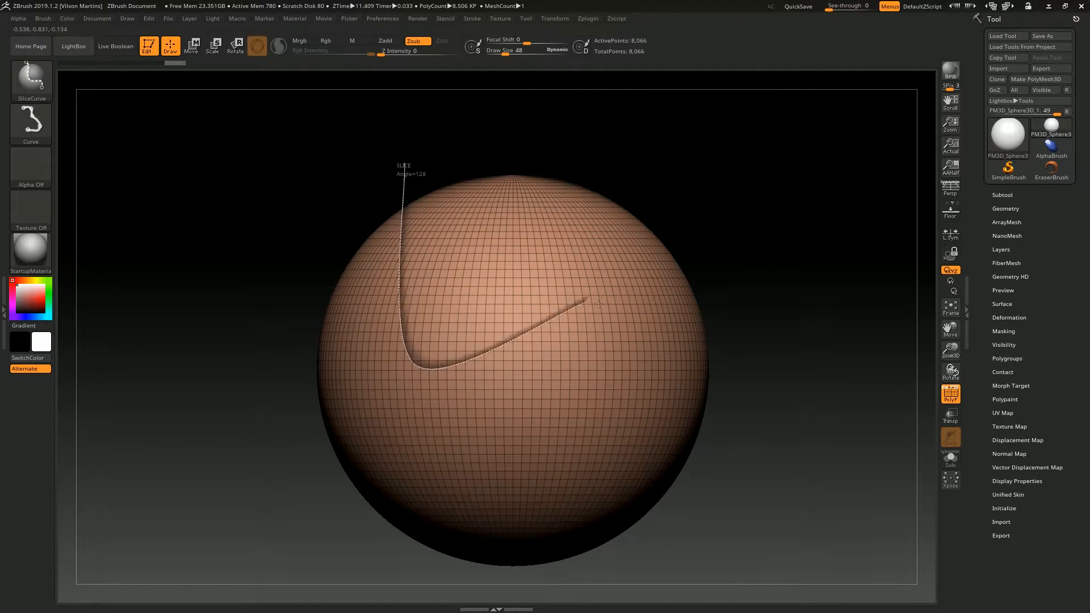
left_click_drag(665, 381, 721, 504, "ctrl+shift")
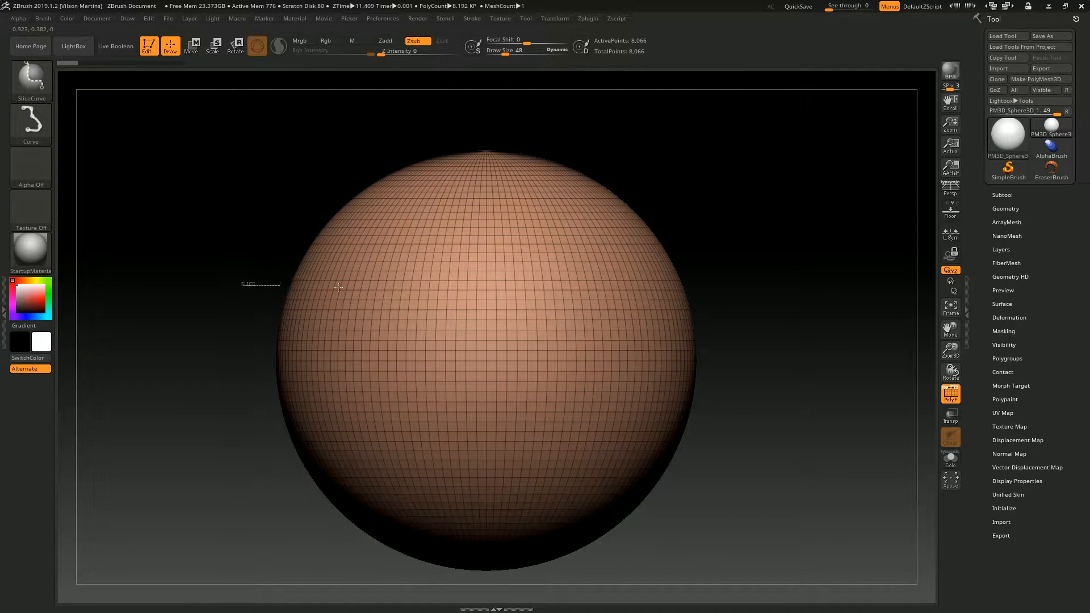
Slice a straight horizontal line across the sphere slightly above its middle with the SliceCurve brush.
mouse_move(338, 287)
left_mouse_down("ctrl+shift")
mouse_move(747, 304)
mouse_move(760, 289)
left_mouse_up("ctrl+shift")
mouse_move(450, 275)
right_mouse_down()
mouse_move(703, 234)
mouse_move(454, 277)
right_mouse_up()
right_click_drag(340, 281, 602, 296)
key("ctrl+z")
mouse_move(662, 316)
left_mouse_down("ctrl+shift")
mouse_move(658, 338)
mouse_move(655, 311)
mouse_move(747, 314)
left_mouse_up("ctrl+shift")
mouse_move(750, 248)
right_mouse_down("ctrl")
mouse_move(380, 346)
mouse_move(403, 398)
right_mouse_up("ctrl")
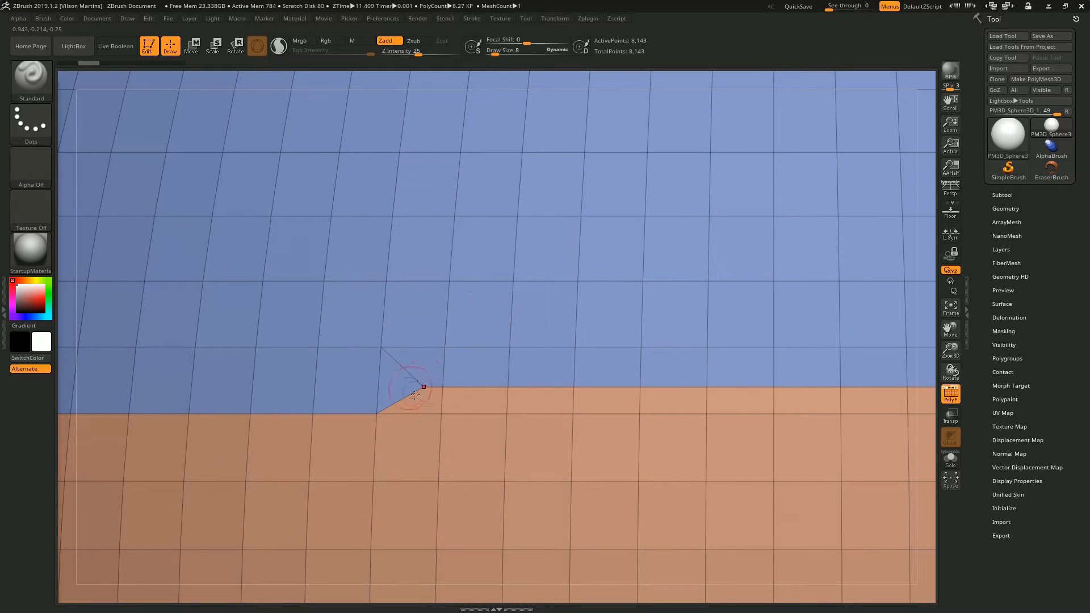
Try a short diagonal slice starting inside the sphere's upper region and running to its upper-right edge, and examine where the cut begins.
key("f")
mouse_move(466, 254)
right_mouse_down()
mouse_move(408, 305)
mouse_move(421, 287)
mouse_move(446, 311)
right_mouse_up()
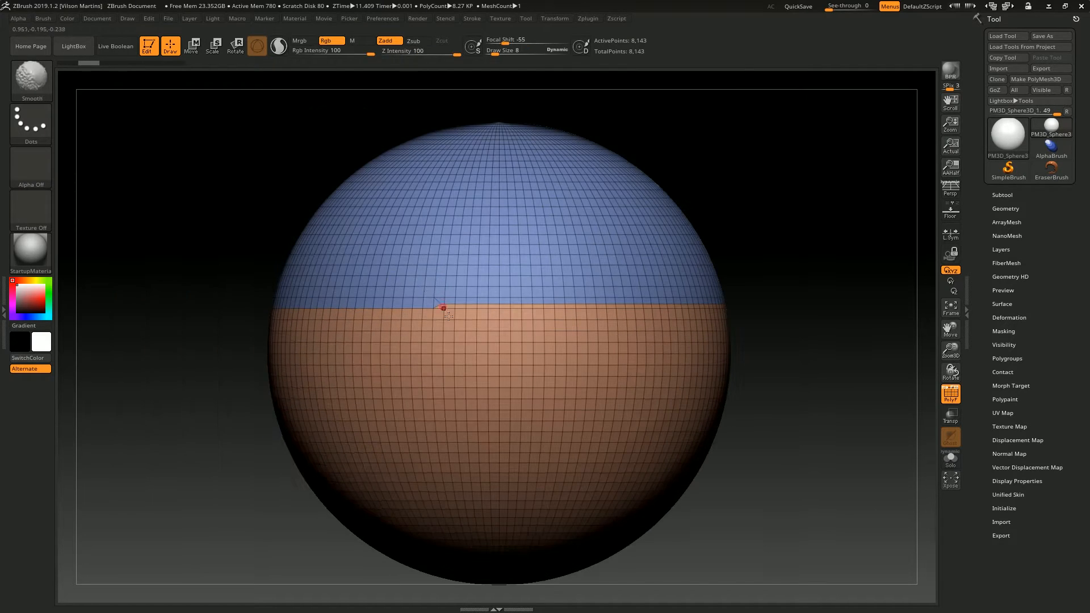
right_click_drag(515, 283, 498, 323, "alt")
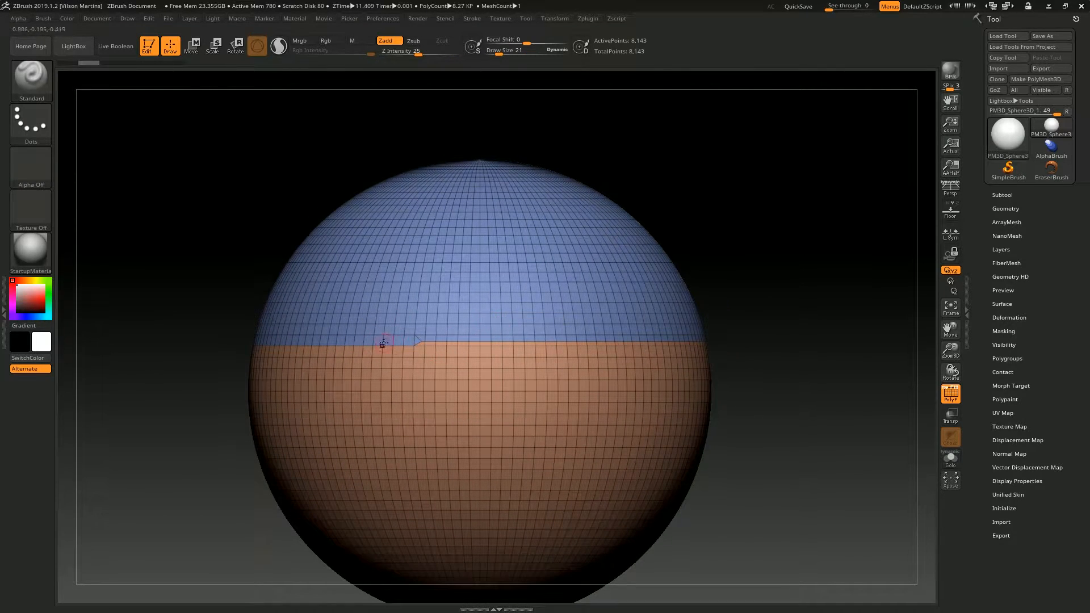
right_click_drag(632, 273, 448, 284, "alt")
left_click_drag(444, 283, 698, 169, "ctrl+shift")
right_click_drag(583, 197, 687, 181, "ctrl")
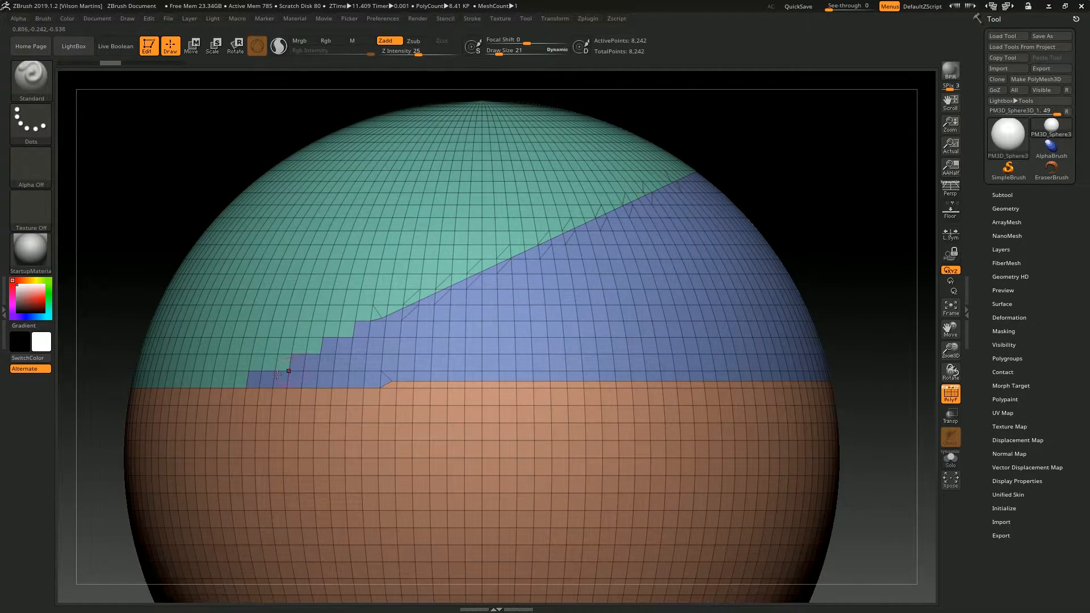
right_click_drag(334, 342, 476, 250, "alt")
right_click_drag(420, 329, 624, 271, "ctrl")
right_click_drag(544, 309, 476, 282, "alt")
right_click_drag(608, 230, 575, 220, "ctrl")
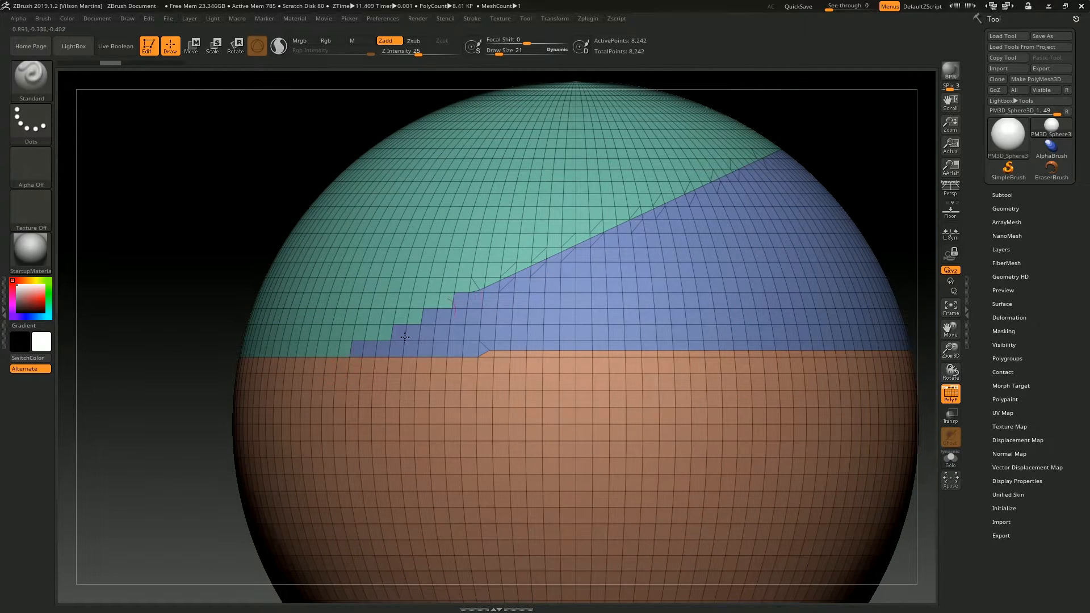
key("ctrl+z")
Try a longer diagonal slice from below the horizontal cut to beyond the sphere's upper-right edge, and examine the new edges.
right_click_drag(574, 263, 527, 284, "alt")
mouse_move(301, 407)
left_mouse_down("ctrl+shift")
mouse_move(635, 175)
mouse_move(753, 122)
mouse_move(725, 146)
mouse_move(699, 134)
mouse_move(377, 369)
mouse_move(343, 372)
mouse_move(813, 112)
mouse_move(687, 134)
mouse_move(759, 100)
left_mouse_up("ctrl+shift")
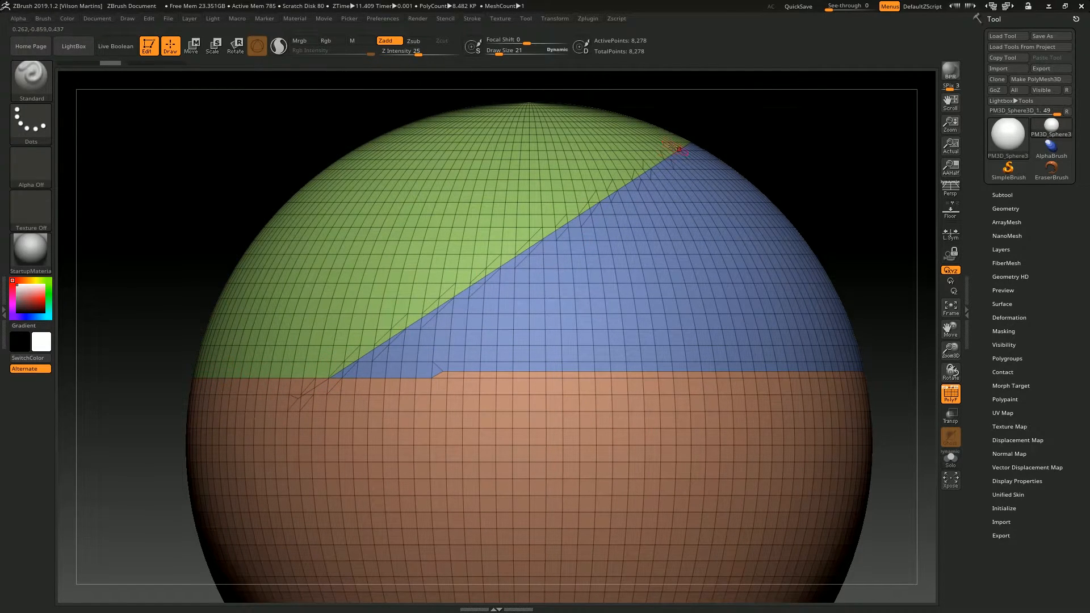
right_click_drag(503, 278, 433, 431, "ctrl")
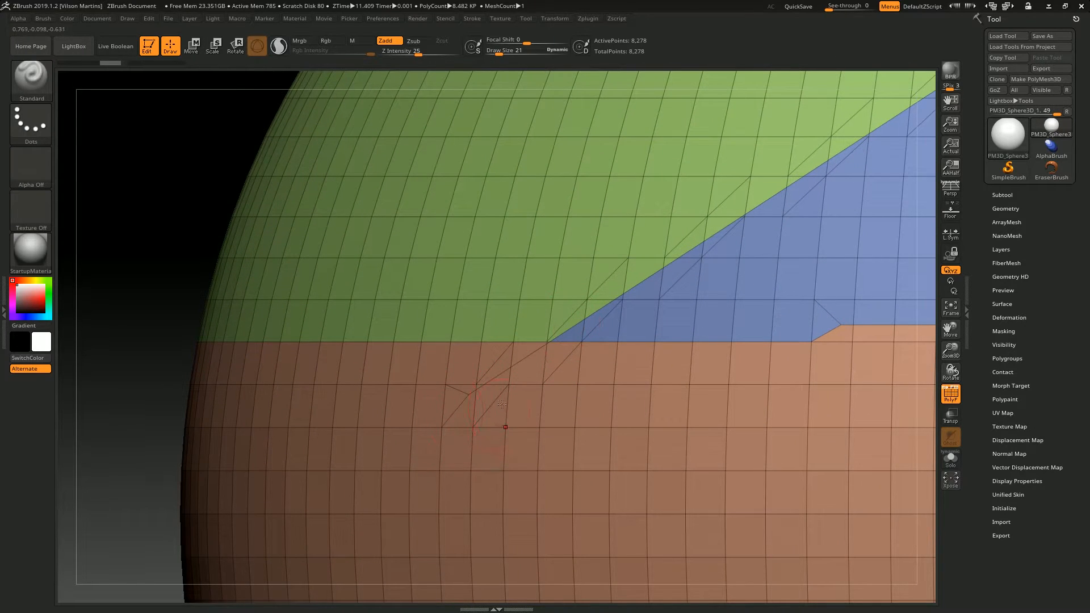
right_click_drag(548, 403, 536, 293, "ctrl")
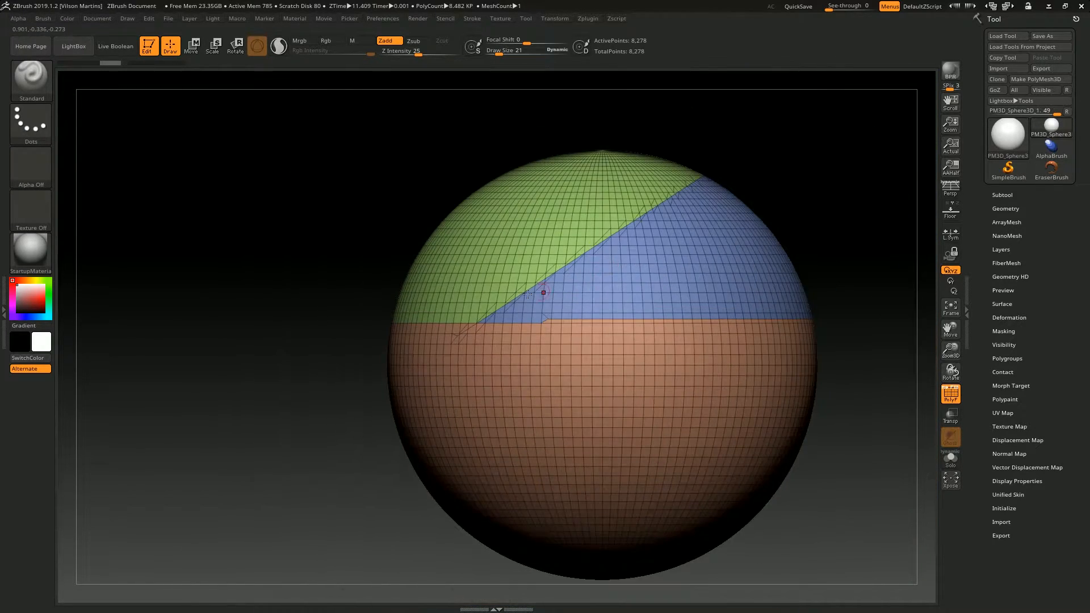
mouse_move(472, 372)
right_mouse_down("ctrl")
mouse_move(438, 392)
mouse_move(440, 403)
right_mouse_up("ctrl")
Enlarge the brush draw size and examine the shaded sphere surface around the diagonal cut without the polyframe.
key("s")
mouse_move(454, 385)
left_mouse_down()
mouse_move(487, 384)
mouse_move(457, 374)
mouse_move(499, 284)
left_mouse_up()
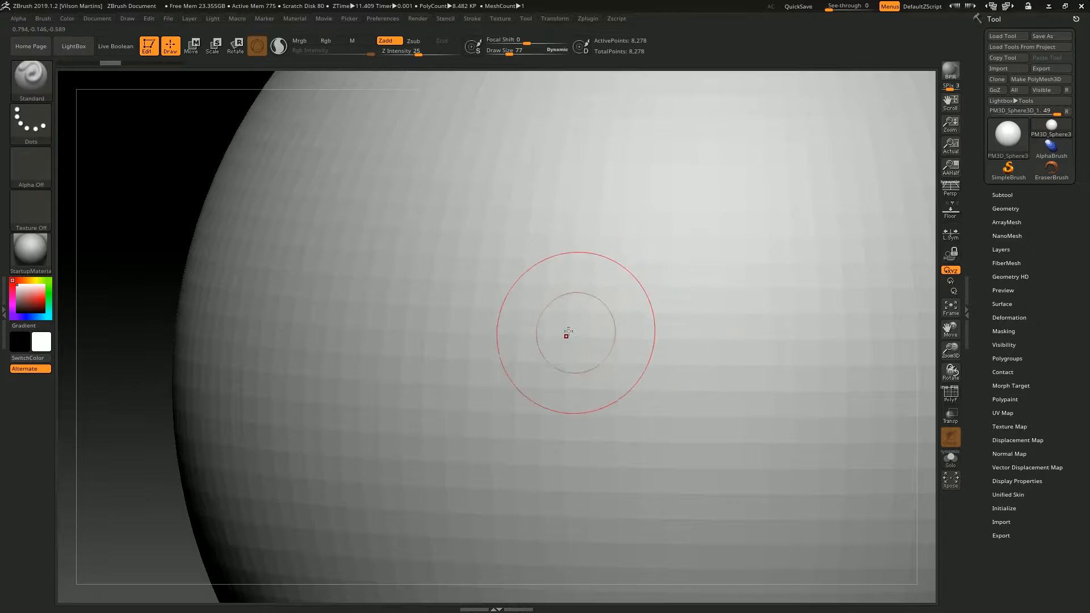
right_click_drag(564, 334, 523, 325, "alt")
key("s")
left_click_drag(532, 328, 546, 327)
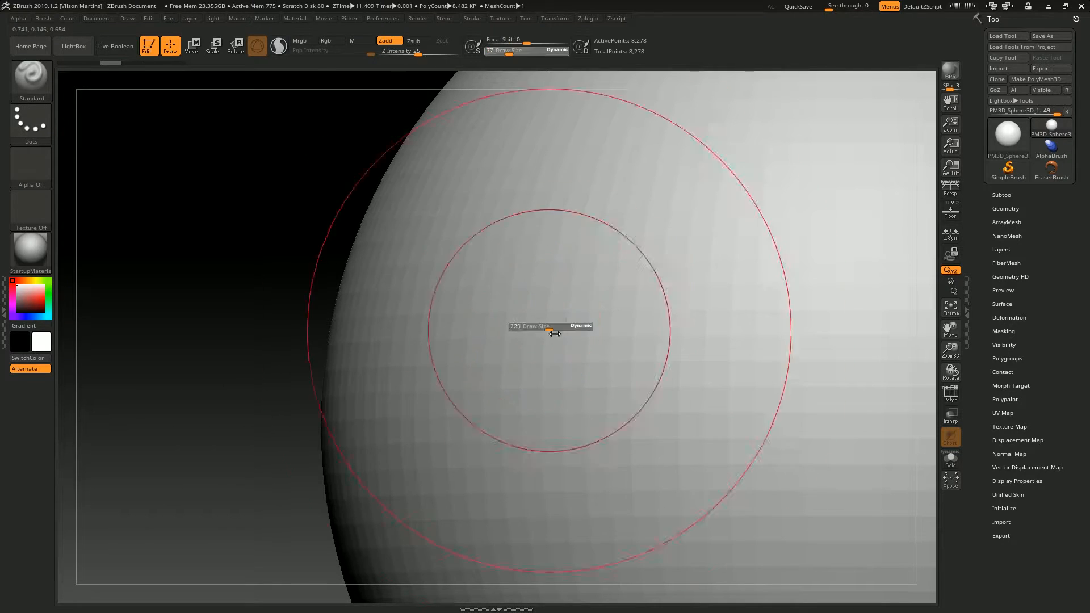
right_click_drag(630, 332, 732, 179, "ctrl")
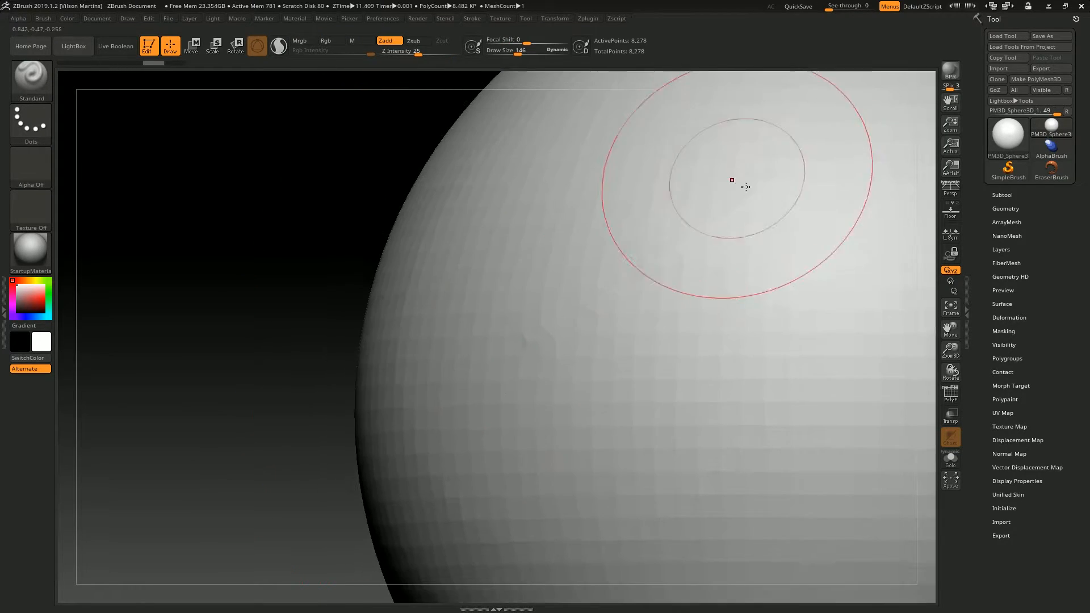
right_click_drag(613, 335, 647, 295, "ctrl")
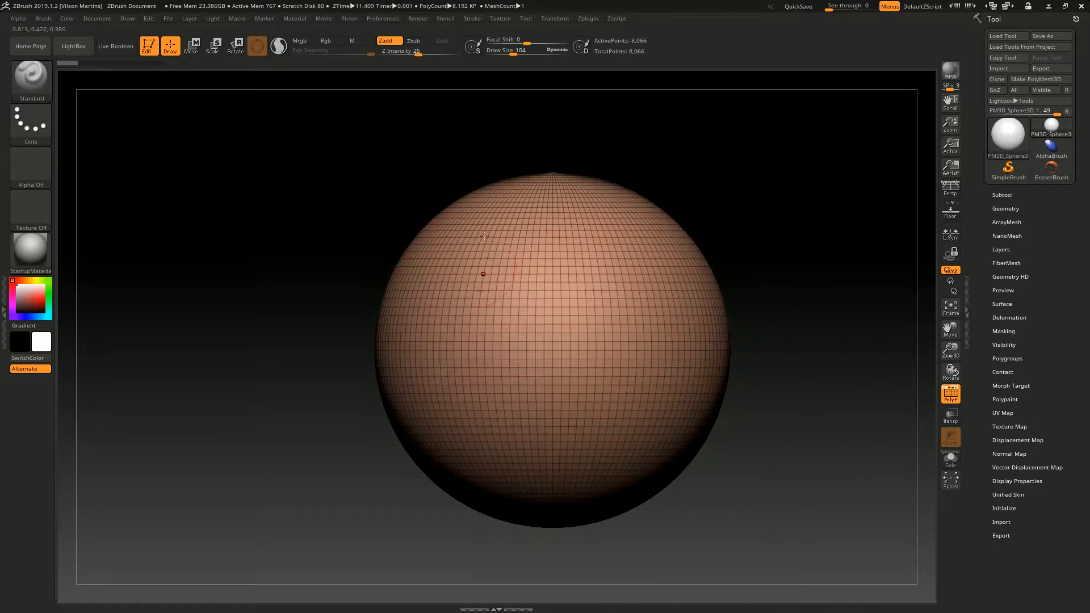
Choose the SliceRect brush and try a rectangular slice from outside the sphere's upper-left edge into its face.
left_click(31, 78)
left_click(46, 80, "ctrl+shift")
left_click(480, 142, "ctrl+shift")
left_click_drag(362, 187, 622, 425, "ctrl+shift")
left_click_drag(789, 220, 787, 193, "alt")
key("ctrl+z")
Try a wide rectangular slice across the whole sphere and a smaller one inside its front face.
left_click_drag(780, 186, 757, 159, "alt")
mouse_move(316, 253)
left_mouse_down("ctrl+shift")
mouse_move(430, 396)
mouse_move(633, 404)
mouse_move(696, 432)
left_mouse_up("ctrl+shift")
left_click_drag(759, 210, 632, 221, "alt")
key("ctrl+z")
left_click_drag(857, 299, 702, 300, "alt")
left_click_drag(427, 268, 641, 410, "ctrl+shift")
key("ctrl+z")
Enable the Square and Center stroke options for SliceRect and try a centred square slice on the sphere's front.
left_click(44, 119, "ctrl+shift")
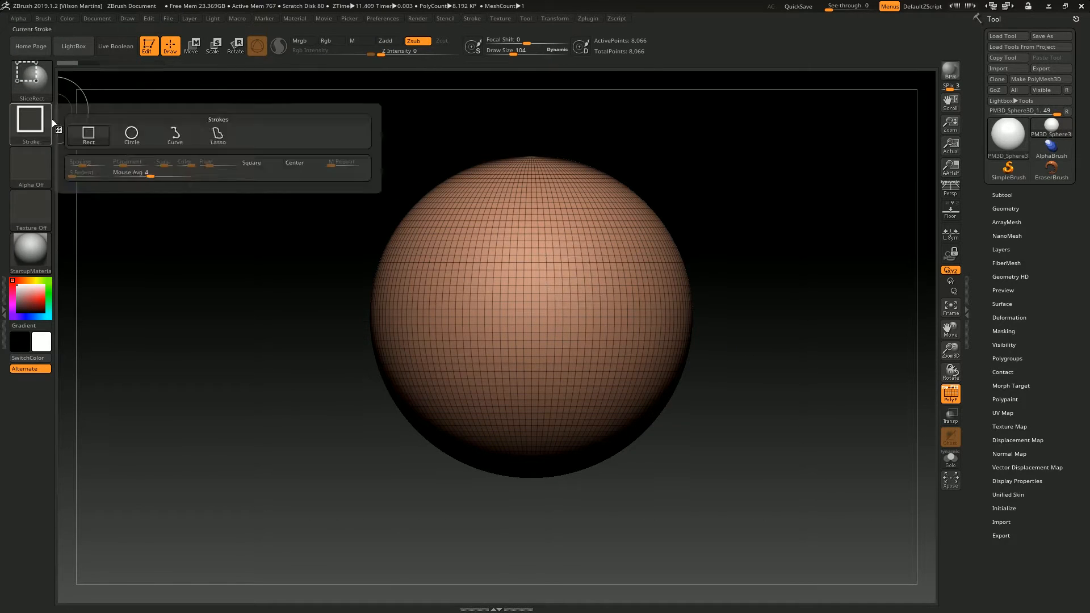
left_click(290, 164)
mouse_move(507, 282)
left_mouse_down("ctrl+shift")
mouse_move(671, 332)
mouse_move(616, 292)
mouse_move(643, 319)
mouse_move(612, 202)
left_mouse_up("ctrl+shift")
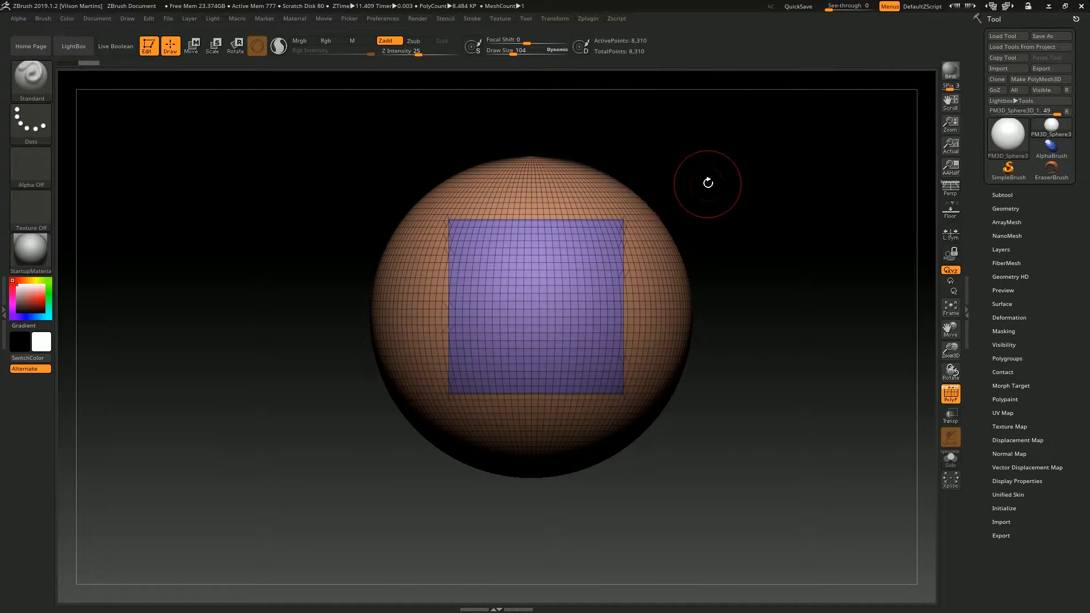
key("ctrl+z")
left_click_drag(698, 179, 739, 197)
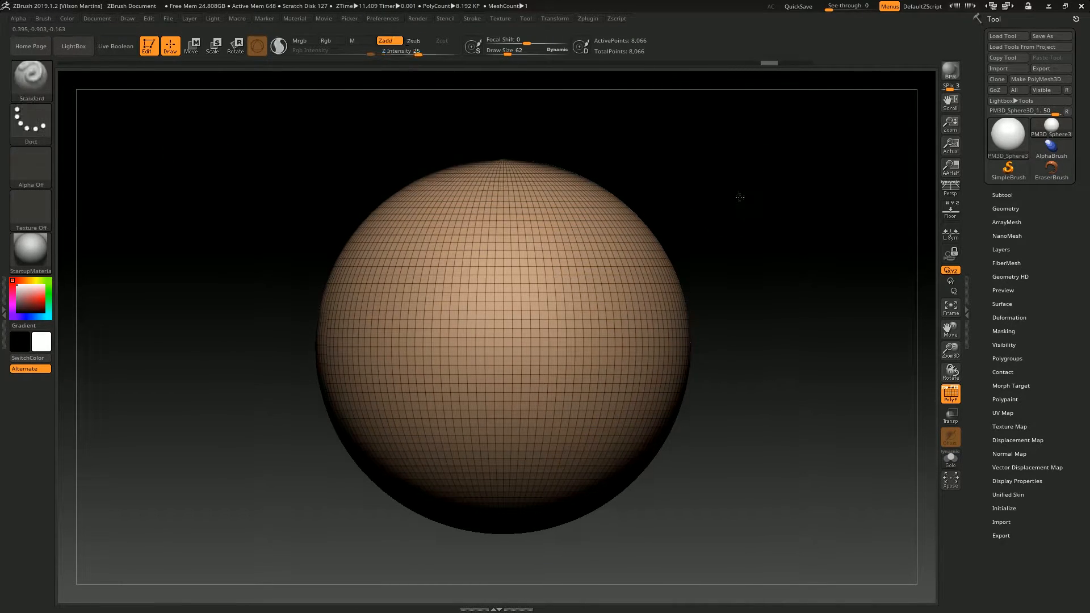
Replace the sphere with a Cylinder3D primitive and convert it to a PolyMesh3D.
key("f")
left_click(1022, 150)
left_click(990, 152)
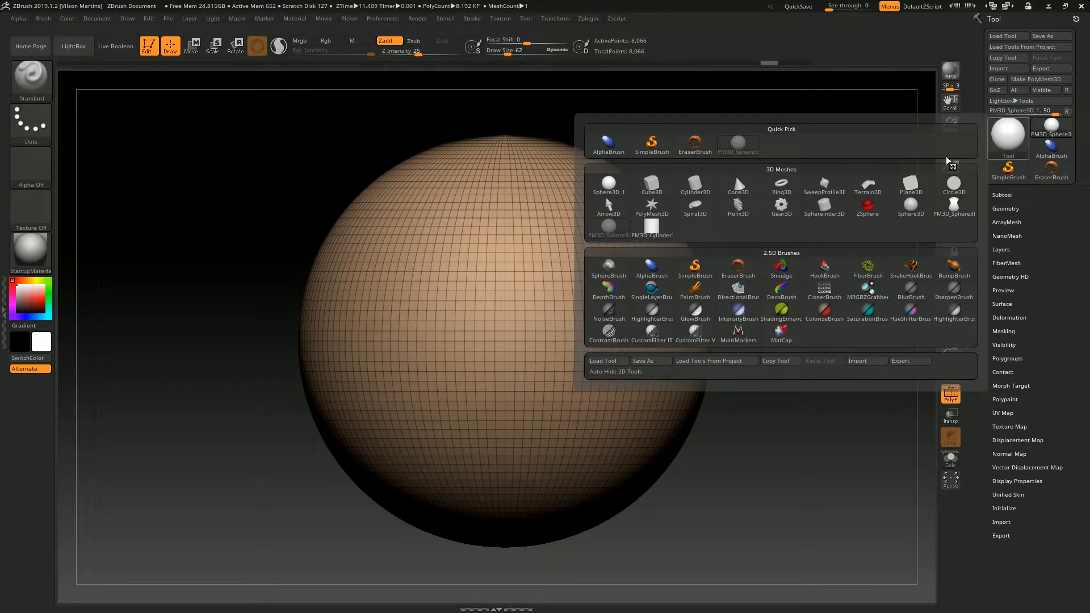
left_click(695, 185)
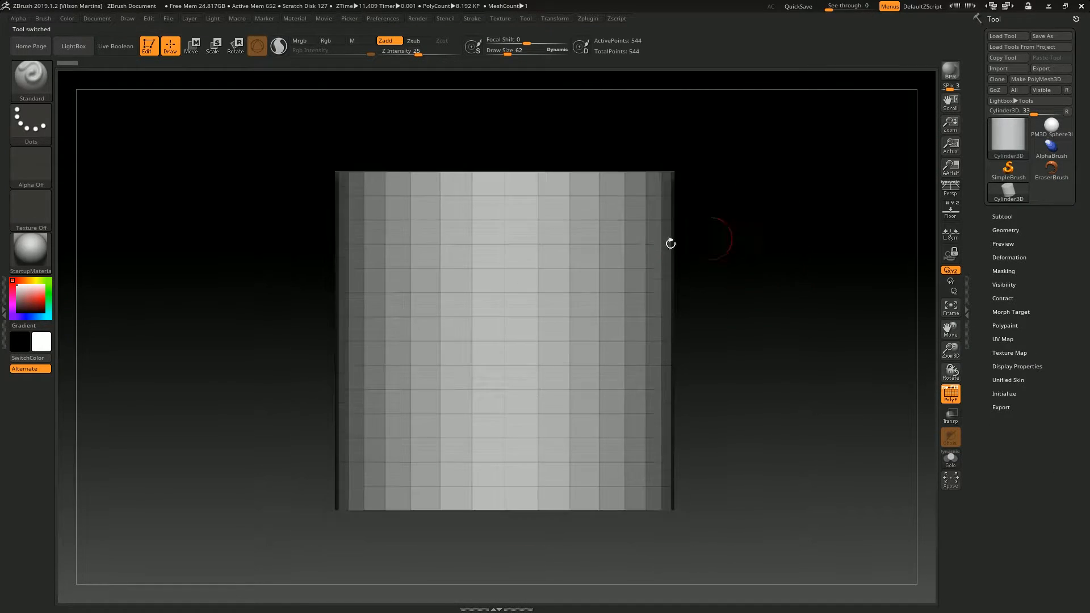
key("shift+f")
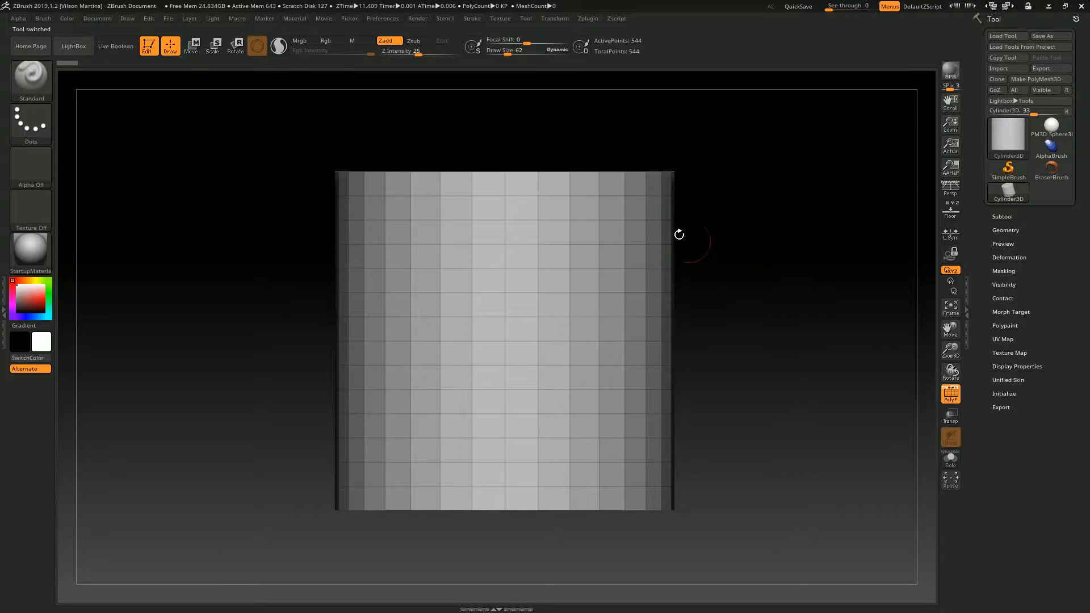
left_click(1040, 79)
Try a centred square slice on the front of the cylinder and examine the edges at its corners.
left_click_drag(767, 223, 593, 233, "alt")
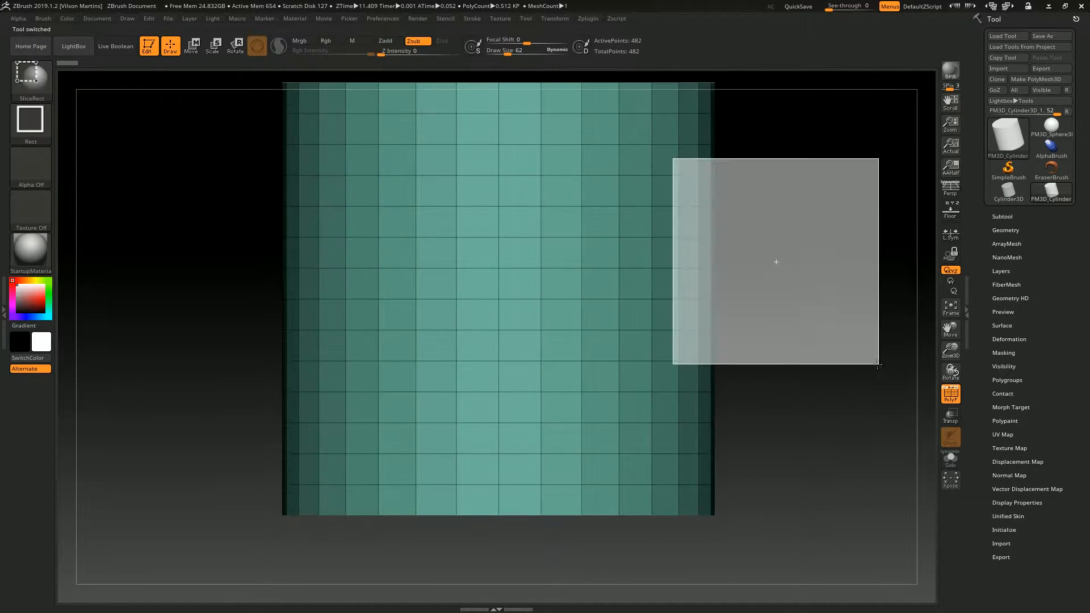
right_click_drag(443, 227, 477, 221)
right_click_drag(477, 222, 592, 204, "alt")
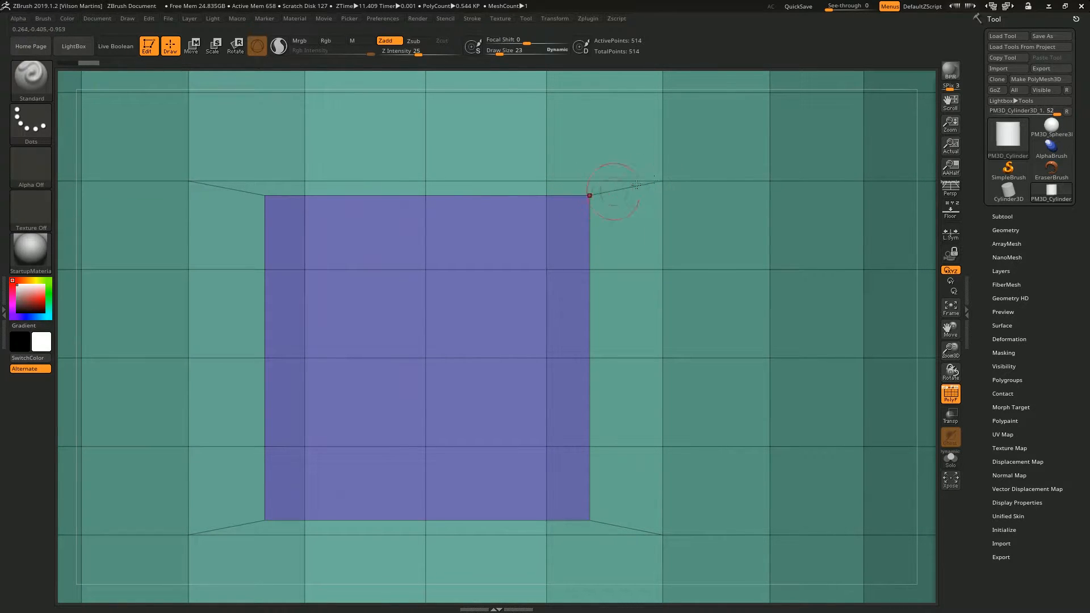
right_click_drag(568, 451, 448, 183, "alt")
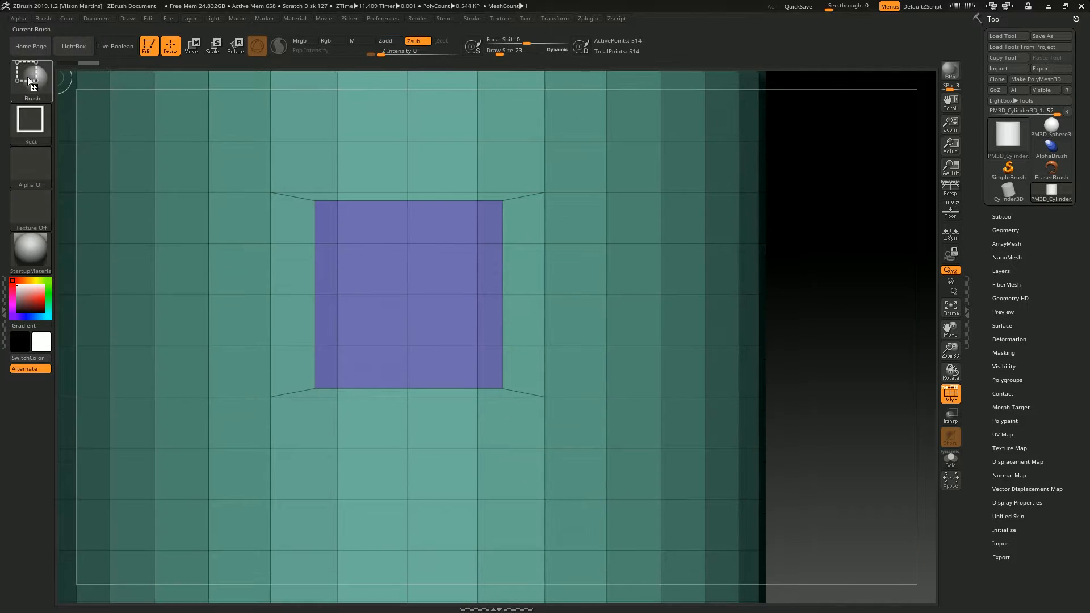
Try outlining a closed rectangle beside the sliced square with the SliceCurve brush, and examine its corners.
left_click(30, 79, "ctrl+shift")
left_click(435, 138, "ctrl+shift")
mouse_move(606, 244)
right_mouse_down("ctrl")
mouse_move(628, 267)
mouse_move(594, 260)
mouse_move(602, 246)
mouse_move(554, 213)
right_mouse_up("ctrl")
left_click_drag(549, 204, 549, 414, "ctrl+shift")
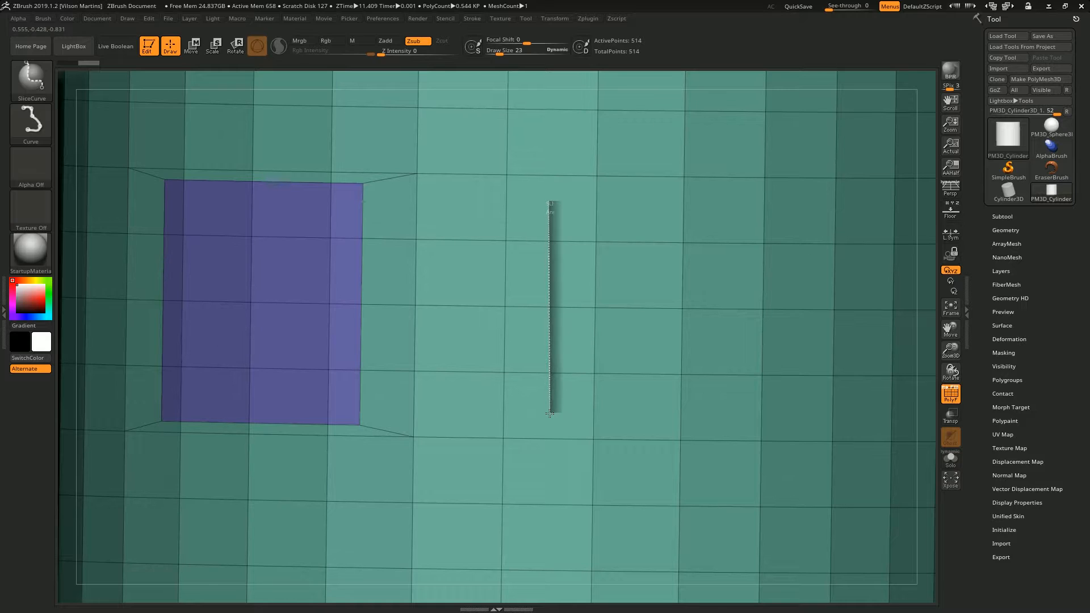
mouse_move(725, 418)
left_mouse_down("ctrl+shift")
mouse_move(721, 200)
mouse_move(549, 198)
left_mouse_up("ctrl+shift")
right_click_drag(591, 237, 622, 248)
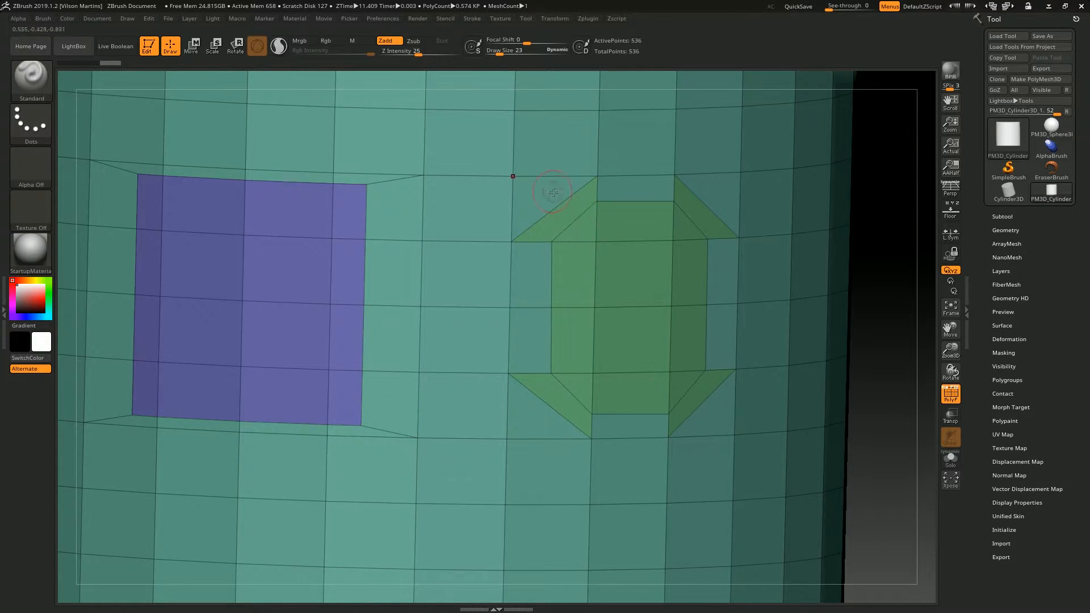
right_click_drag(569, 247, 621, 239, "shift")
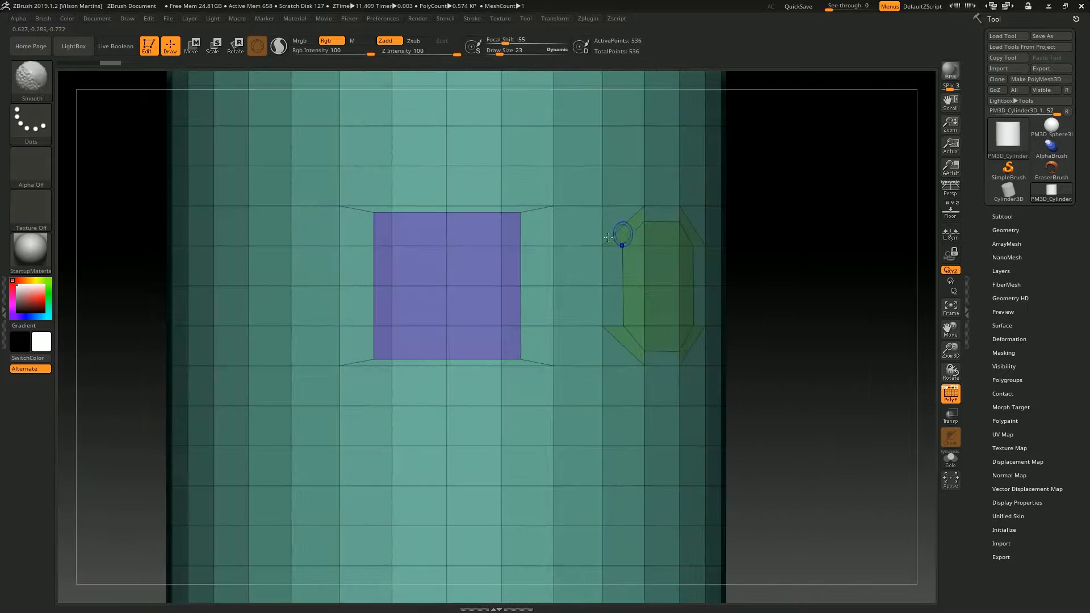
right_click_drag(486, 239, 585, 250, "alt")
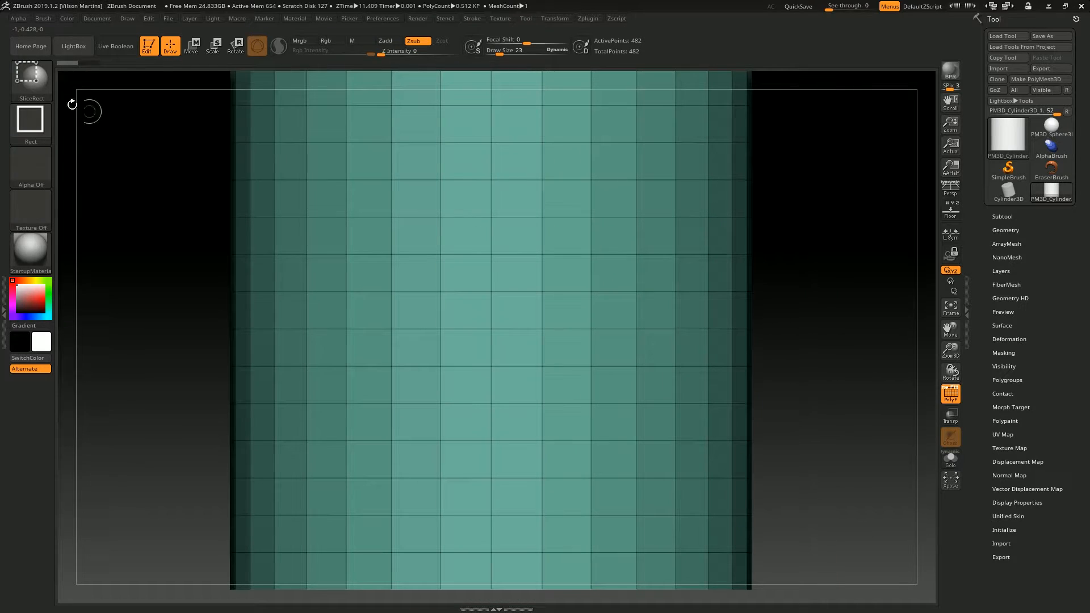
Return to the SliceRect brush, turn off its Square option and slice a rectangle into the cylinder's front.
left_click(31, 80, "ctrl+shift")
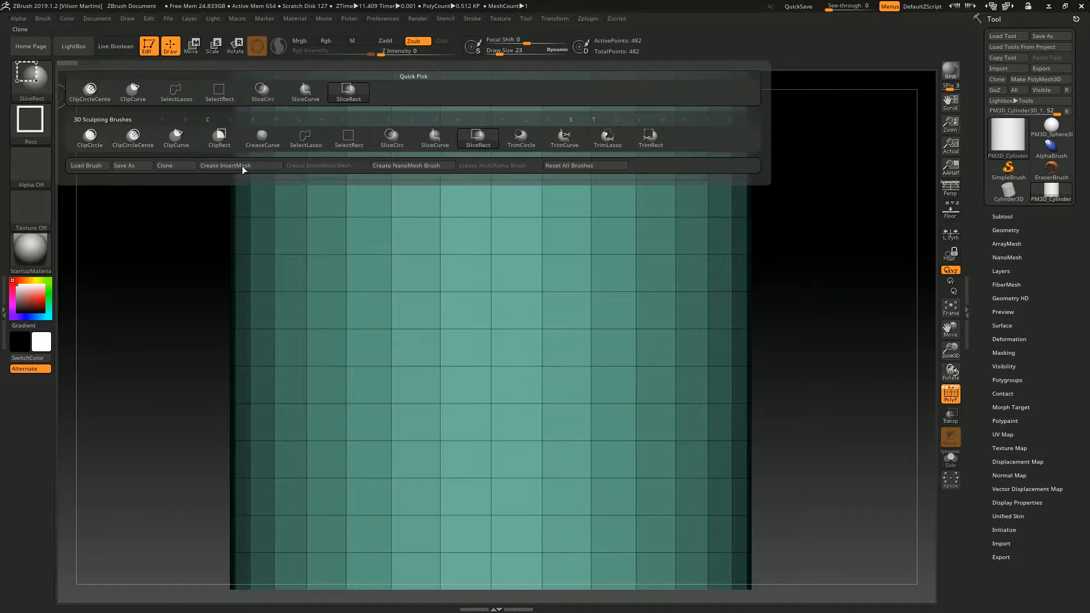
left_click(489, 145, "ctrl+shift")
left_click(34, 124, "ctrl+shift")
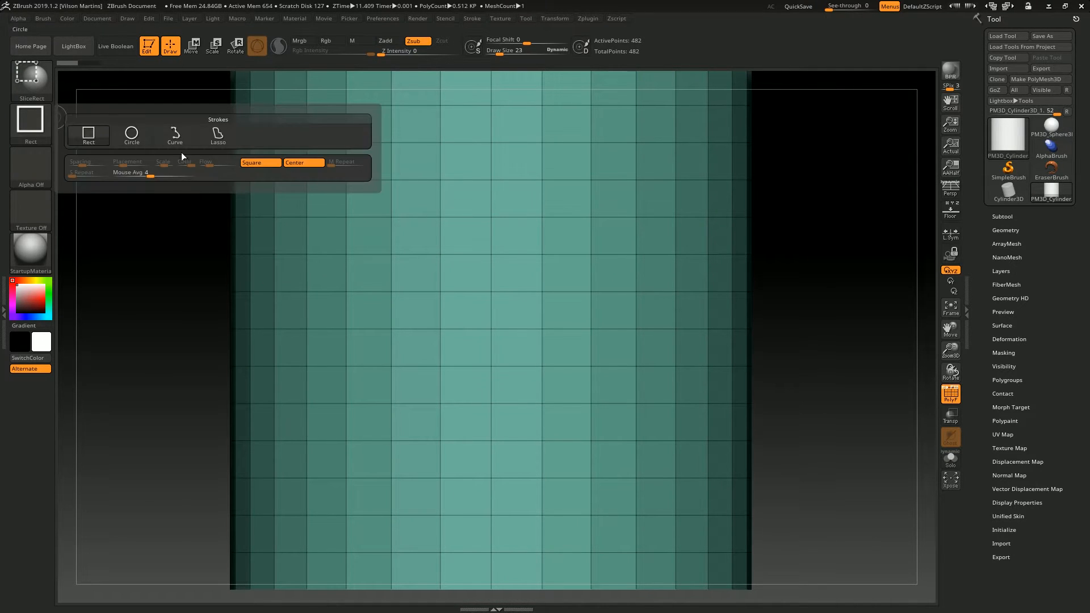
left_click(262, 164, "ctrl+shift")
mouse_move(202, 287)
left_mouse_down("ctrl+shift")
mouse_move(237, 364)
mouse_move(650, 348)
mouse_move(686, 288)
mouse_move(634, 366)
mouse_move(619, 440)
mouse_move(588, 382)
mouse_move(579, 426)
left_mouse_up("ctrl+shift")
right_click_drag(621, 210, 671, 244)
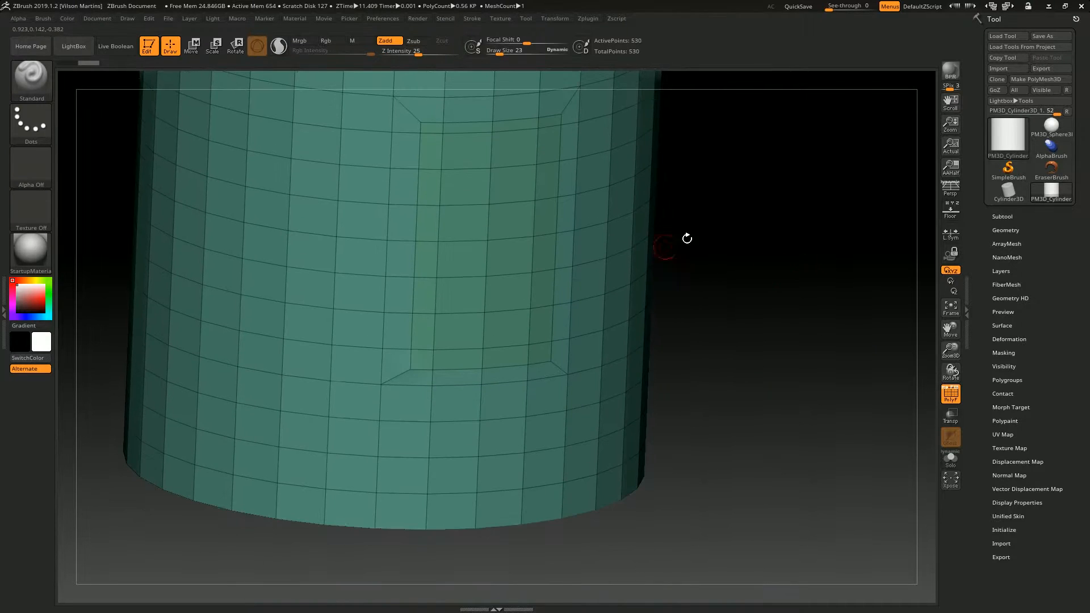
right_click_drag(702, 199, 725, 264, "alt")
Try extruding the whole sliced rectangle polygroup outward from the cylinder with the ZModeler brush's QMesh action.
key("b")
key("z")
key("m")
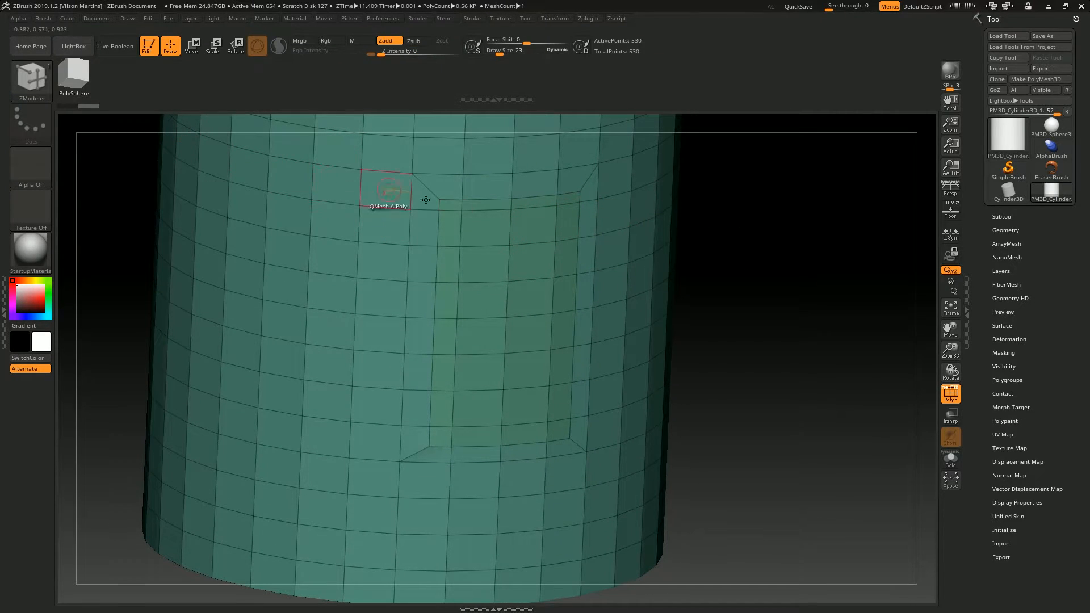
key("space")
left_click(629, 352)
left_click_drag(529, 260, 710, 318)
right_click_drag(805, 326, 869, 318)
mouse_move(789, 176)
right_mouse_down()
mouse_move(727, 262)
mouse_move(553, 177)
right_mouse_up()
Try marking a rectangular patch of polygons between the two extruded blocks and extruding it outward with QMesh.
mouse_move(591, 289)
left_mouse_down("alt")
mouse_move(554, 375)
mouse_move(646, 301)
left_mouse_up("alt")
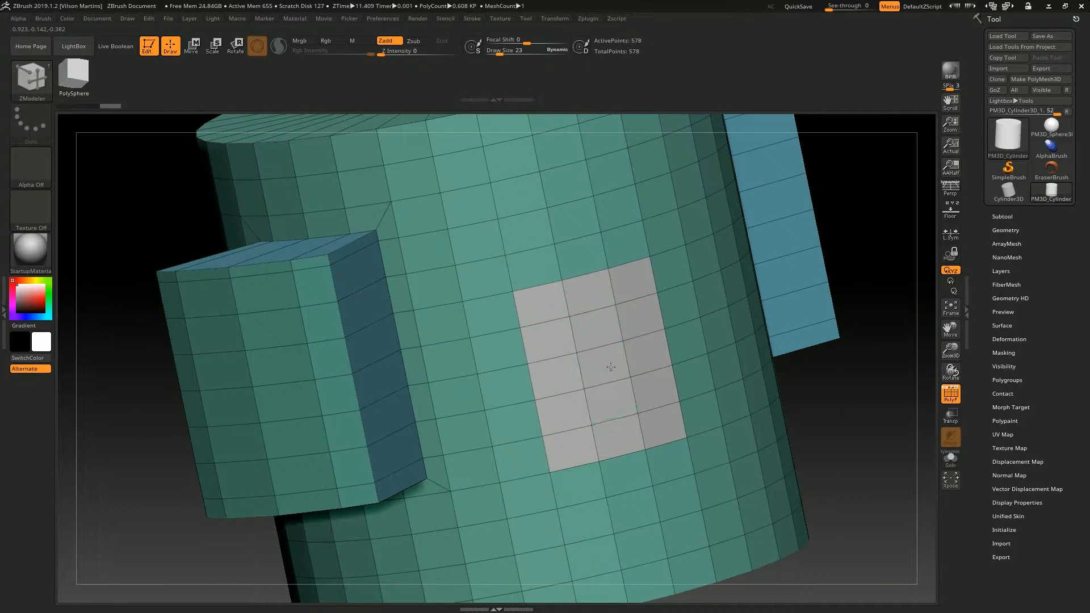
right_click_drag(614, 375, 608, 336)
left_click_drag(609, 337, 562, 310)
right_click_drag(562, 309, 486, 370)
right_click_drag(486, 370, 492, 369, "ctrl")
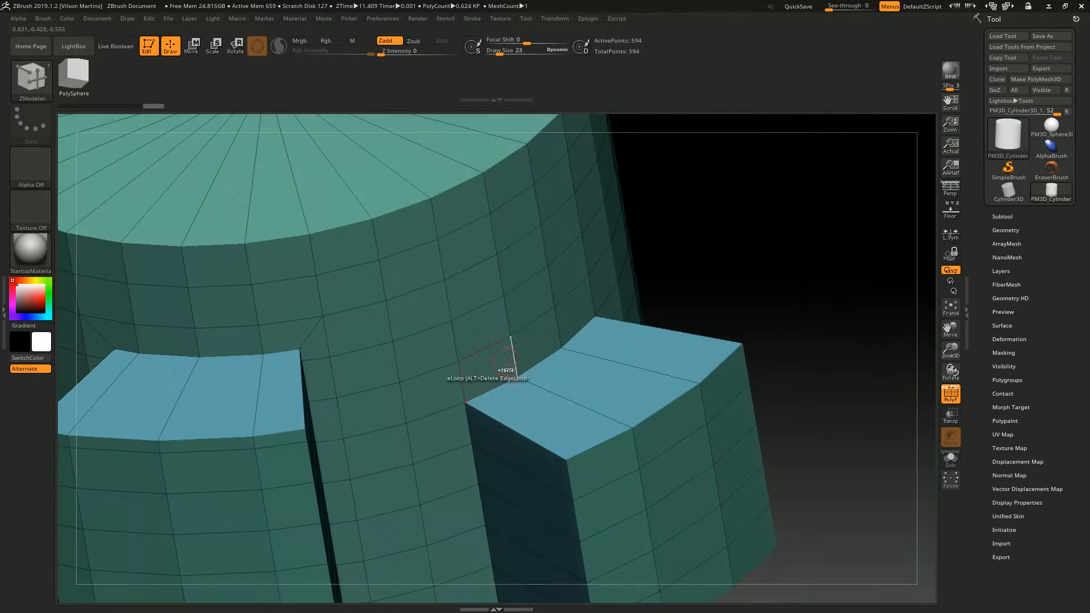
Try subdividing the cylinder three times and examine the extruded blocks from several sides.
key("ctrl+d")
key("ctrl+d")
key("ctrl+d")
mouse_move(742, 281)
right_mouse_down()
mouse_move(776, 265)
mouse_move(913, 253)
right_mouse_up()
mouse_move(684, 304)
right_mouse_down()
mouse_move(462, 304)
mouse_move(463, 296)
right_mouse_up()
right_click_drag(597, 362, 551, 362, "ctrl")
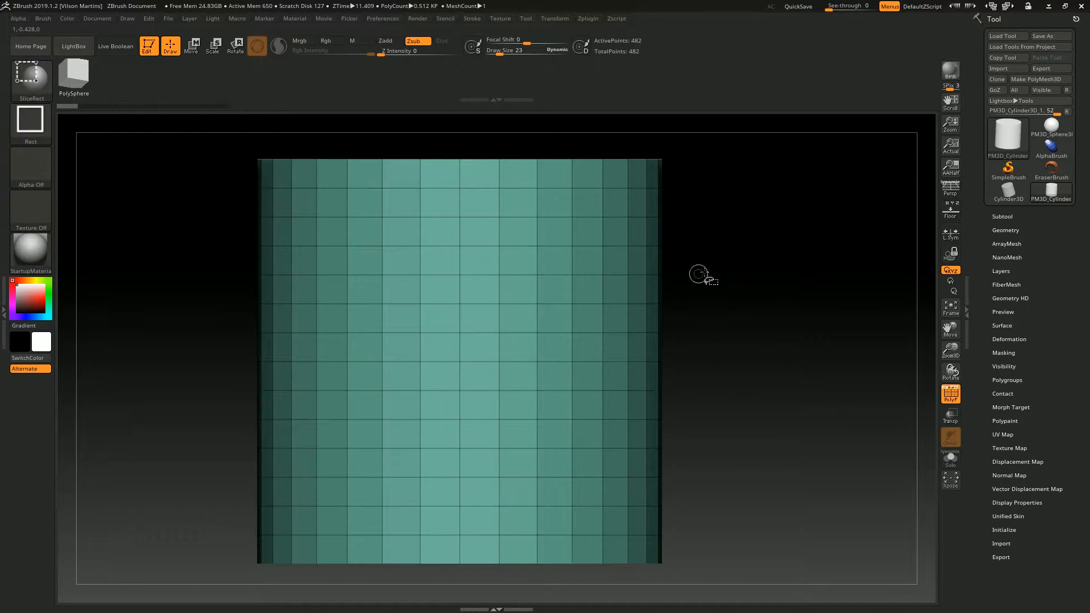
Try rectangular slices on the middle and right part of the cylinder, and examine the cuts from other sides.
mouse_move(701, 261)
left_mouse_down("ctrl+shift")
mouse_move(641, 459)
mouse_move(457, 438)
mouse_move(402, 409)
left_mouse_up("ctrl+shift")
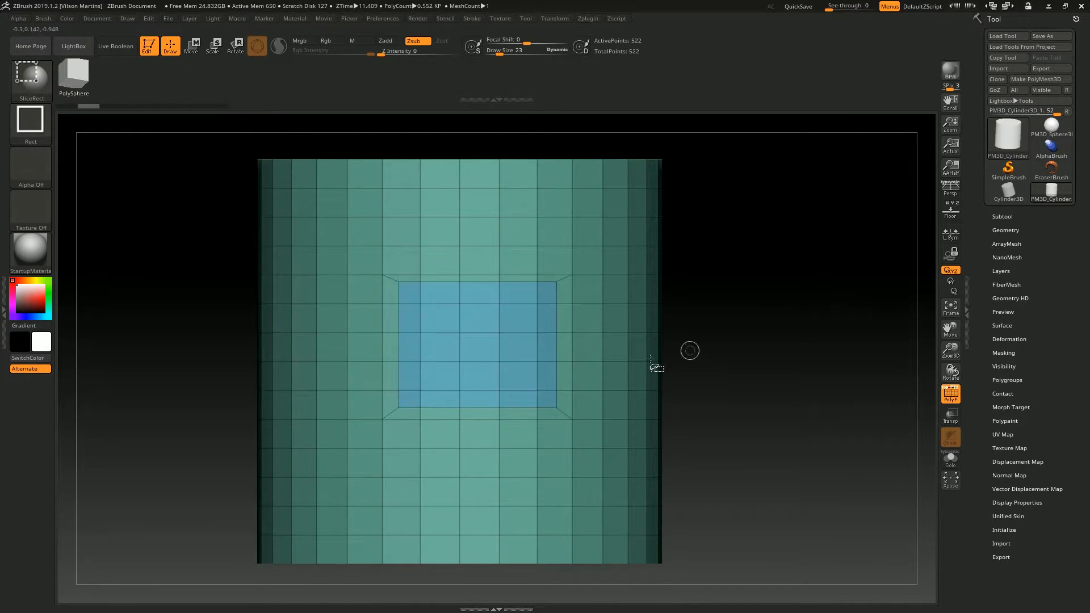
left_click_drag(703, 346, 660, 349)
mouse_move(729, 289)
left_mouse_down()
mouse_move(740, 279)
mouse_move(720, 270)
mouse_move(750, 271)
mouse_move(679, 333)
left_mouse_up()
key("ctrl+z")
mouse_move(623, 241)
left_mouse_down("ctrl+shift")
mouse_move(771, 343)
mouse_move(606, 391)
mouse_move(543, 395)
left_mouse_up("ctrl+shift")
mouse_move(803, 396)
left_mouse_down()
mouse_move(794, 316)
mouse_move(837, 285)
mouse_move(561, 320)
left_mouse_up()
left_click_drag(418, 375, 255, 401, "alt")
left_click_drag(800, 288, 827, 290, "shift")
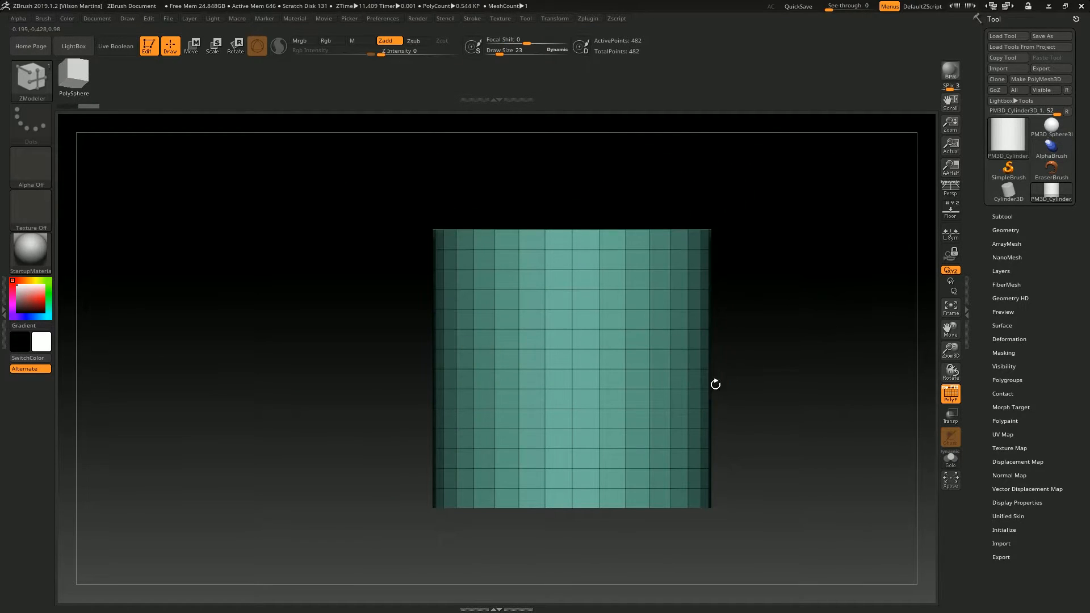
Try a tall rectangular SliceRect selection covering the cylinder's right half from above its top to below its base.
left_click_drag(803, 333, 799, 307, "alt")
mouse_move(793, 165)
left_mouse_down("ctrl+shift")
mouse_move(656, 440)
mouse_move(579, 508)
mouse_move(579, 528)
left_mouse_up("ctrl+shift")
left_click_drag(588, 244, 480, 370, "shift")
left_click_drag(725, 383, 730, 288)
left_click(729, 285, "ctrl+shift")
left_click_drag(798, 305, 593, 363)
left_click_drag(653, 289, 783, 229)
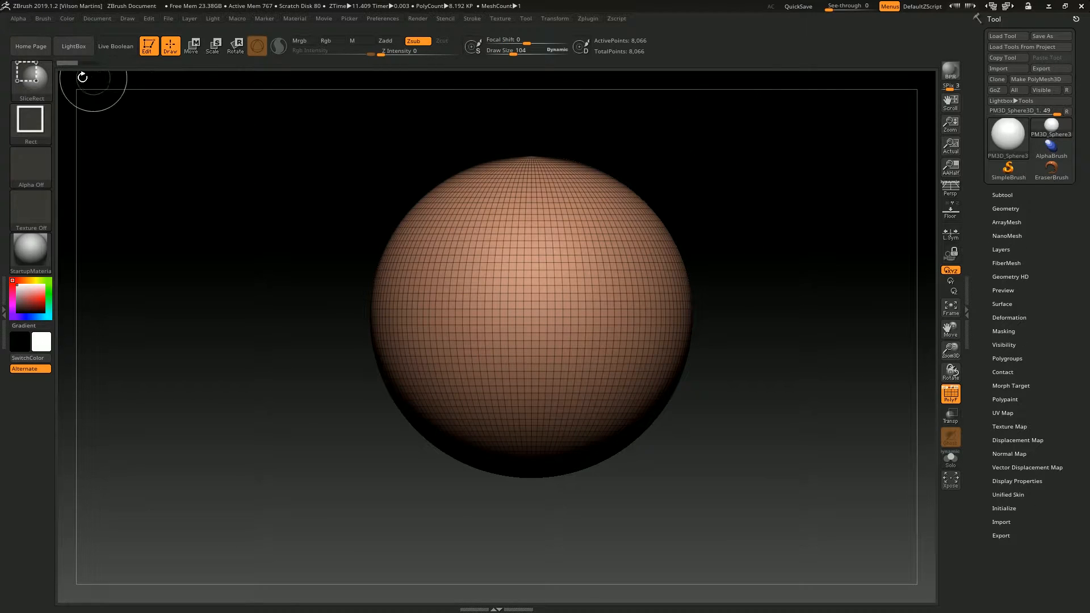
Choose the SliceCurve brush and open the DynaMesh settings under Geometry.
key("b")
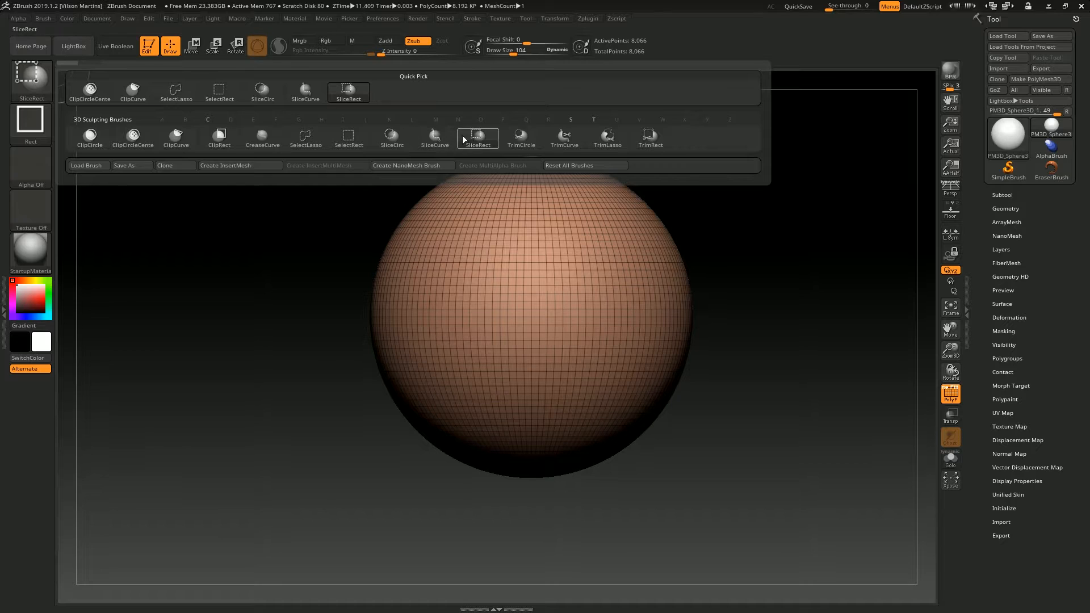
left_click(449, 147, "ctrl+shift")
mouse_move(738, 175)
left_mouse_down("alt")
mouse_move(793, 192)
mouse_move(751, 227)
left_mouse_up("alt")
key("shift+f")
key("shift+f")
left_click(1021, 210)
left_click(1046, 220)
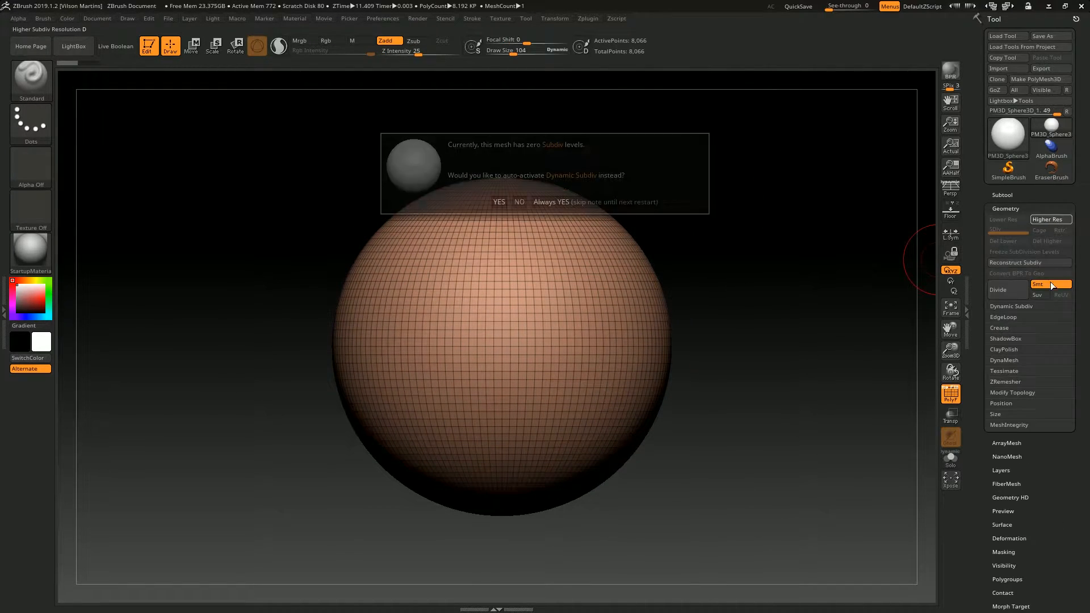
left_click(1020, 361)
left_click(1019, 360)
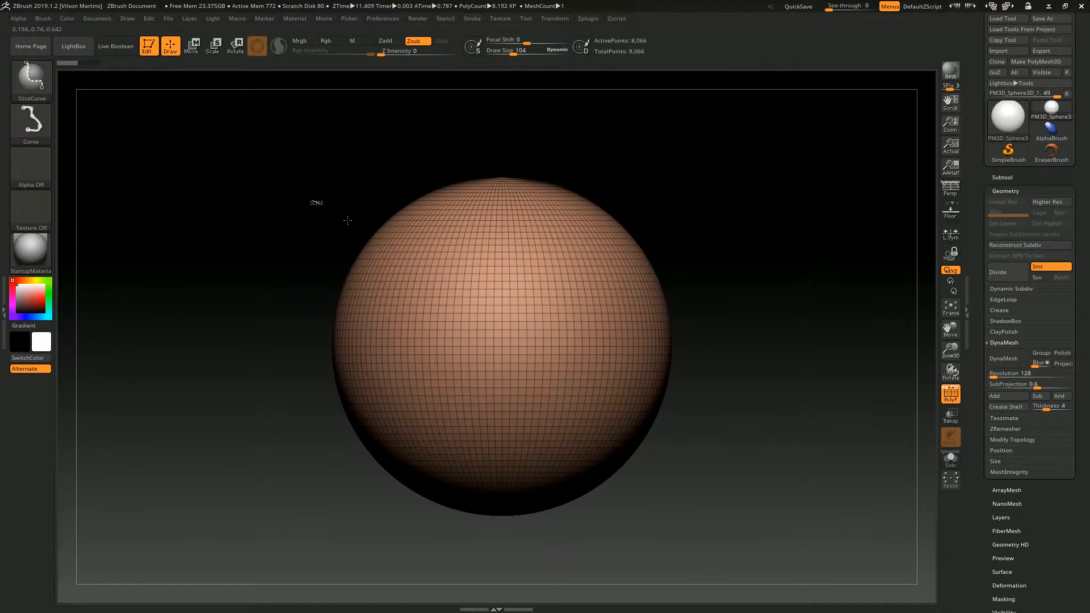
Try a straight diagonal slice across the sphere, from its upper left down to its lower right.
left_click_drag(326, 206, 815, 500, "ctrl+shift")
left_click_drag(721, 237, 728, 265)
left_click_drag(733, 341, 711, 363, "alt")
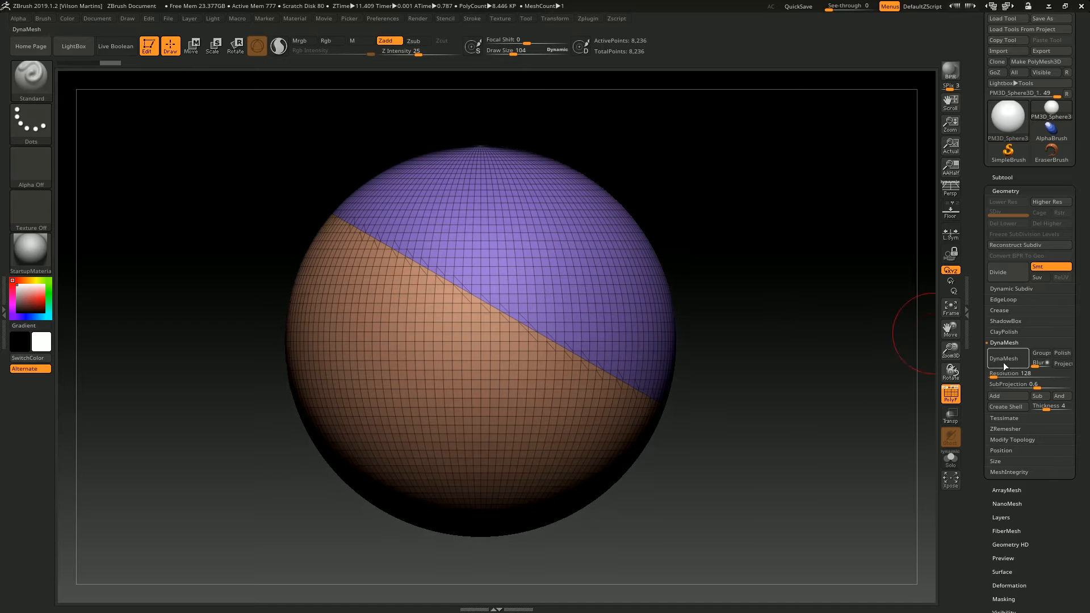
Try converting the sliced sphere to DynaMesh at resolution 128 with Groups off, and undo the conversion.
left_click(1005, 362)
key("shift+f")
key("shift+f")
left_click_drag(745, 221, 795, 278)
key("ctrl+z")
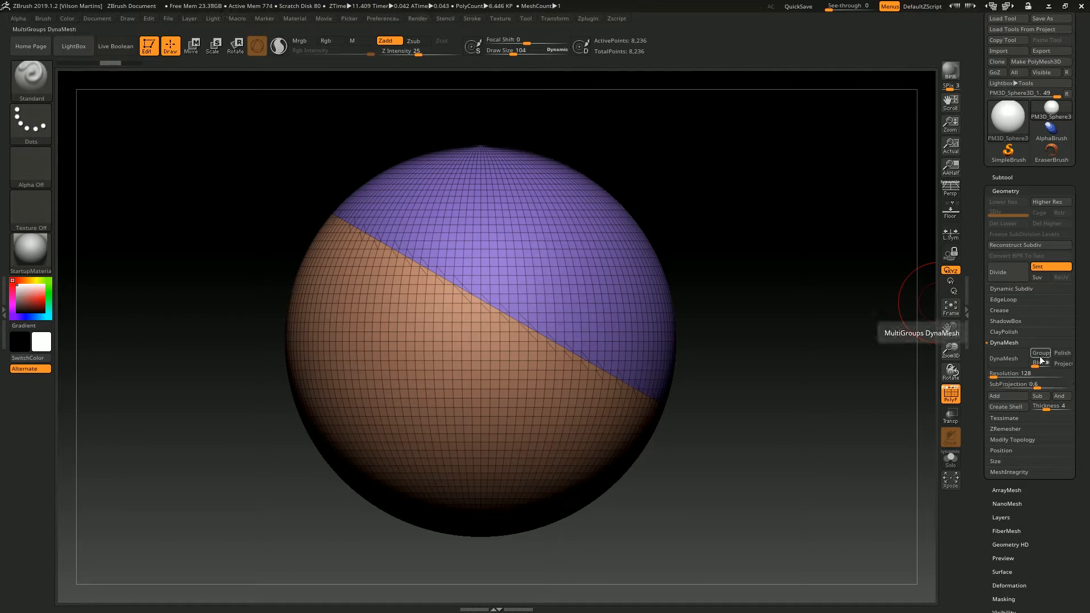
Try DynaMesh with Groups turned on for the two-polygroup sphere, and examine the seam between the halves.
left_click(1042, 353)
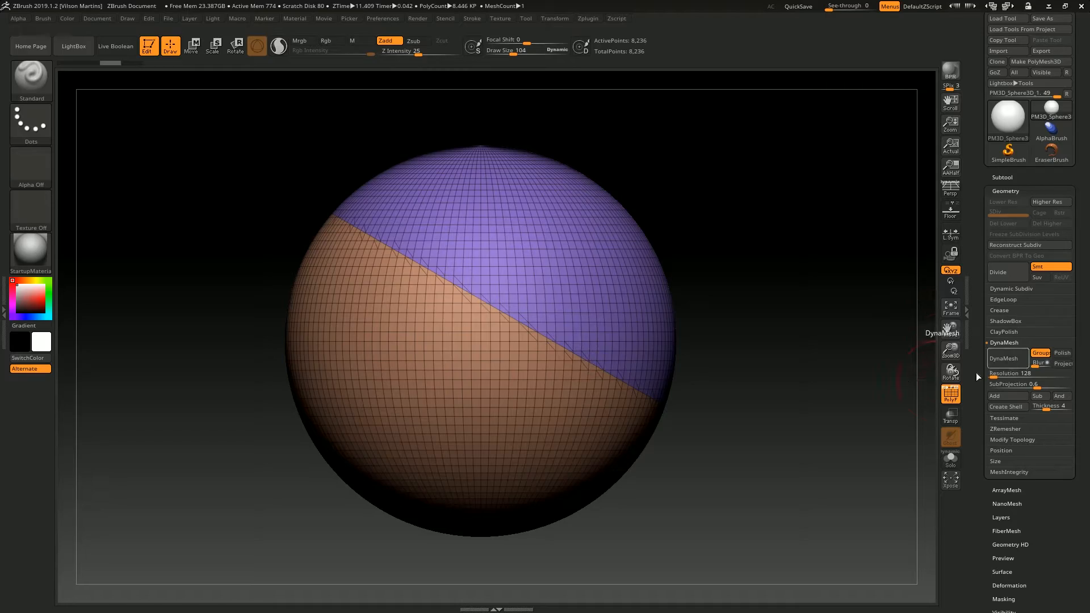
left_click(1010, 364)
left_click_drag(753, 202, 717, 328, "alt")
right_click_drag(547, 338, 496, 337)
right_click_drag(565, 304, 559, 250, "ctrl")
right_click_drag(550, 388, 611, 400, "shift")
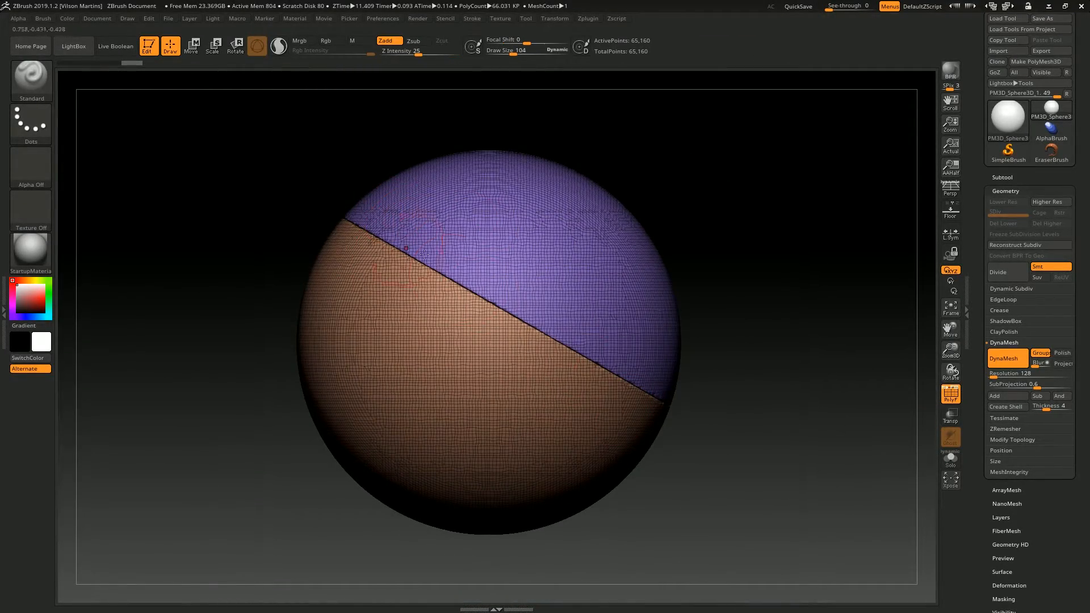
Try moving the upper polygroup away from the masked lower one, and undo everything back to the unsliced sphere.
right_click_drag(555, 307, 536, 345, "alt")
key("w")
left_click(607, 324, "ctrl")
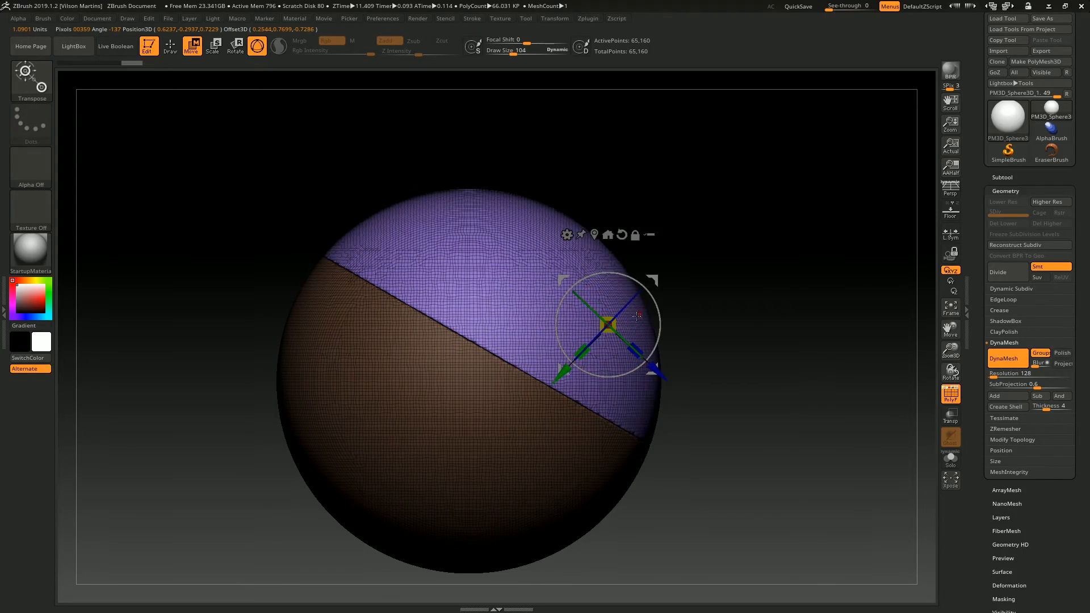
left_click_drag(655, 279, 806, 162)
key("q")
mouse_move(806, 187)
right_mouse_down()
mouse_move(851, 239)
mouse_move(795, 273)
mouse_move(595, 474)
right_mouse_up()
key("ctrl+z")
key("ctrl+z")
key("ctrl+z")
key("ctrl+z")
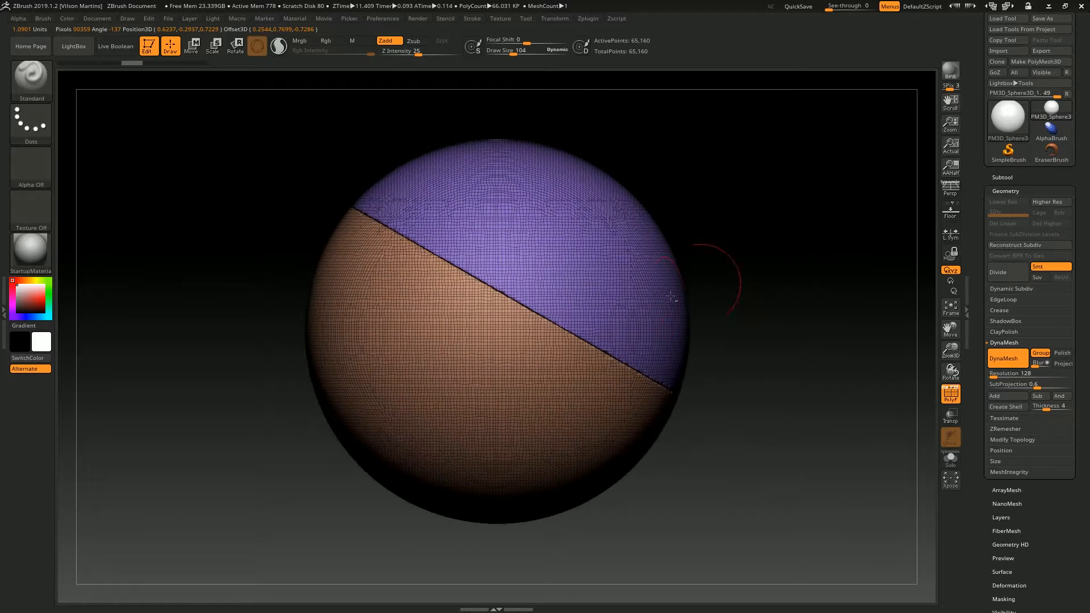
key("ctrl+z")
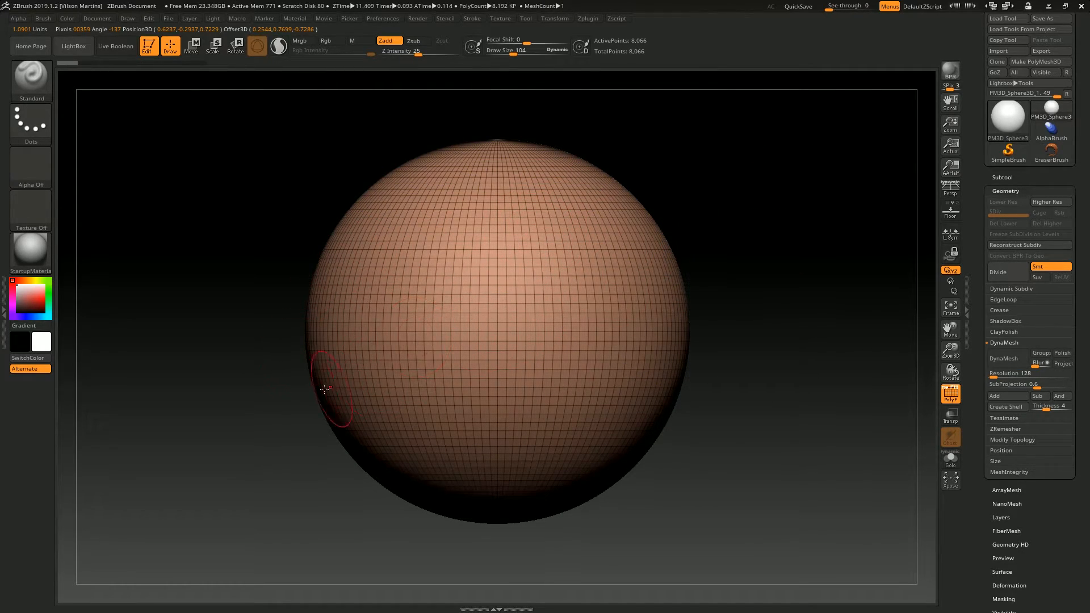
Try a steep slice from above the sphere down into its middle, and undo it.
right_click_drag(280, 418, 287, 390, "ctrl")
key("ctrl+shift")
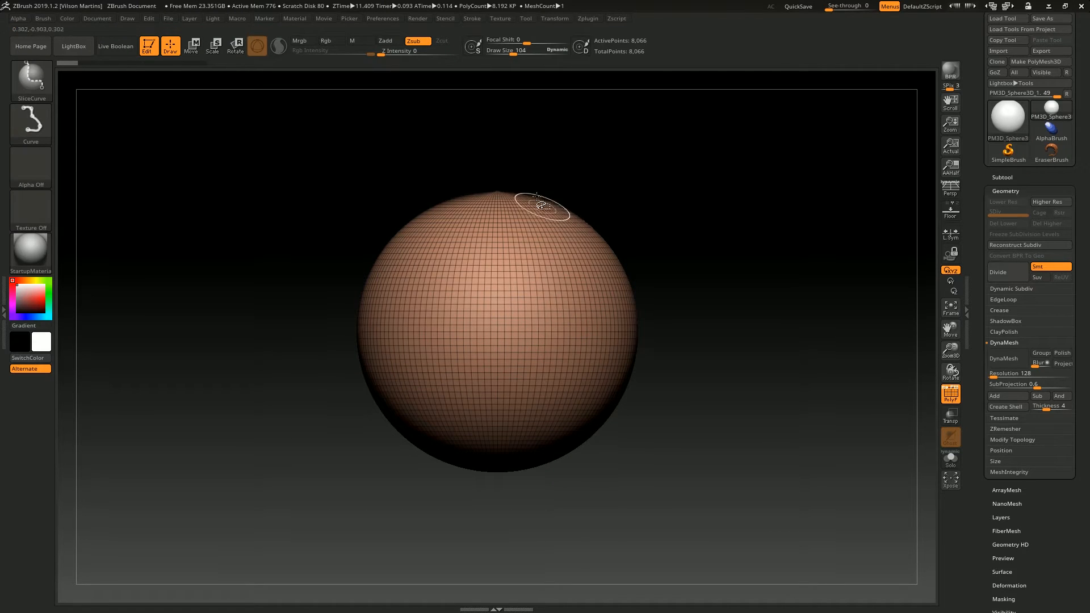
right_click_drag(636, 193, 705, 196, "ctrl")
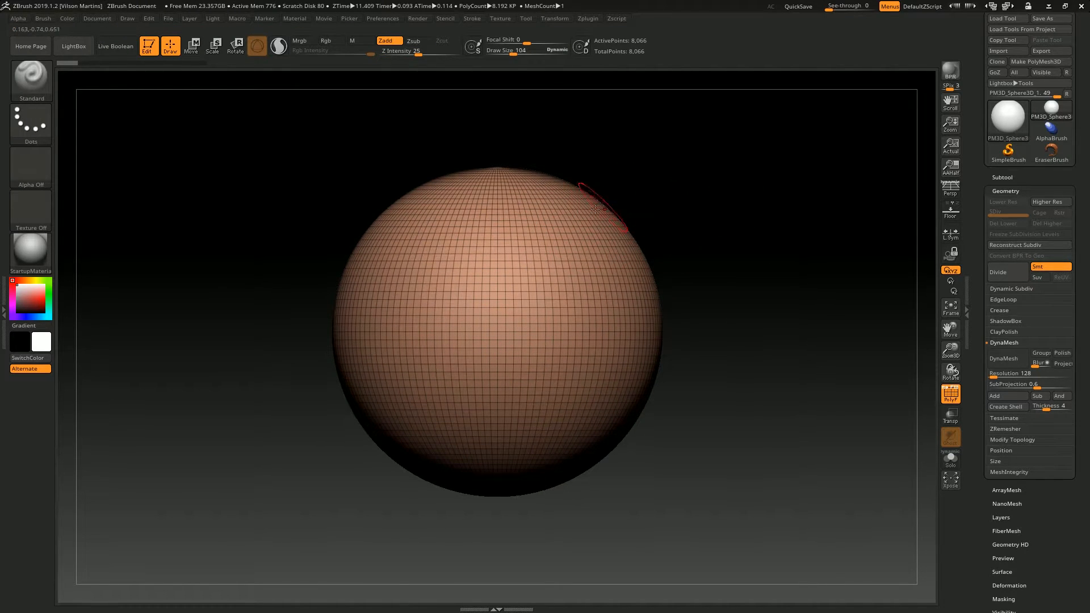
left_click_drag(516, 151, 560, 392, "ctrl+shift")
key("ctrl+z")
left_click_drag(753, 227, 693, 284)
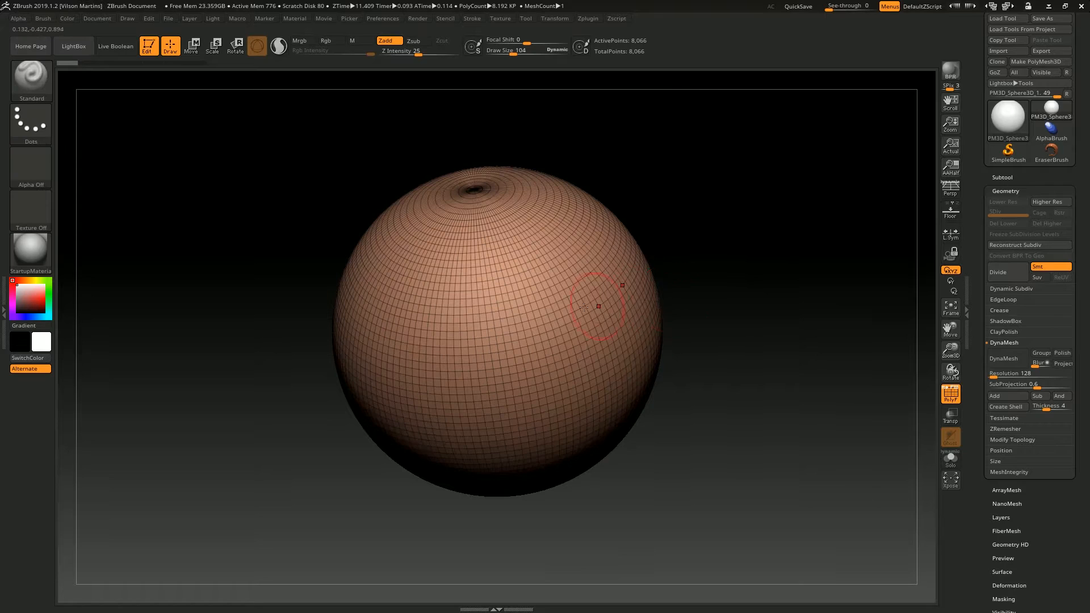
Try a bent slice curve separating the upper-right section of the sphere.
mouse_move(739, 224)
left_mouse_down()
mouse_move(752, 168)
mouse_move(744, 176)
left_mouse_up()
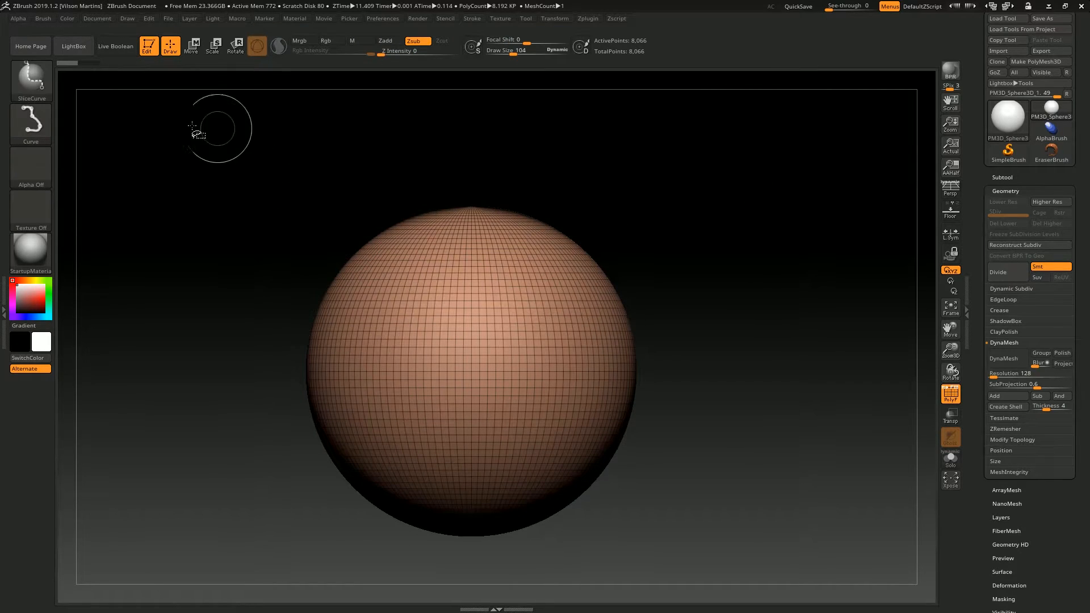
left_click_drag(688, 249, 687, 234, "alt")
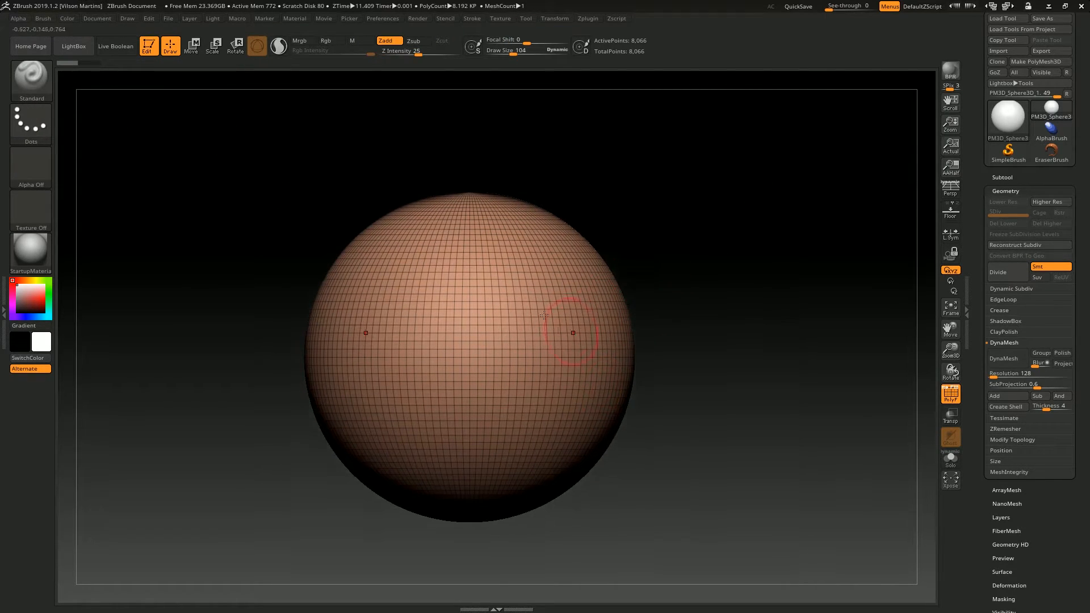
mouse_move(504, 176)
left_mouse_down("ctrl+shift")
mouse_move(572, 382)
mouse_move(693, 420)
left_mouse_up("ctrl+shift")
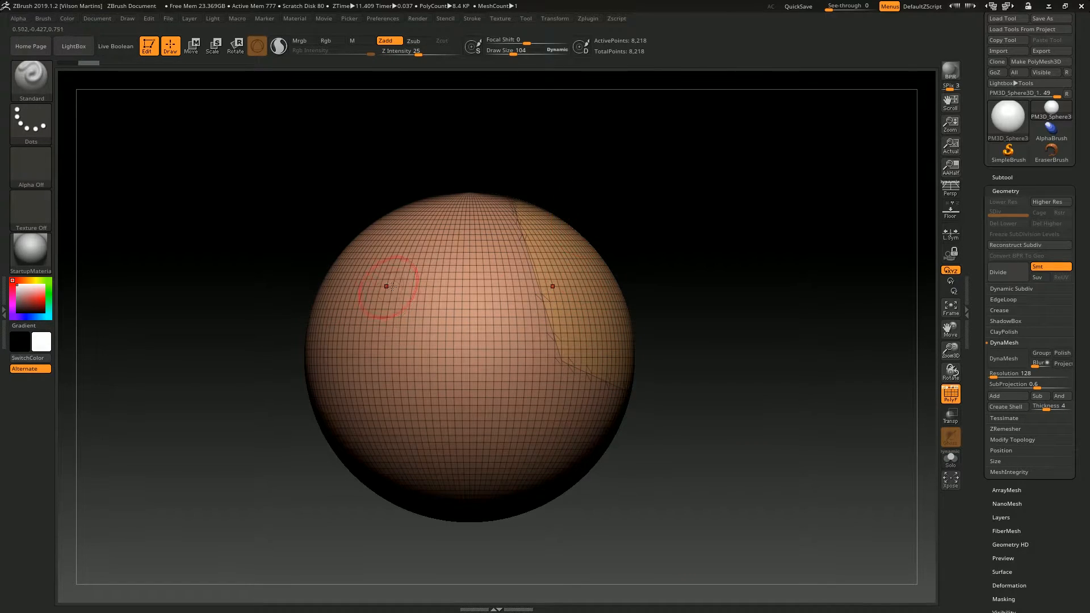
Try mirroring the sliced section to the other side with Mirror And Weld, and undo back to the plain sphere.
left_click(1013, 440)
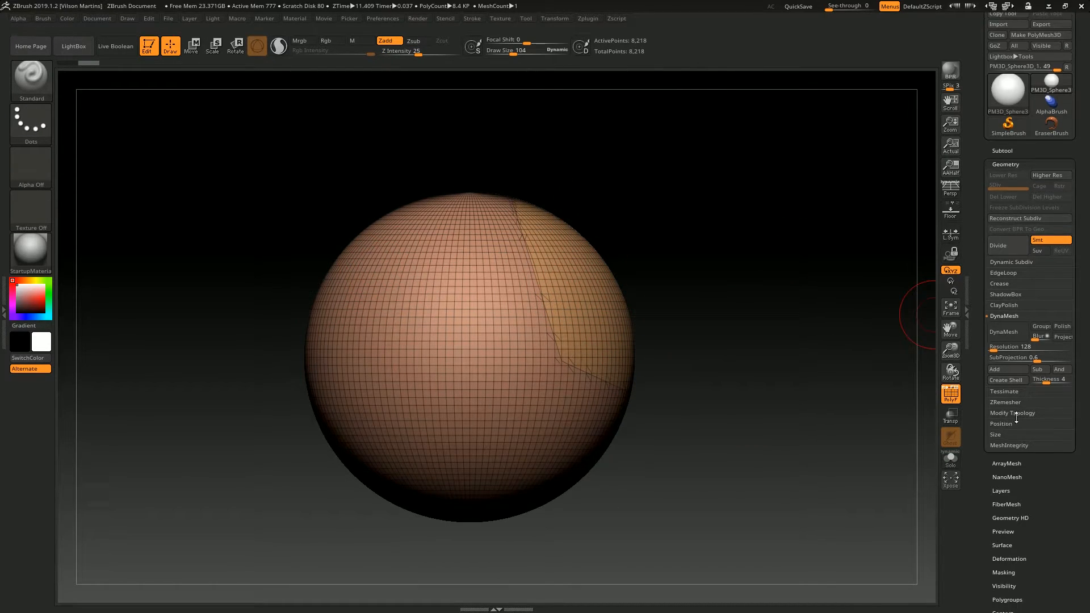
left_click_drag(981, 442, 981, 427)
left_click(1014, 368)
left_click_drag(893, 435, 670, 287)
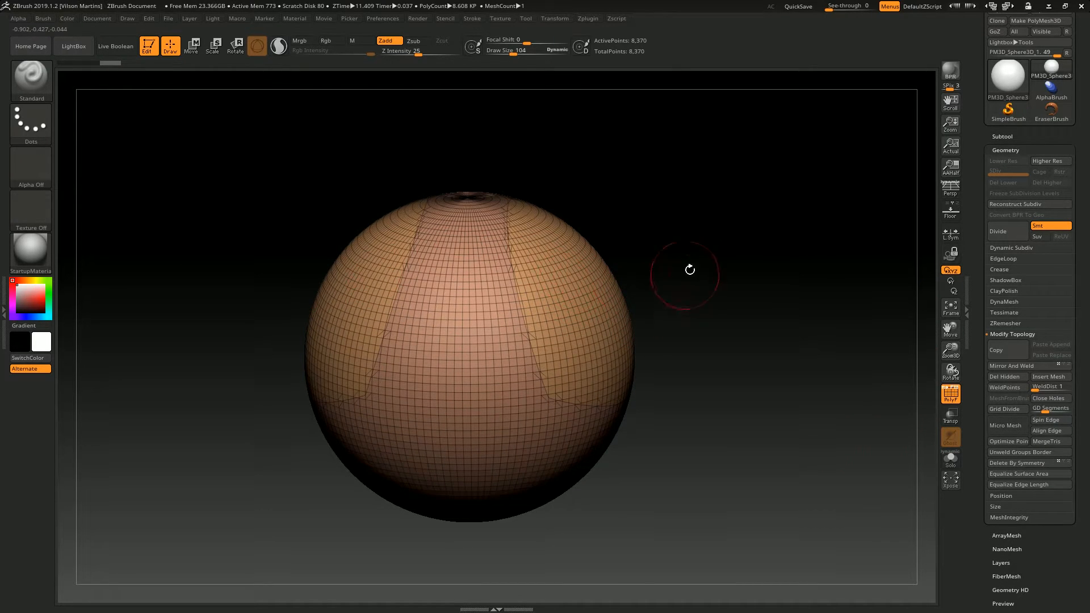
key("ctrl+z")
key("ctrl+z")
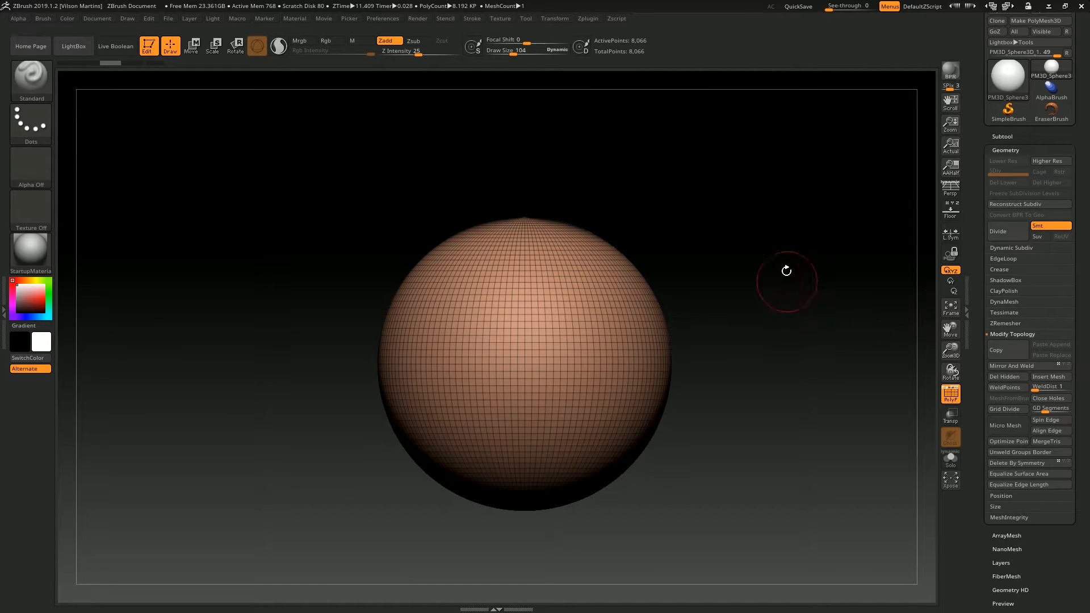
Try another bent slice around the sphere's upper-right section, and undo it.
left_click_drag(787, 277, 759, 250)
mouse_move(590, 170)
left_mouse_down("ctrl+shift")
mouse_move(609, 329)
mouse_move(795, 428)
left_mouse_up("ctrl+shift")
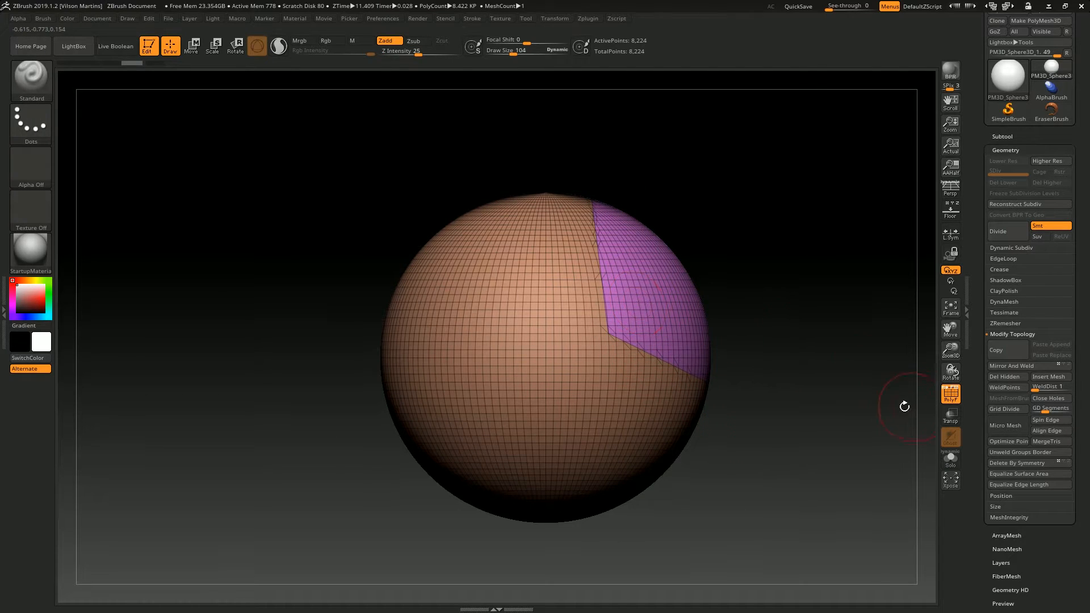
key("ctrl+z")
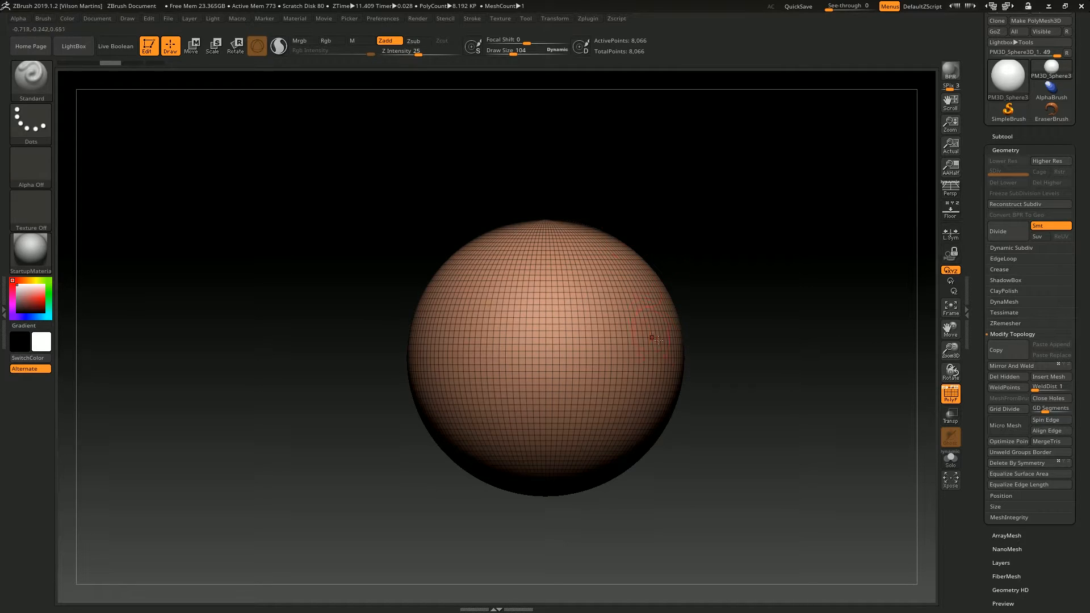
Show the floor grid and examine the sphere's orientation against the grid planes from several sides.
key("shift+p")
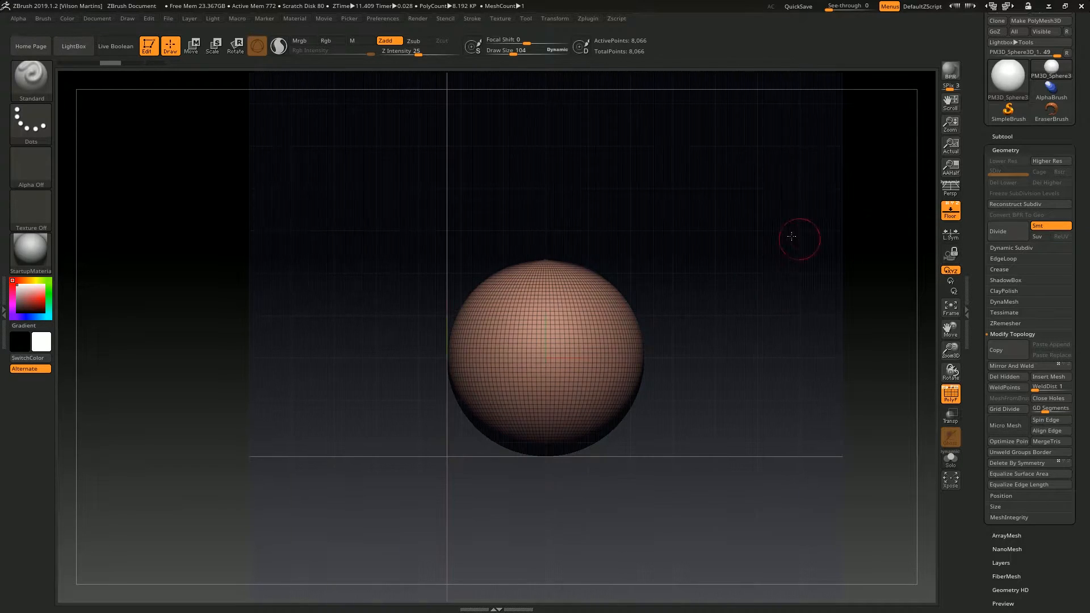
left_click_drag(767, 197, 693, 256)
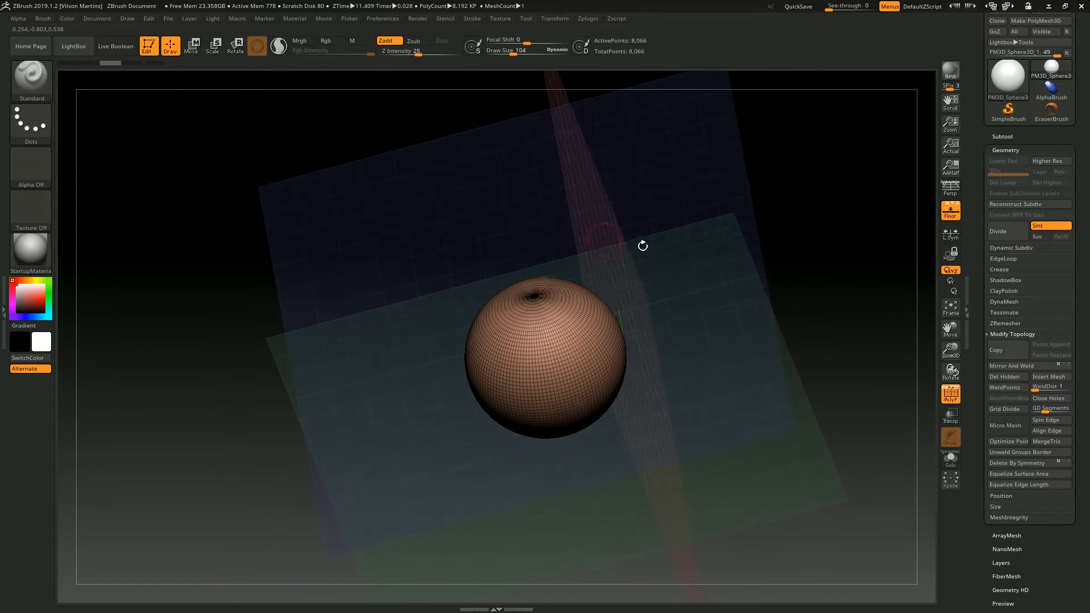
left_click_drag(623, 245, 700, 221, "shift")
key("f")
right_click_drag(881, 398, 909, 352, "ctrl")
mouse_move(787, 282)
left_mouse_down("alt")
mouse_move(693, 273)
mouse_move(696, 249)
mouse_move(738, 226)
mouse_move(737, 254)
mouse_move(585, 174)
mouse_move(725, 217)
left_mouse_up("alt")
left_click_drag(550, 275, 608, 280, "shift")
key("f")
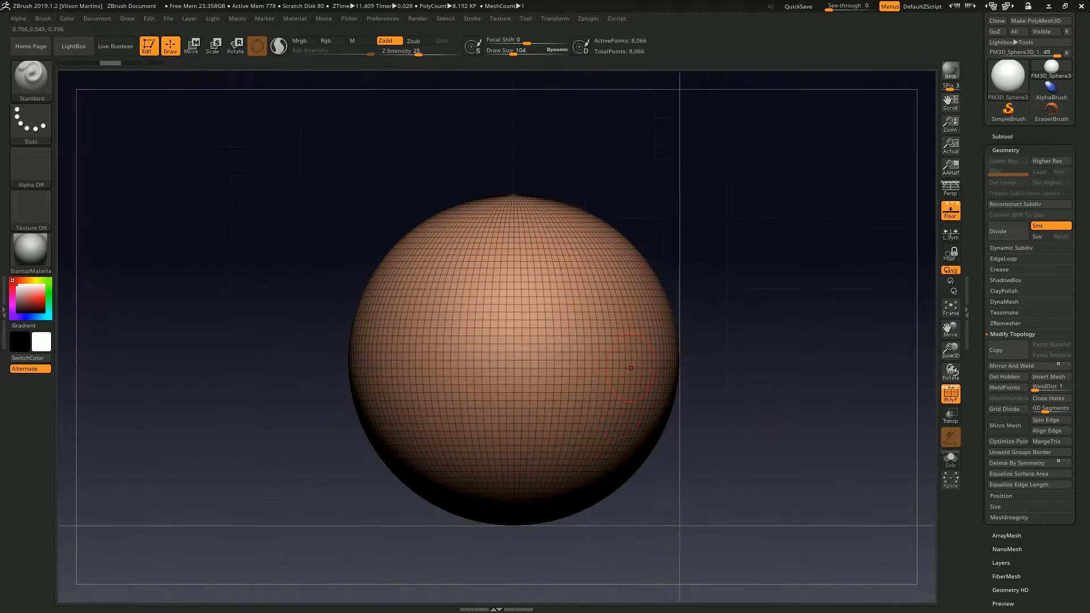
Try slicing the sphere's upper-left section with the grid hidden, mirror it with Mirror And Weld, and undo both.
mouse_move(291, 397)
left_mouse_down("ctrl+shift")
mouse_move(437, 343)
mouse_move(462, 142)
left_mouse_up("ctrl+shift")
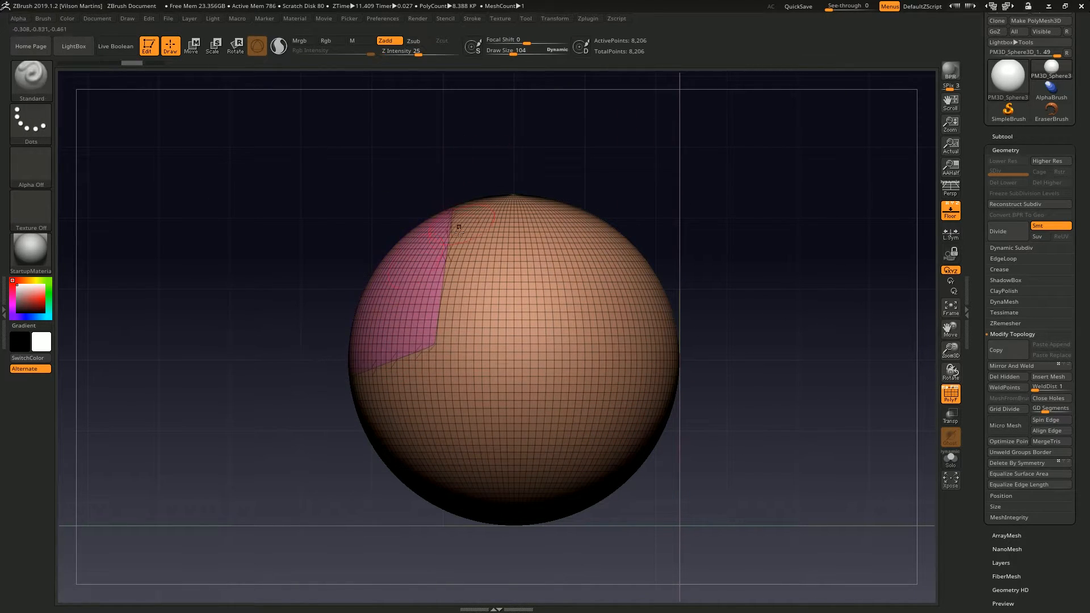
key("shift+p")
left_click(1009, 366)
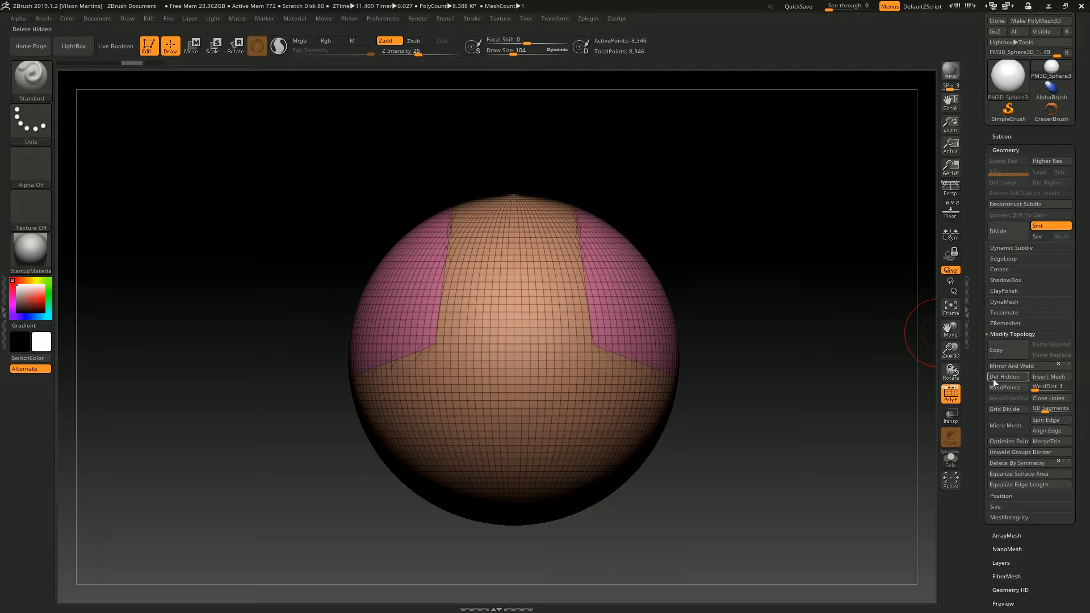
key("ctrl+z")
key("ctrl+z")
Try a bent slice on the sphere's upper right, comparing the mesh with and without it before undoing it.
mouse_move(558, 173)
left_mouse_down("ctrl+shift")
mouse_move(589, 301)
mouse_move(741, 377)
left_mouse_up("ctrl+shift")
key("ctrl+z")
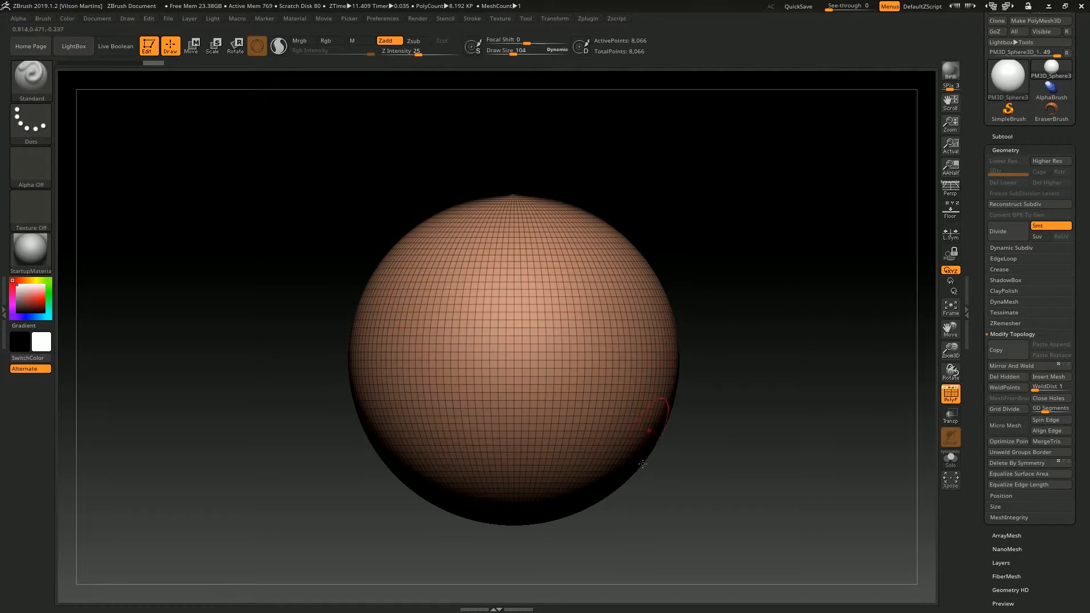
key("ctrl+shift+z")
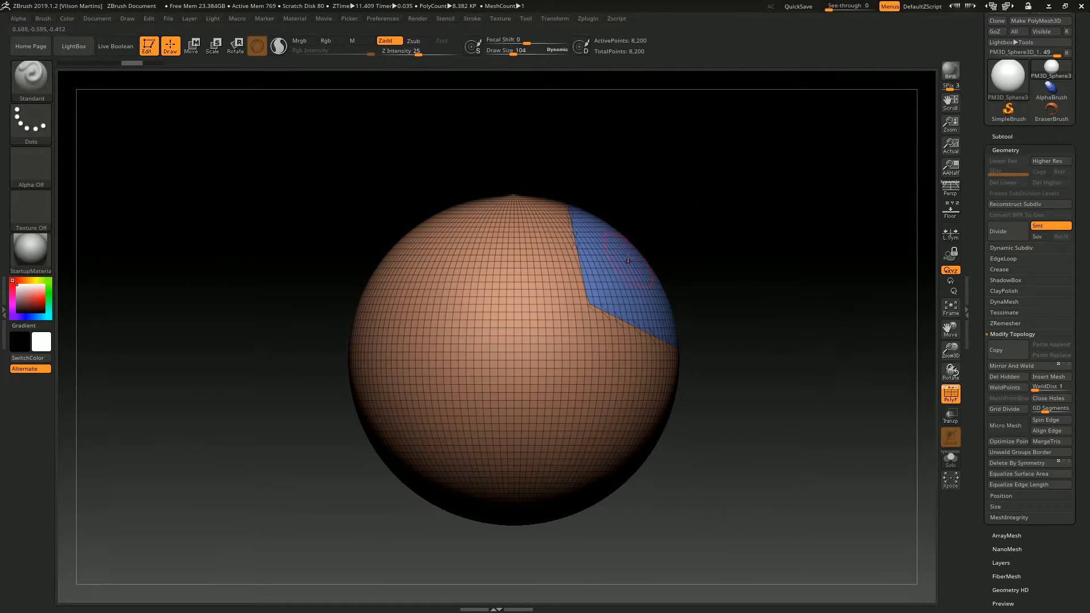
key("ctrl+z")
Slice a sideways V-shaped section out of the sphere's right side as its own polygroup.
left_click_drag(638, 204, 587, 495, "ctrl+shift")
key("ctrl+z")
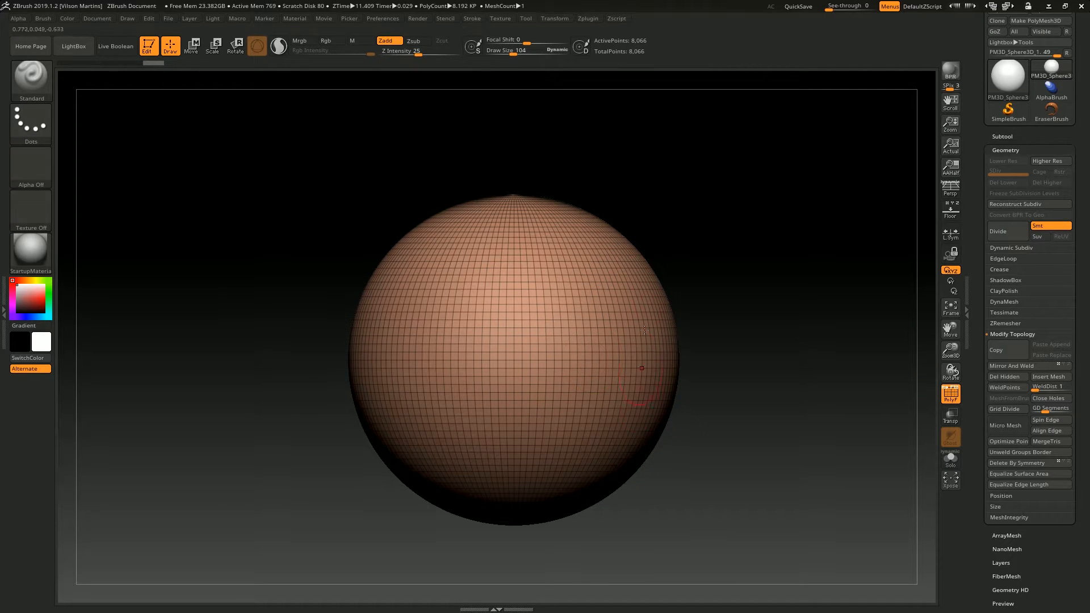
key("ctrl+shift+z")
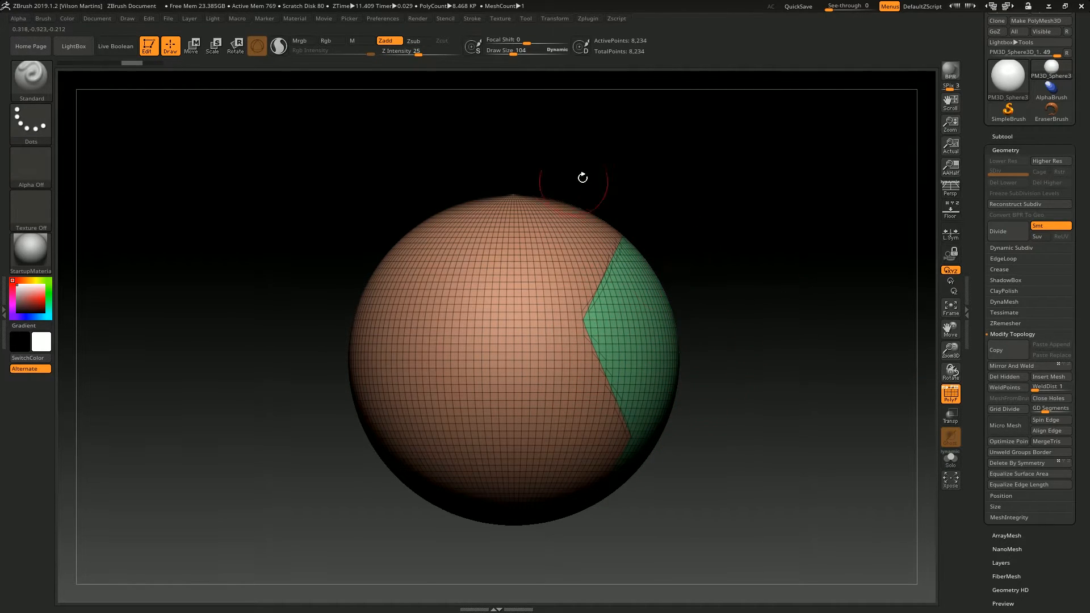
Flip the sliced sphere to the opposite side with the Deformation Mirror.
scroll(1057, 248, "down", 5)
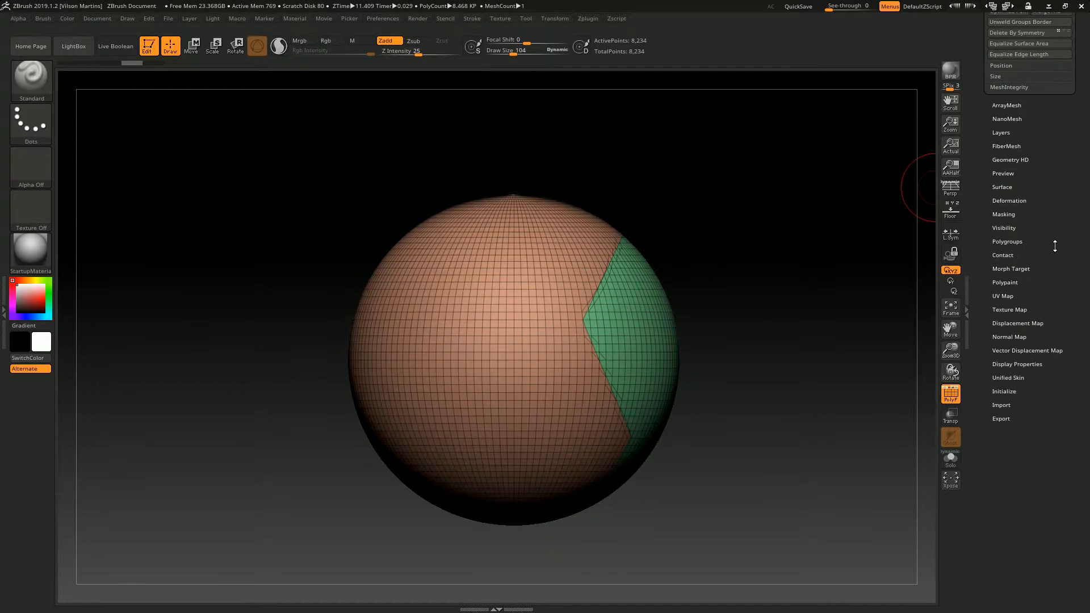
left_click(1028, 200)
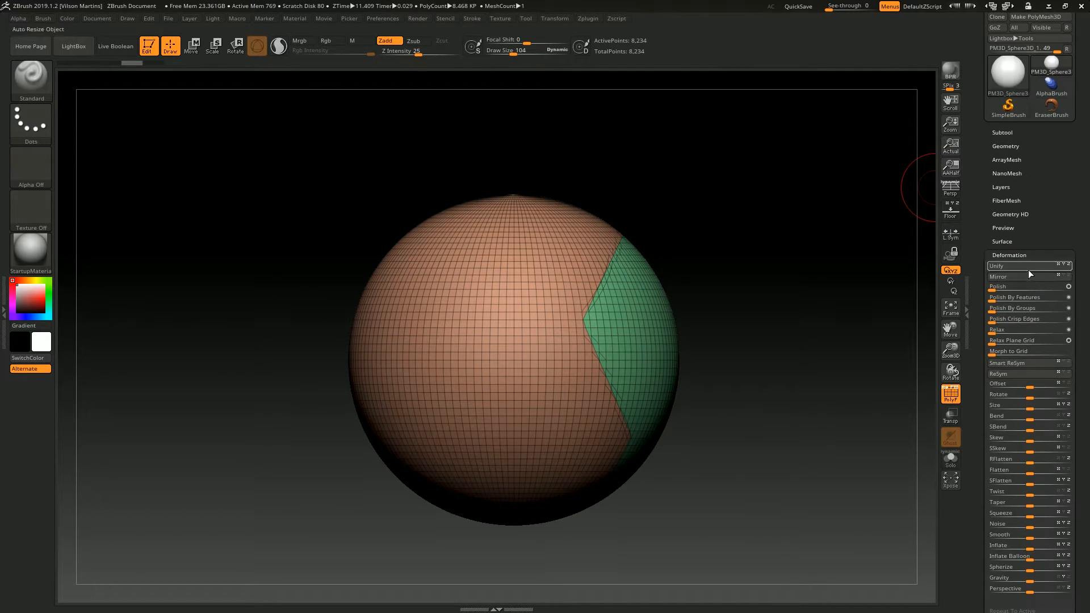
left_click(1008, 277)
Duplicate the V-shaped polygroup onto the sphere's other side using Mirror And Weld.
left_click_drag(1023, 158, 1024, 181)
left_click(1024, 169)
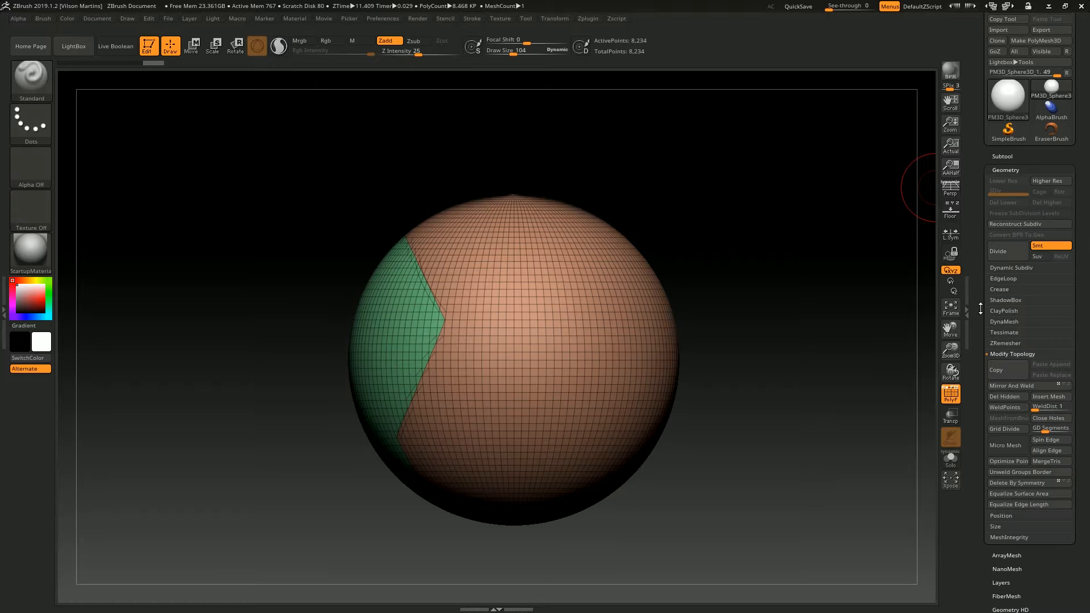
left_click_drag(981, 310, 986, 270)
left_click(1036, 328)
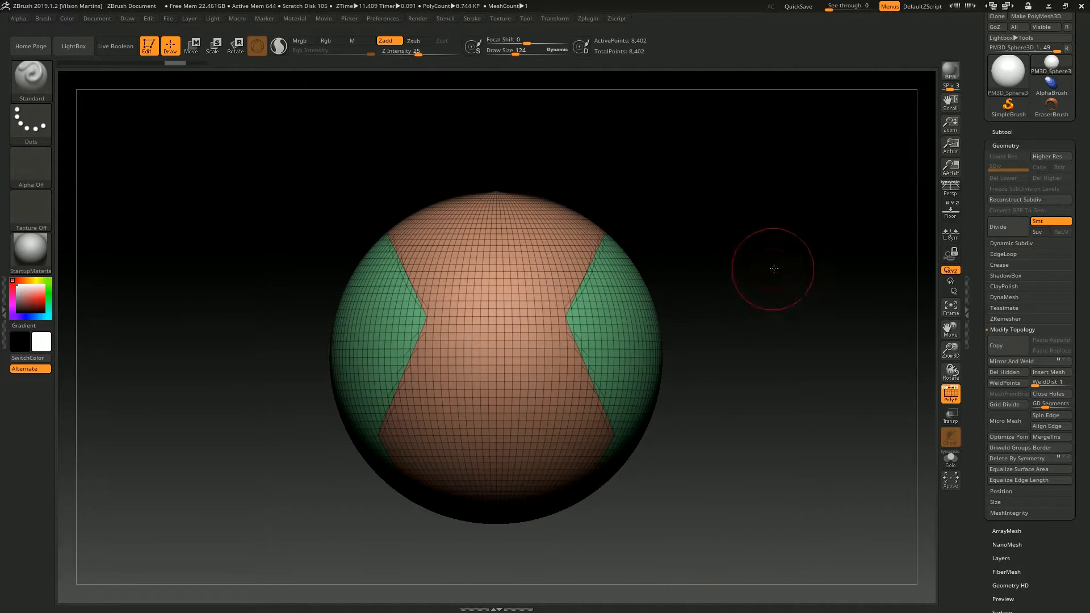
left_click_drag(774, 268, 886, 296, "alt")
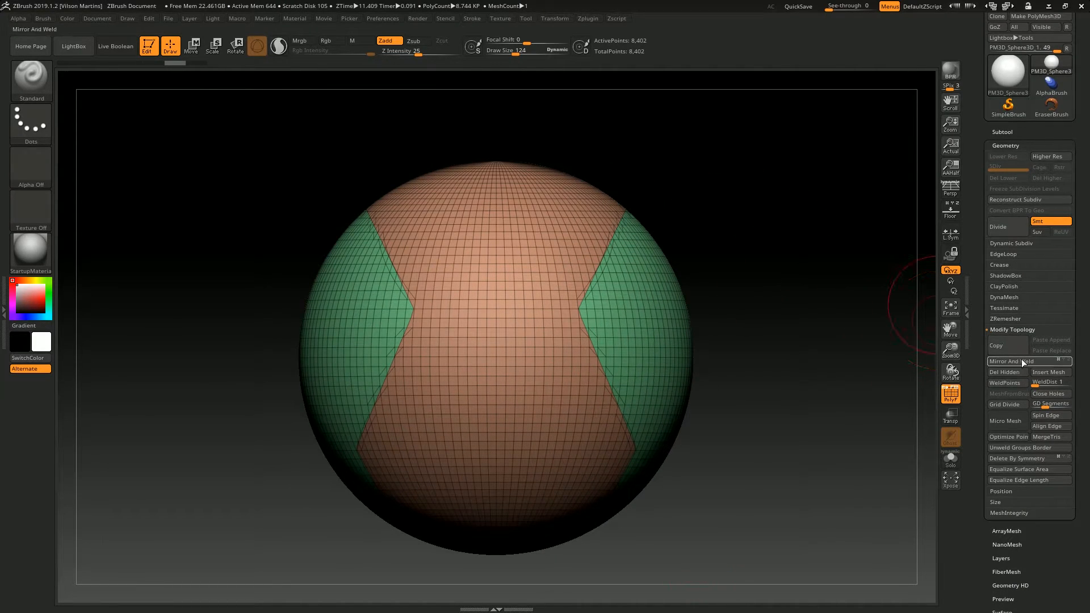
DynaMesh the sliced sphere with Groups enabled at resolution 128, separating its polygroups into closed pieces.
left_click_drag(851, 330, 877, 306, "alt")
left_click(1016, 298)
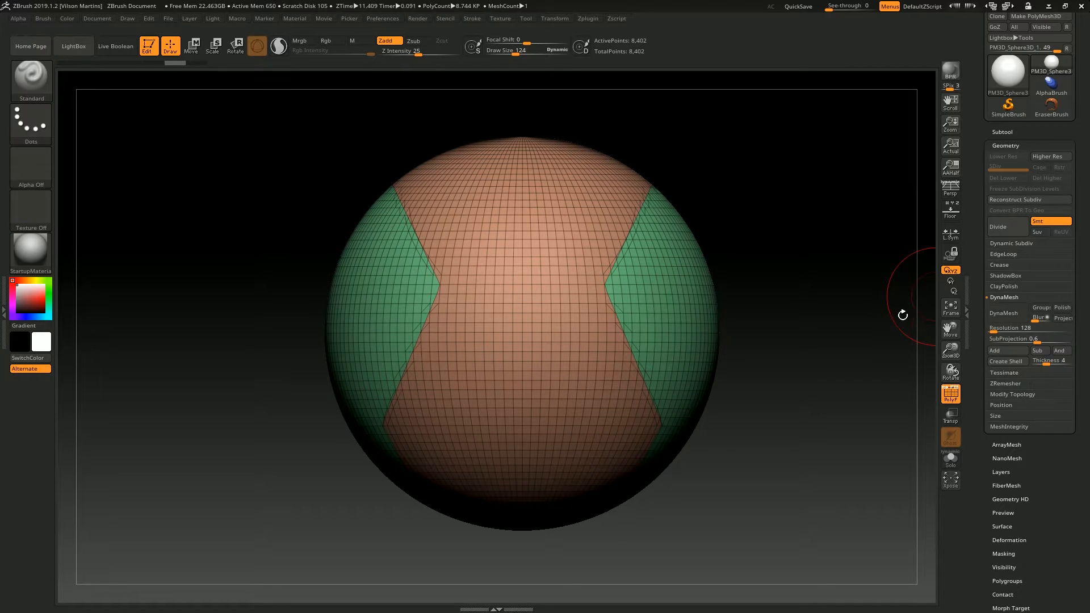
left_click(1015, 313)
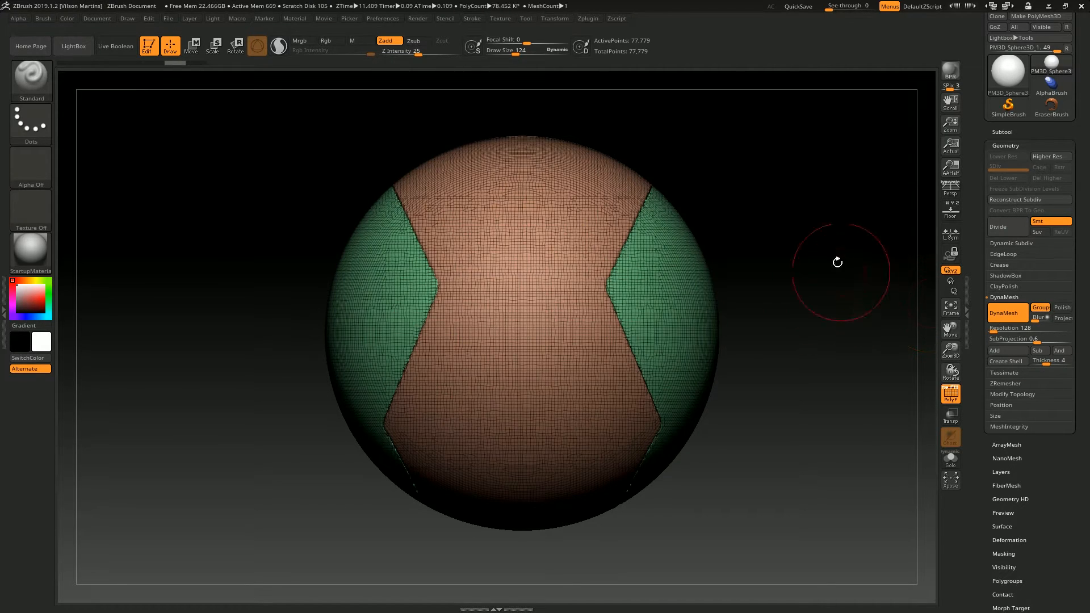
left_click_drag(750, 193, 644, 221)
key("shift+f")
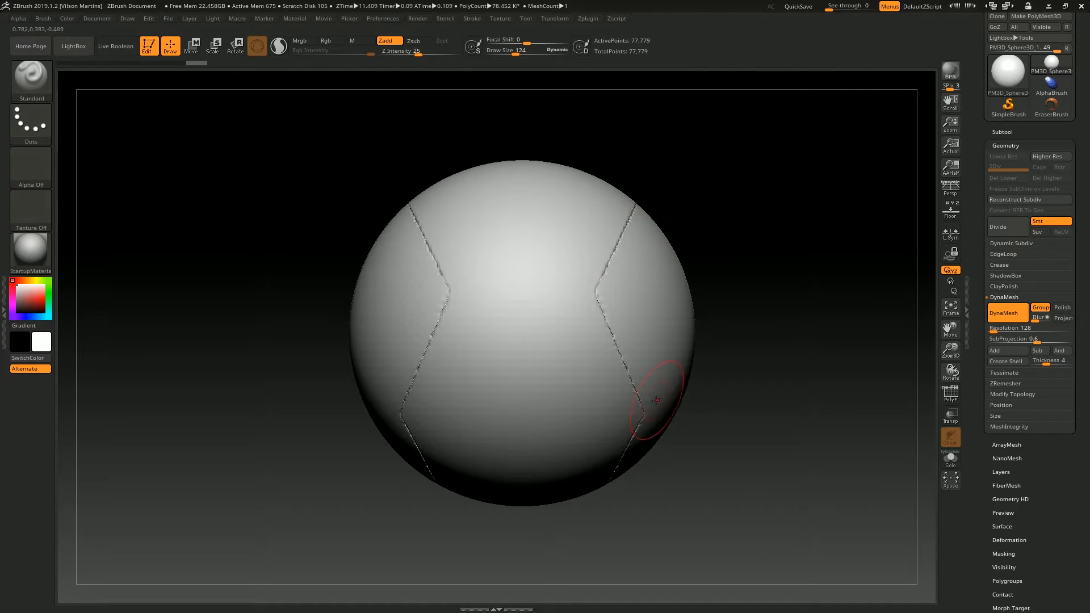
key("shift+f")
key("shift+f")
Mask all but the V-shaped right piece and move it sideways away from the main body.
left_click_drag(735, 212, 648, 208, "alt")
key("w")
left_click(563, 310, "ctrl")
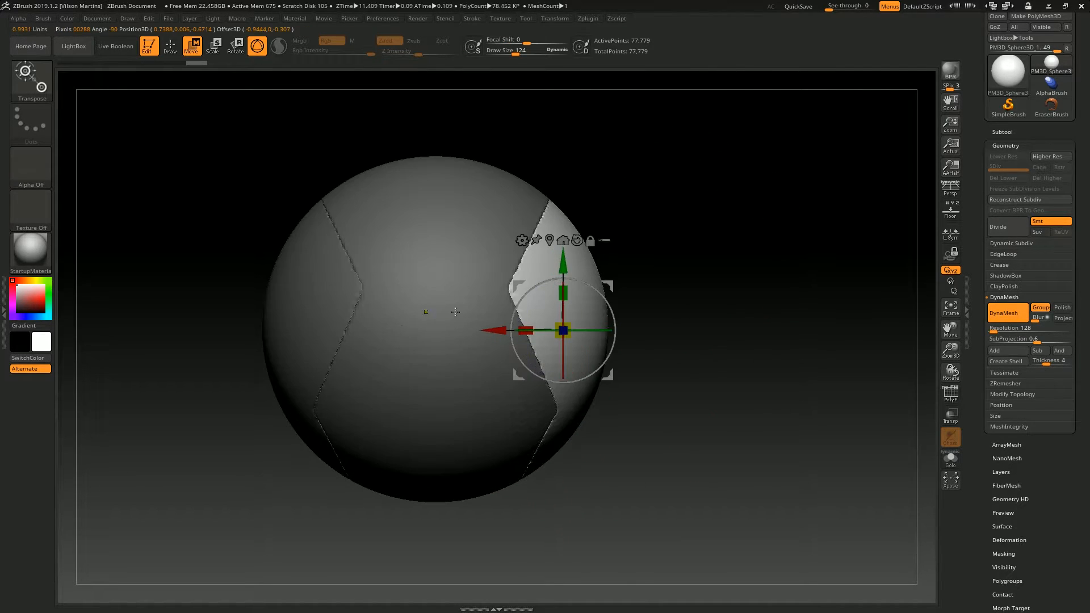
left_click_drag(493, 329, 647, 330)
key("q")
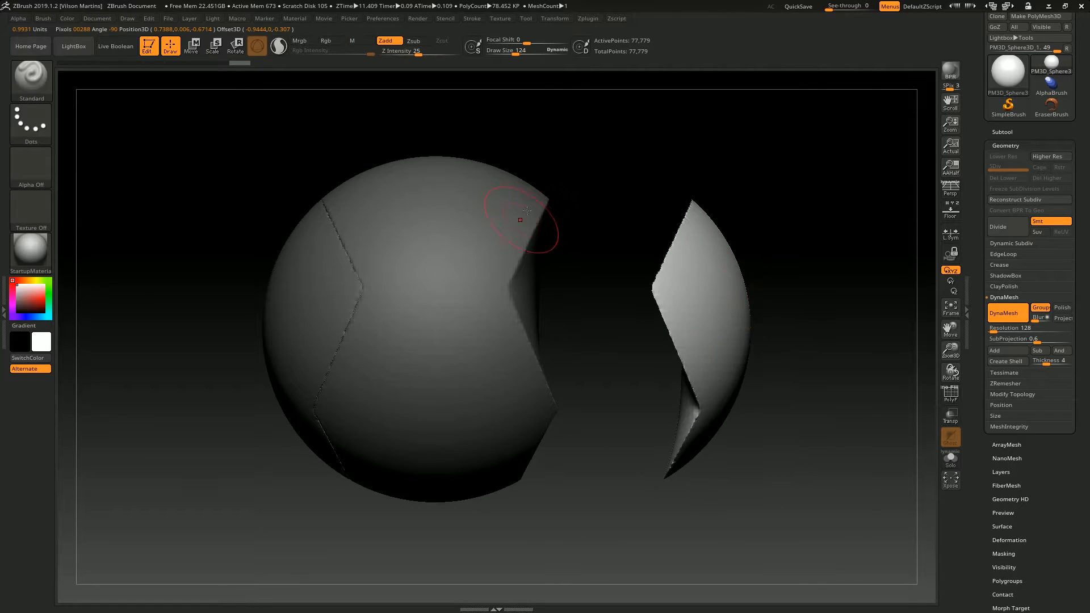
Clear the mask and examine the facing cut surfaces of the main body and the separated piece.
left_click_drag(595, 402, 568, 369, "ctrl")
key("f")
left_click_drag(509, 231, 439, 247)
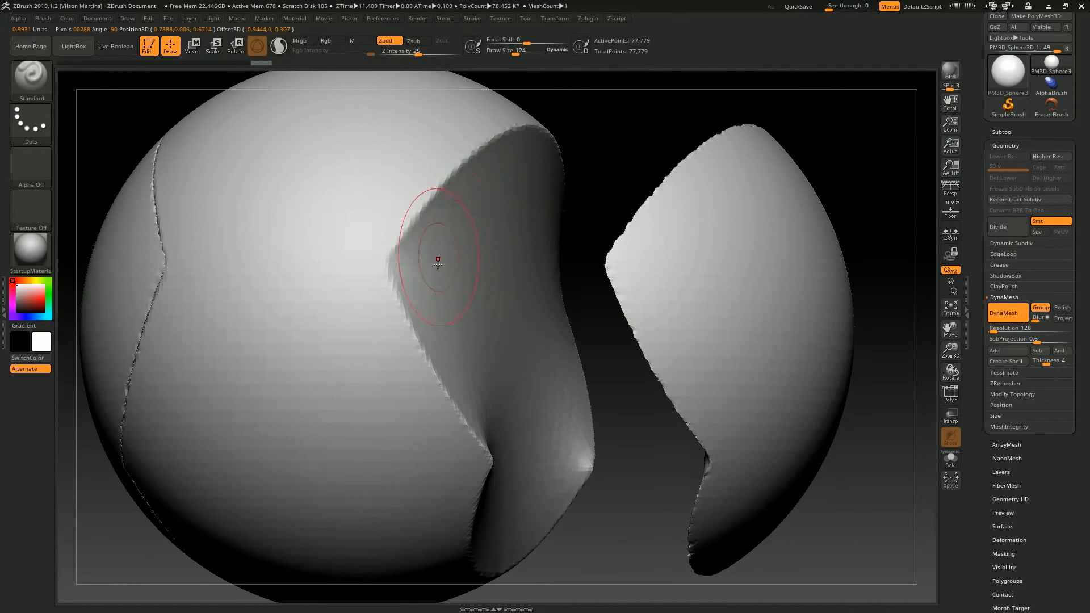
left_click_drag(587, 273, 491, 159, "shift")
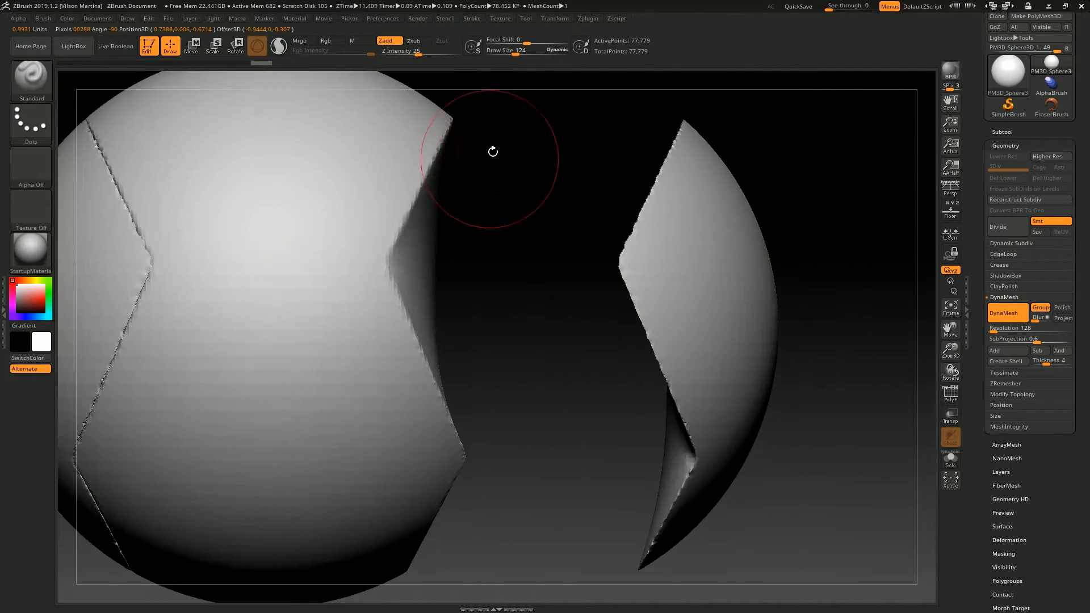
key("f")
left_click_drag(580, 206, 554, 194, "alt")
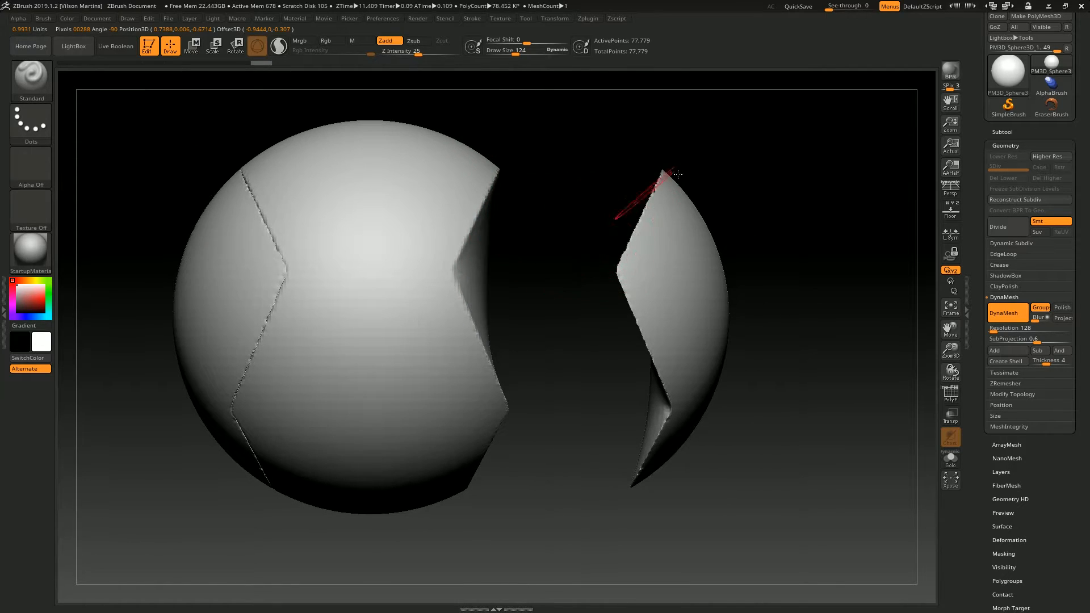
Undo the piece's move and the DynaMesh conversion, and display the sphere's polygroups and wireframe again.
key("ctrl+z")
key("ctrl+z")
key("ctrl+z")
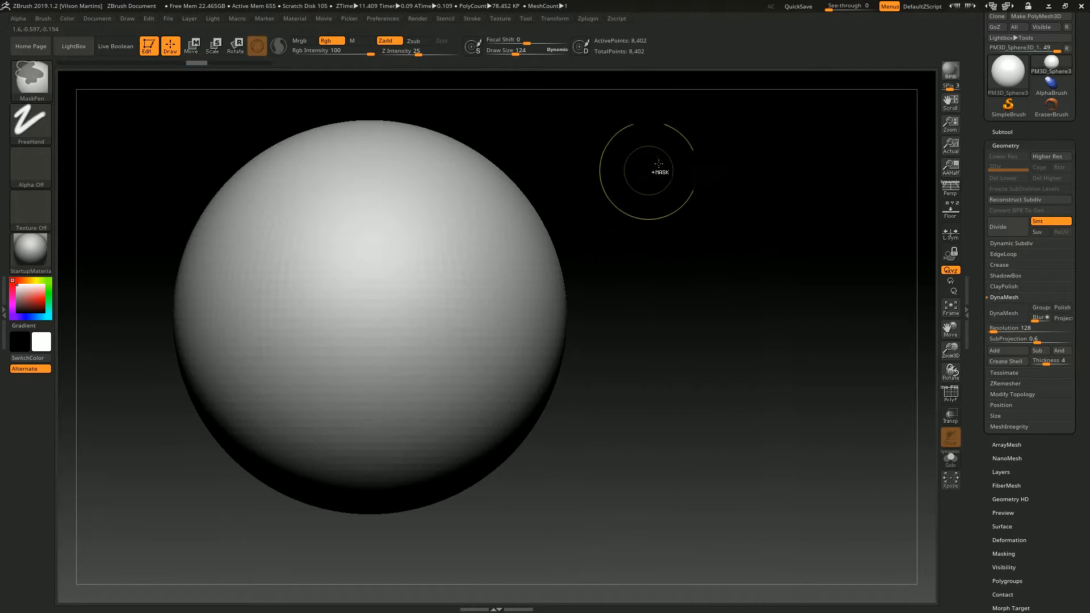
key("shift+f")
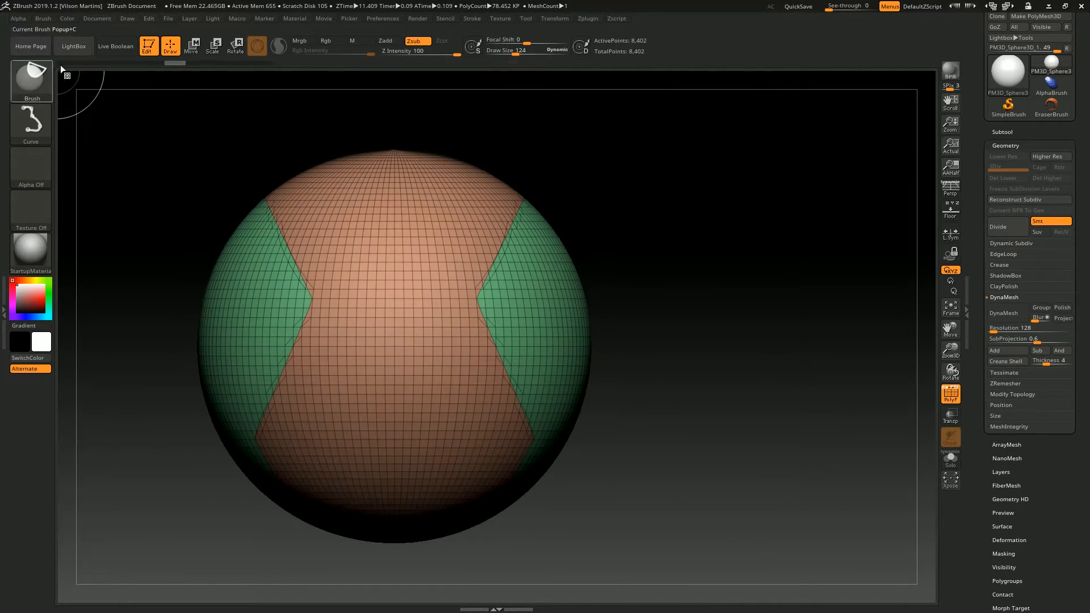
Using the SelectLasso brush, hide the green V-shaped side polygroups so only the orange central section shows.
left_click(40, 77, "ctrl+shift")
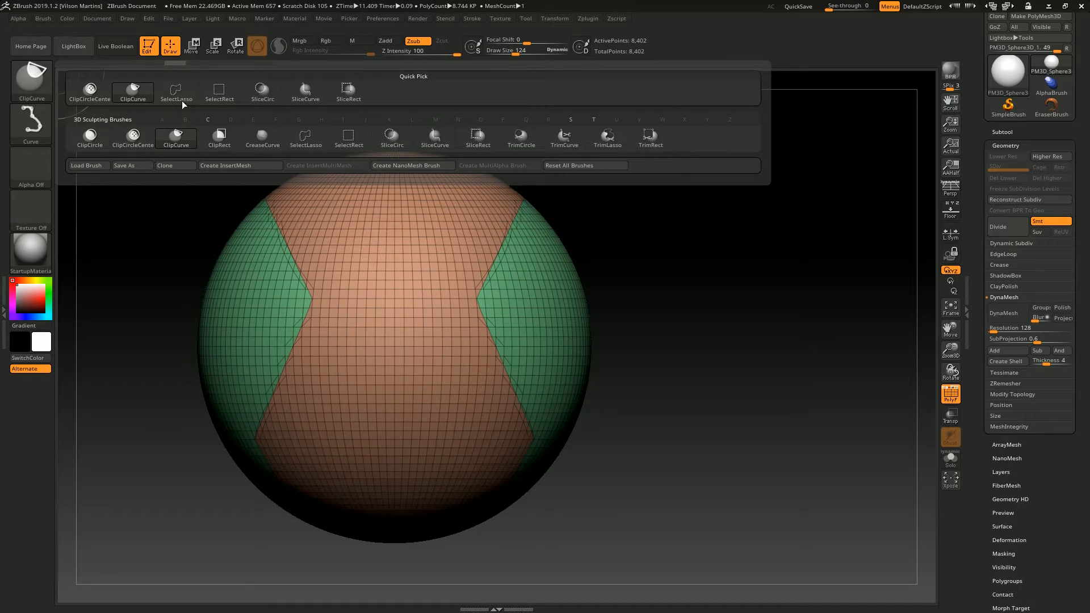
left_click(312, 146)
left_click_drag(687, 212, 560, 312)
left_click(560, 312, "ctrl+shift")
left_click(645, 227, "ctrl+shift")
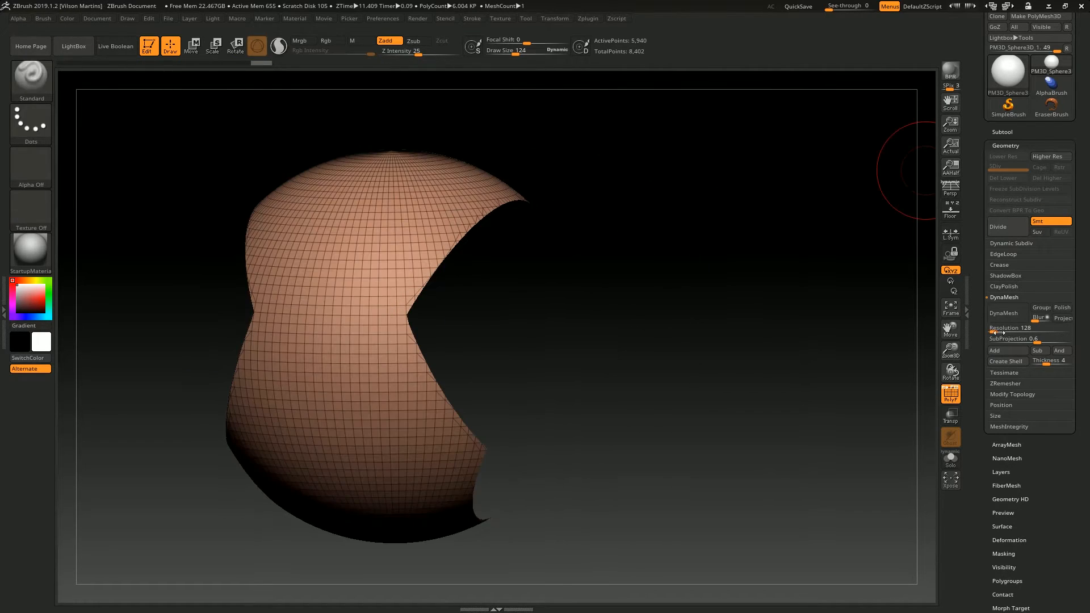
Delete the hidden side sections and cap the openings with Close Holes, checking the new caps from several angles.
left_click(1015, 394)
left_click(1014, 373)
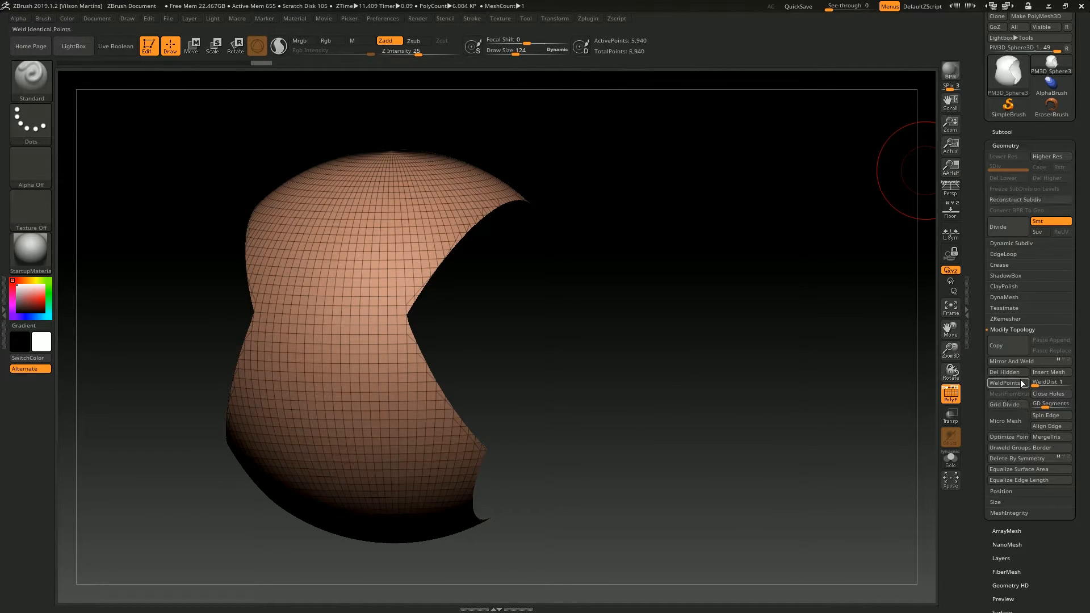
left_click(1046, 394)
left_click_drag(834, 346, 707, 340)
left_click_drag(523, 274, 642, 250)
left_click_drag(636, 296, 494, 256, "alt")
left_click_drag(606, 173, 670, 188)
left_click_drag(550, 288, 518, 292)
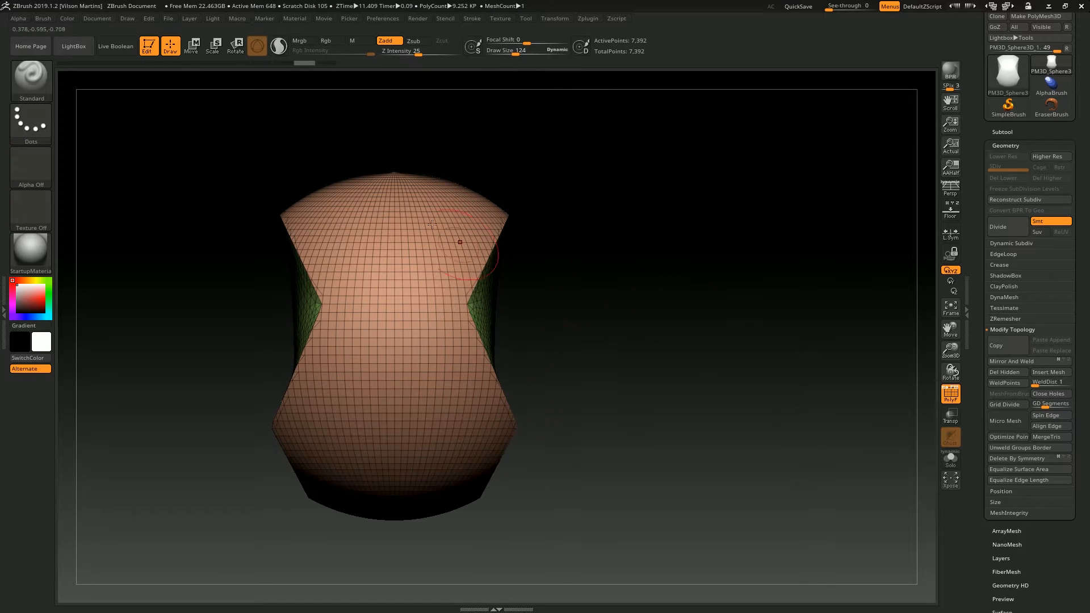
Try clipping the capped right side along its V-shaped outline with the ClipCurve brush.
left_click_drag(516, 197, 430, 319, "ctrl+shift")
key("ctrl+z")
left_click(46, 77, "ctrl+shift")
left_click(190, 147)
left_click_drag(507, 177, 448, 307, "ctrl+shift")
left_click_drag(484, 378, 496, 517, "ctrl+shift")
left_click_drag(607, 224, 518, 244)
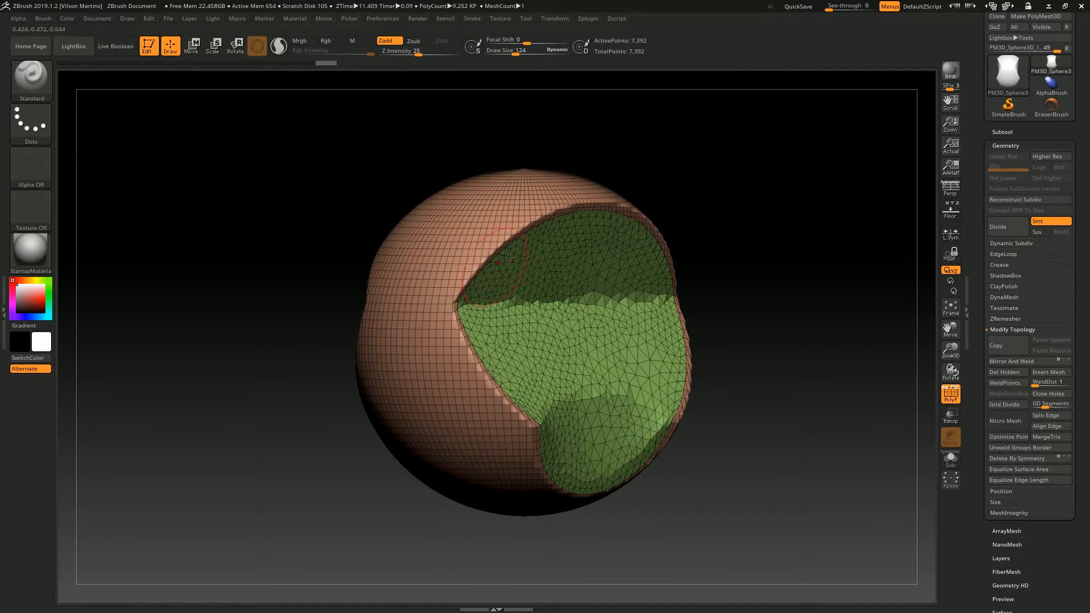
left_click_drag(711, 197, 555, 307, "shift")
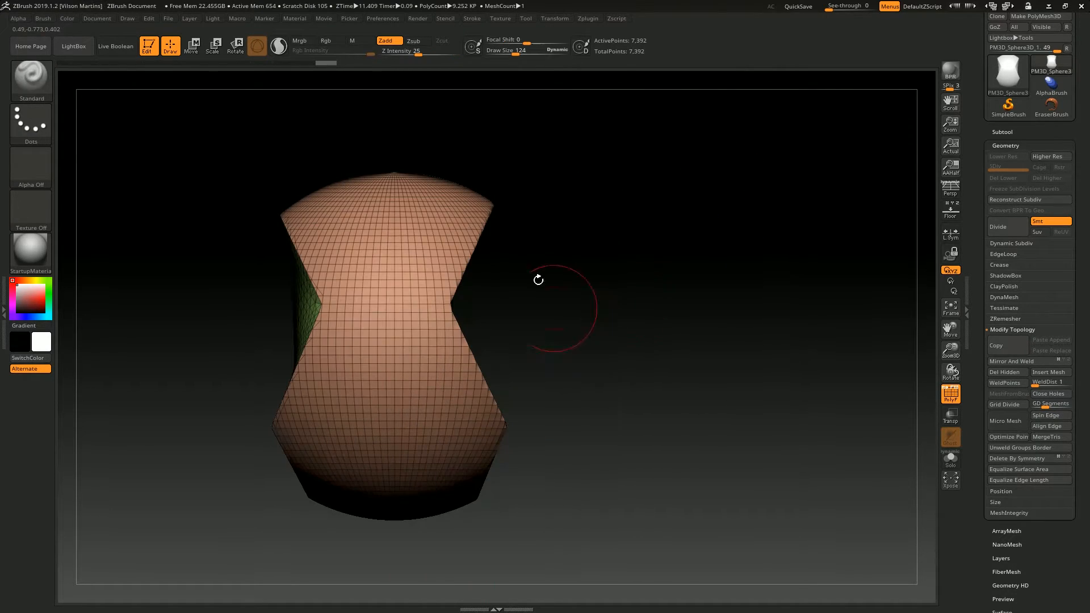
left_click_drag(622, 238, 524, 250)
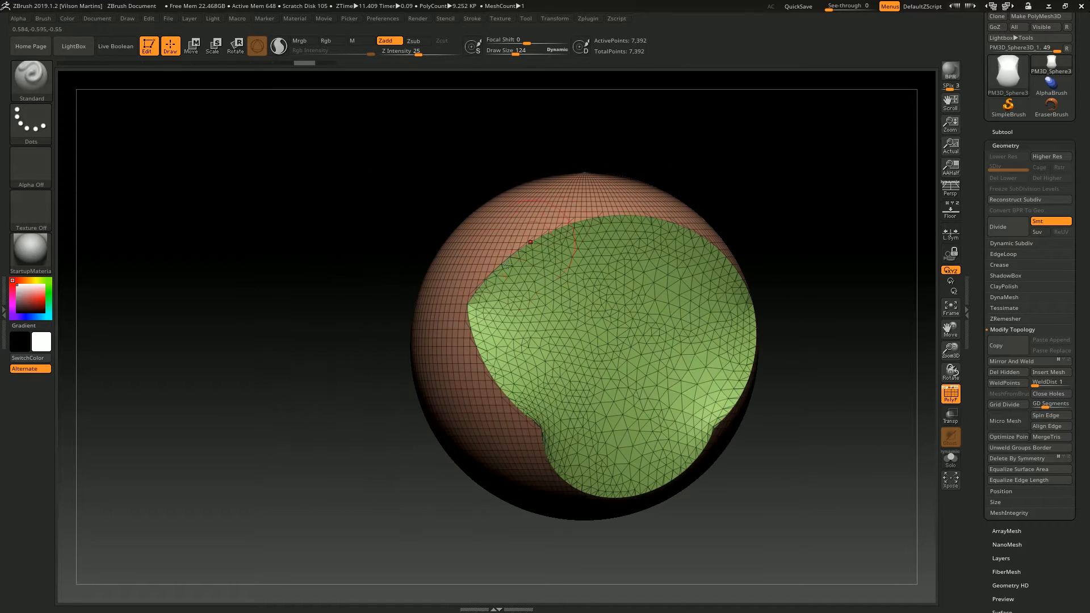
Mask the orange body with the Move gizmo, leaving the green side cap unmasked.
left_click_drag(301, 303, 559, 202, "shift")
left_click_drag(654, 203, 625, 134, "alt")
left_click_drag(752, 159, 577, 251)
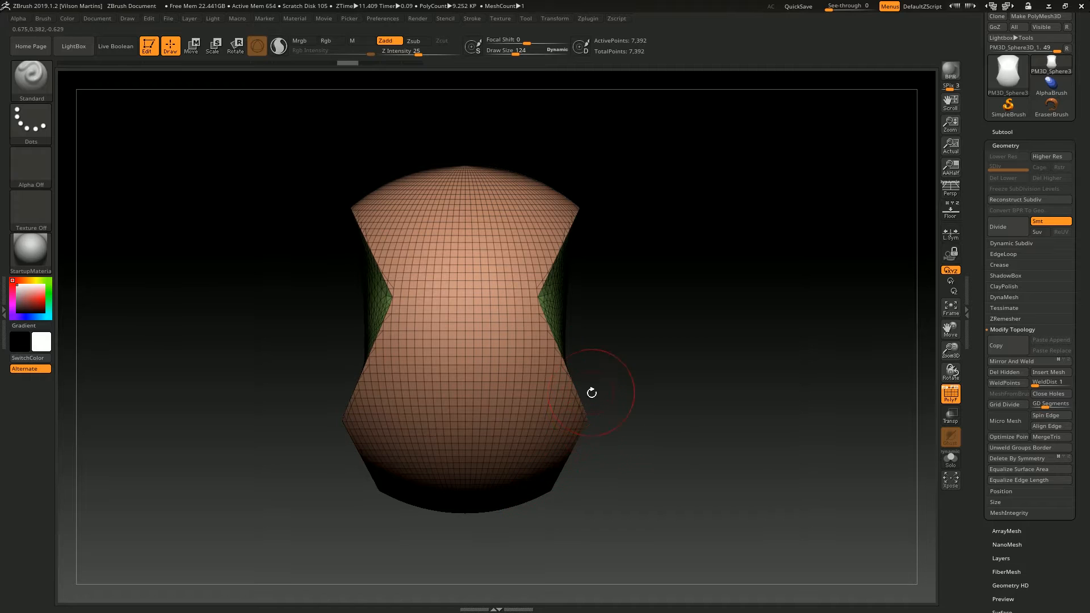
left_click_drag(706, 277, 636, 262)
key("w")
left_click_drag(573, 347, 590, 343, "ctrl")
left_click_drag(815, 242, 623, 297)
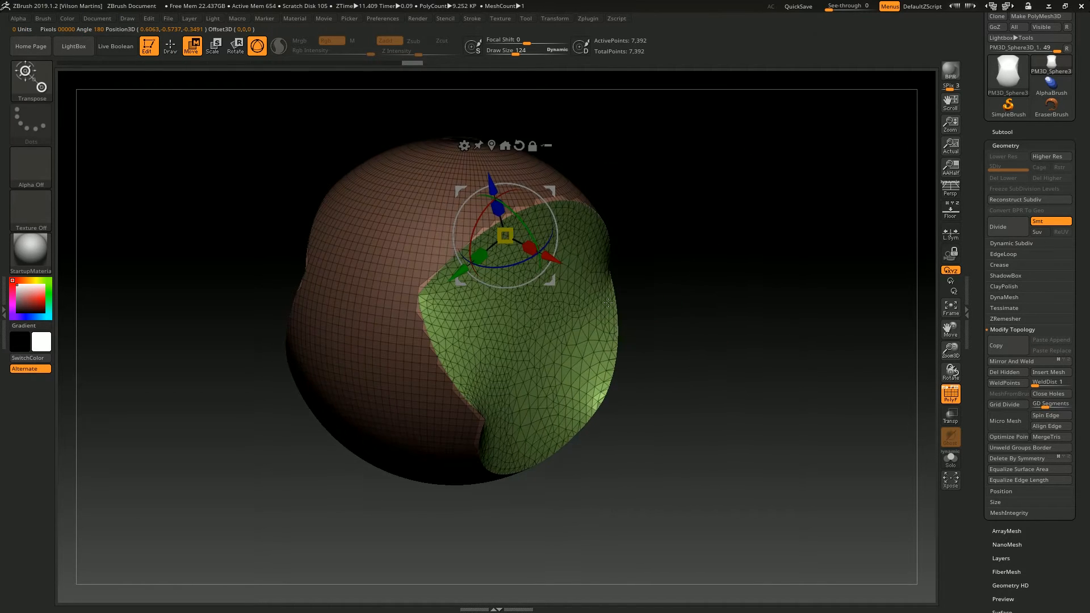
Centre and orient the gizmo on the green cap, and extrude the cap far out along the Z axis.
left_click_drag(726, 242, 676, 227, "shift")
left_click(493, 146, "alt")
left_click(579, 256, "alt")
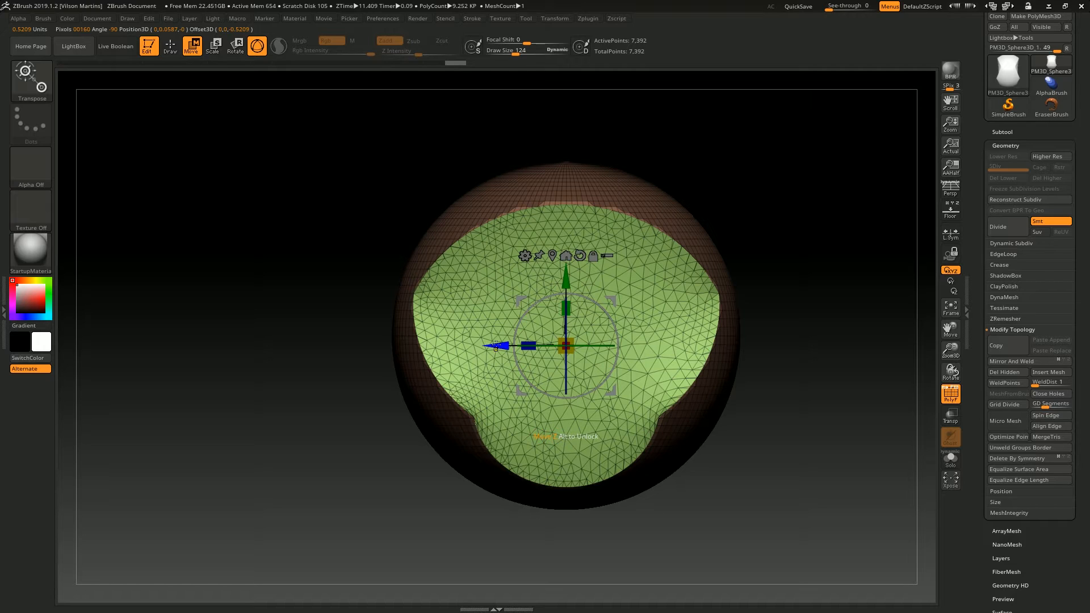
mouse_move(506, 339)
left_mouse_down("ctrl")
mouse_move(831, 339)
mouse_move(1028, 363)
left_mouse_up("ctrl")
mouse_move(829, 170)
left_mouse_down()
mouse_move(601, 222)
mouse_move(809, 348)
mouse_move(569, 272)
left_mouse_up()
key("q")
left_click_drag(657, 449, 704, 256, "shift")
left_click_drag(704, 255, 590, 203, "alt")
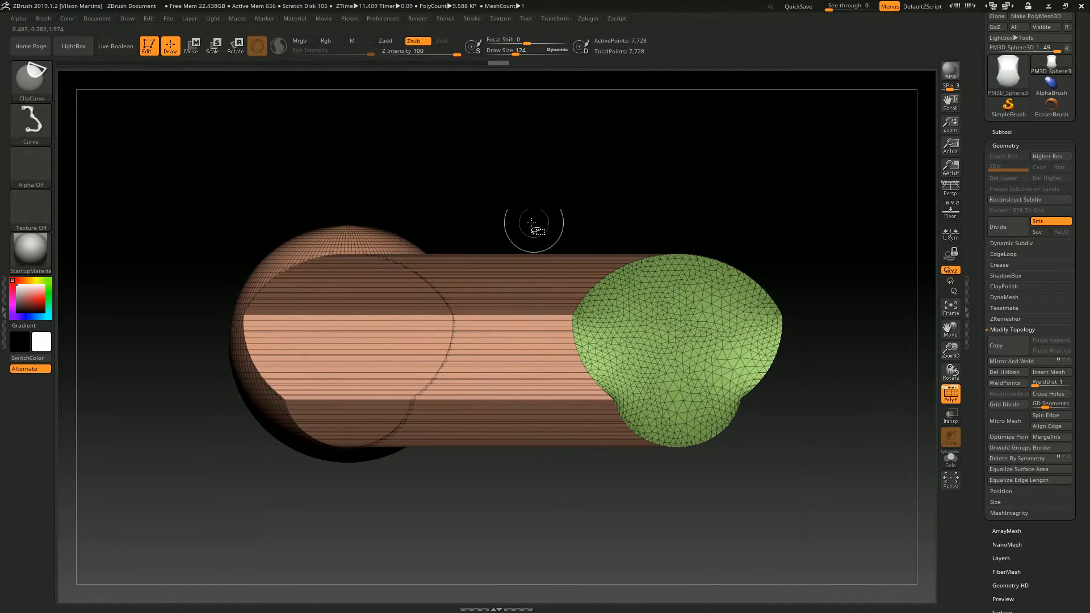
Isolate the extruded section, assign it a single new polygroup, and show the whole mesh again.
left_click(35, 78)
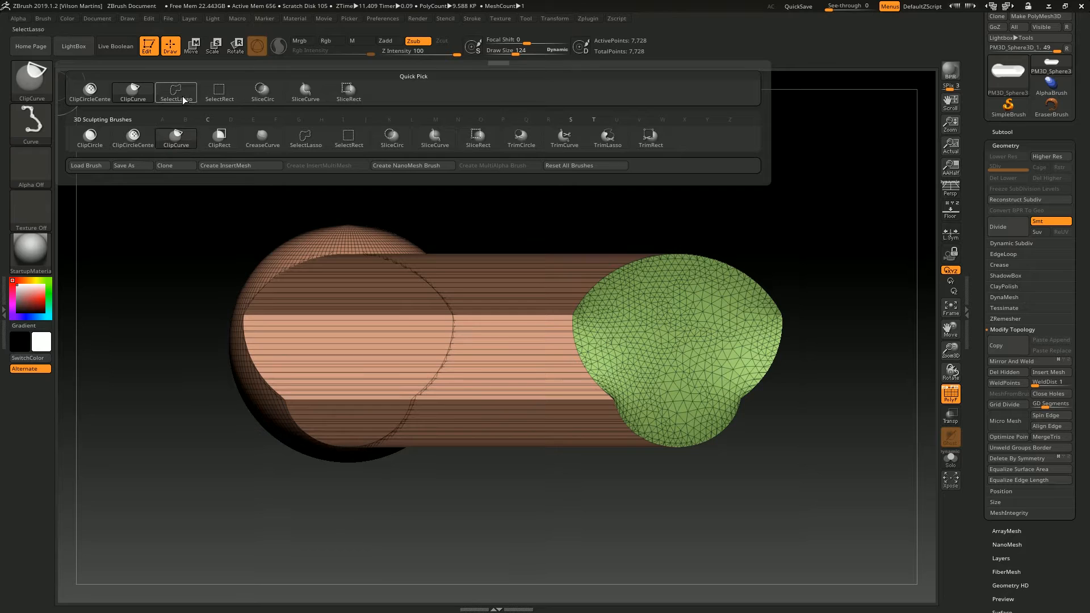
left_click(211, 93, "ctrl+shift")
left_click(583, 367, "ctrl+shift")
key("ctrl+w")
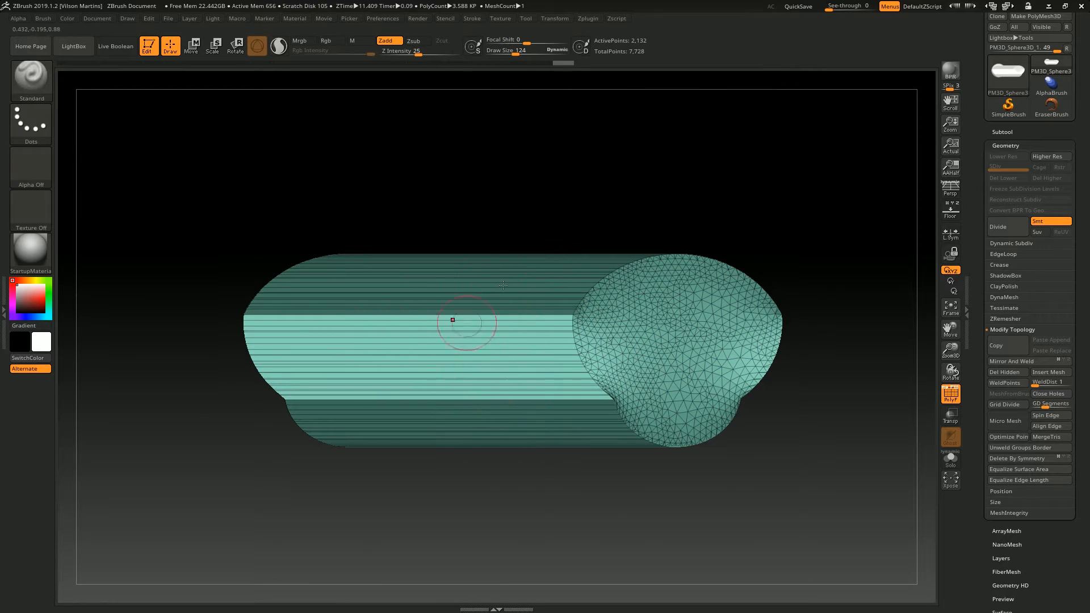
left_click_drag(599, 179, 565, 192, "ctrl+shift")
left_click(642, 197, "ctrl+shift")
left_click_drag(632, 195, 620, 219)
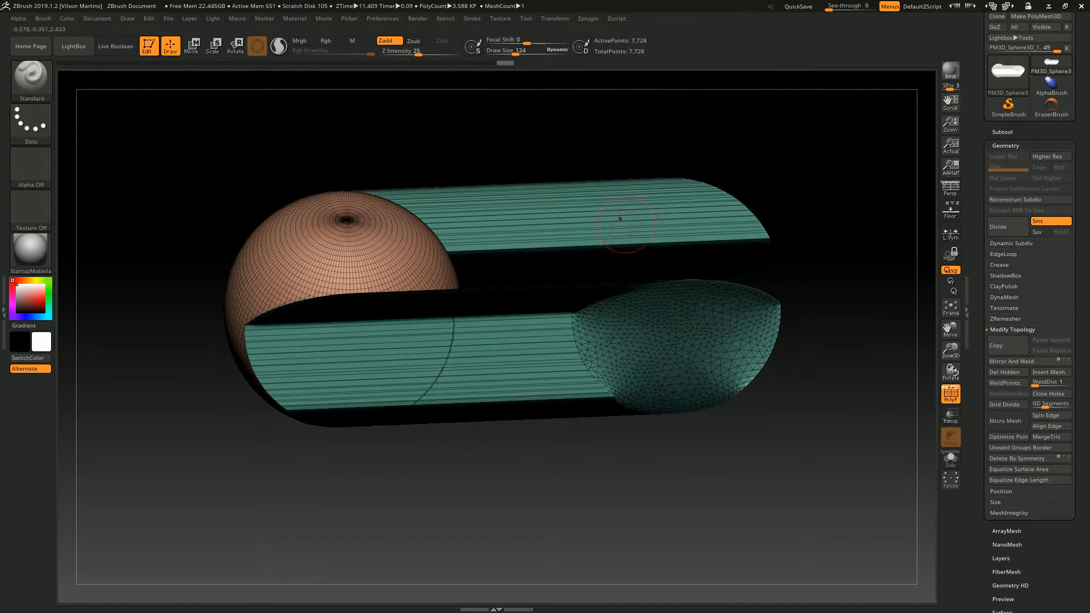
left_click_drag(906, 328, 887, 316)
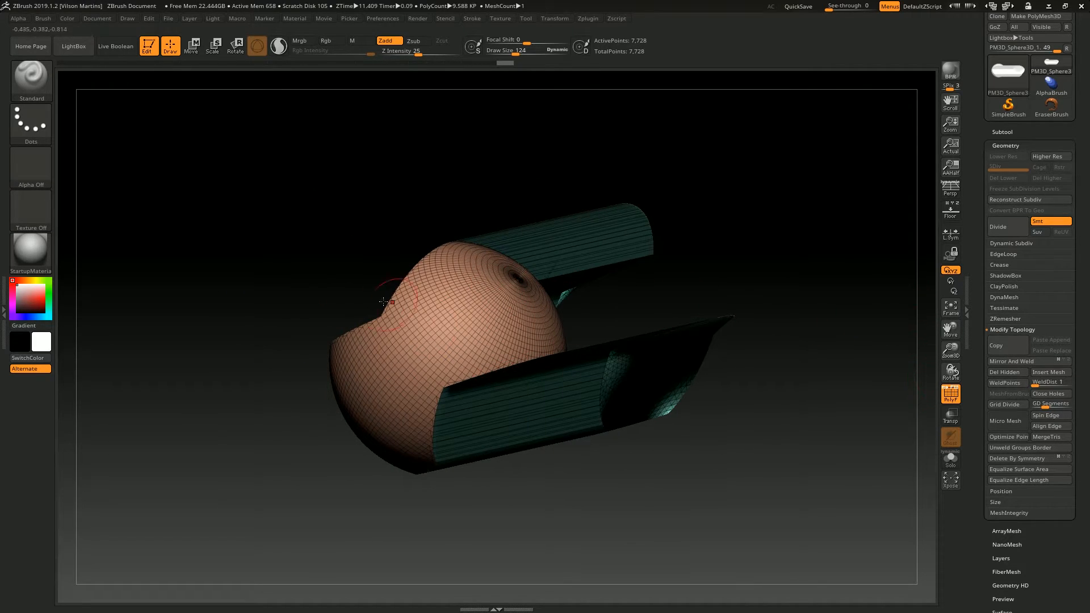
Apply Mirror And Weld across the Z axis only, instead of X, to even out the extruded cut.
left_click_drag(850, 280, 904, 261)
left_click(1058, 360)
left_click(1068, 361)
left_click(1035, 363)
left_click_drag(816, 335, 739, 334, "shift")
right_click_drag(493, 248, 462, 292, "ctrl")
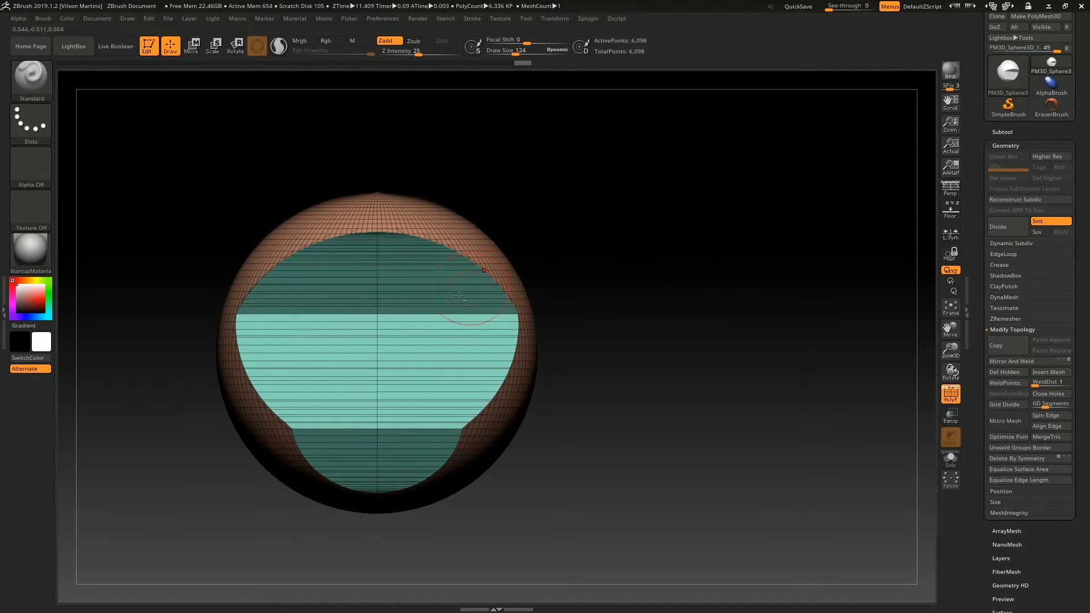
right_click_drag(287, 268, 436, 231, "alt")
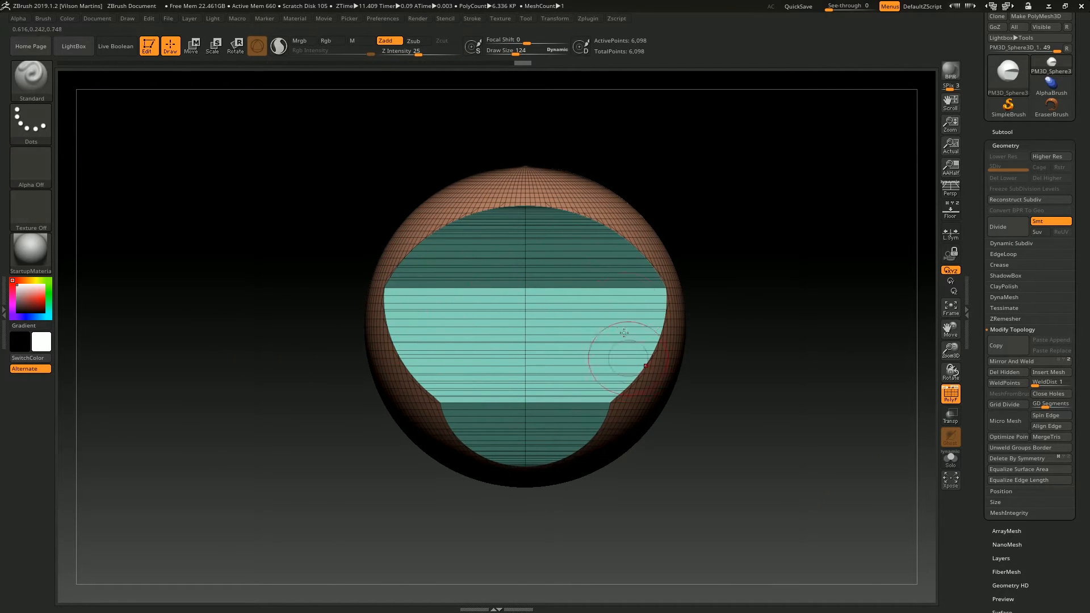
Examine the mirrored straight-walled cut from the side with and without the polygroup wireframe.
mouse_move(790, 214)
left_mouse_down()
mouse_move(773, 228)
mouse_move(874, 227)
mouse_move(806, 250)
mouse_move(817, 364)
left_mouse_up()
left_click_drag(817, 363, 783, 375, "shift")
key("shift+f")
left_click_drag(559, 258, 589, 120)
key("shift+f")
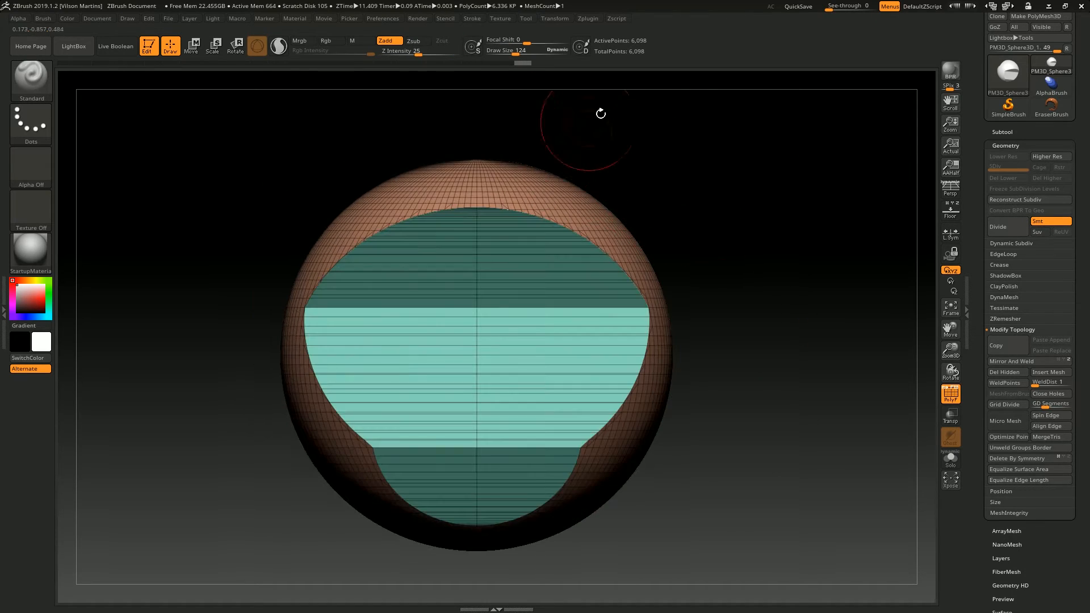
left_click_drag(675, 160, 662, 190)
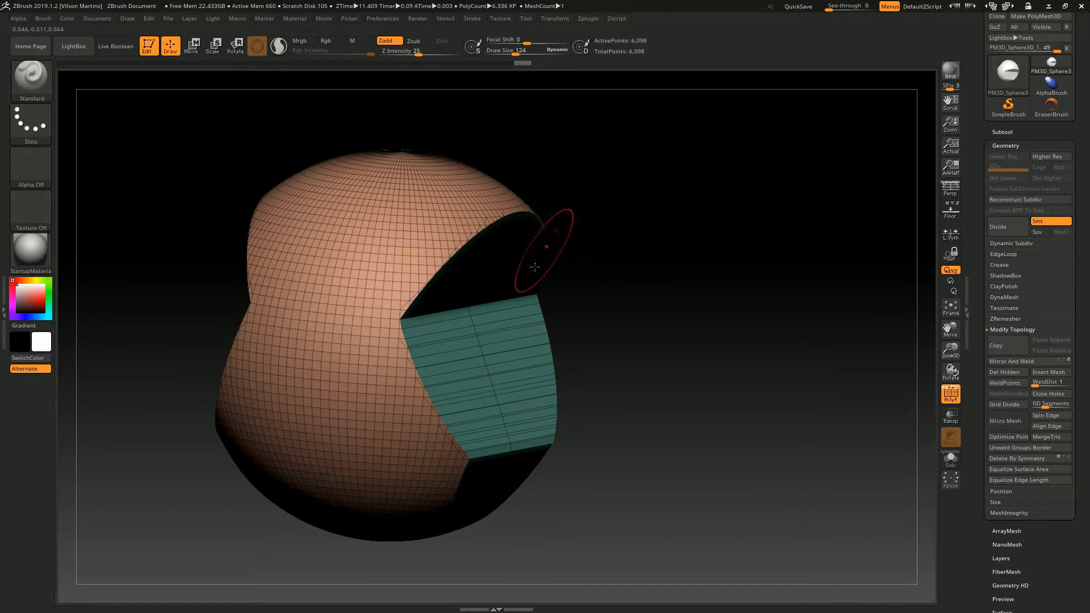
Undo the mirroring, extrusion, capping and deletion back to the full sphere with its green V-shaped side polygroups.
key("ctrl+z")
key("ctrl+z")
key("ctrl+z")
key("ctrl+z")
key("ctrl+z")
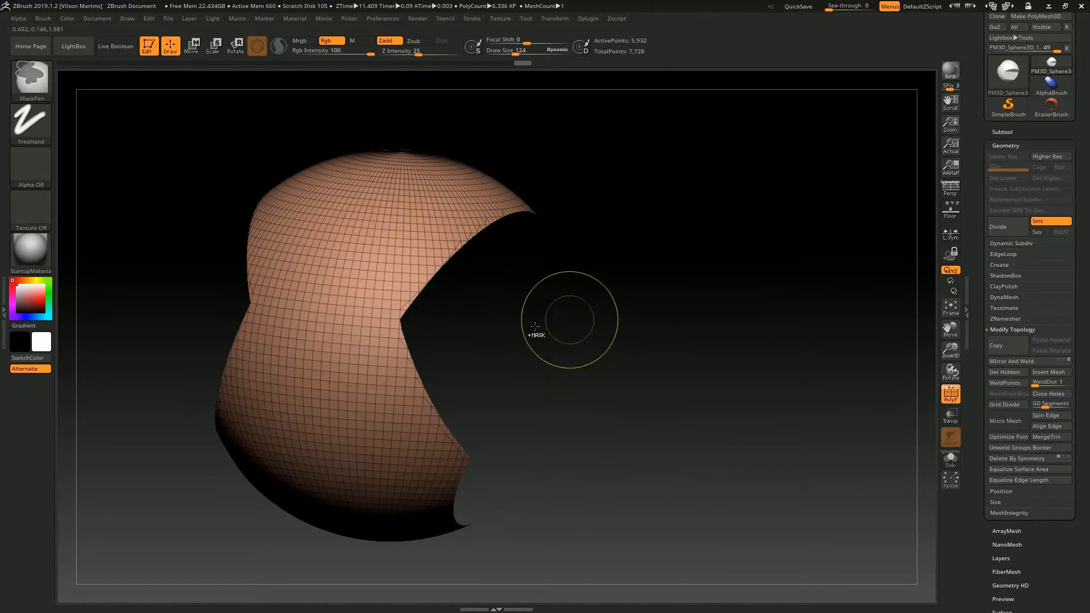
key("ctrl+z")
key("ctrl+z")
key("ctrl+z")
key("ctrl+z")
key("ctrl+z")
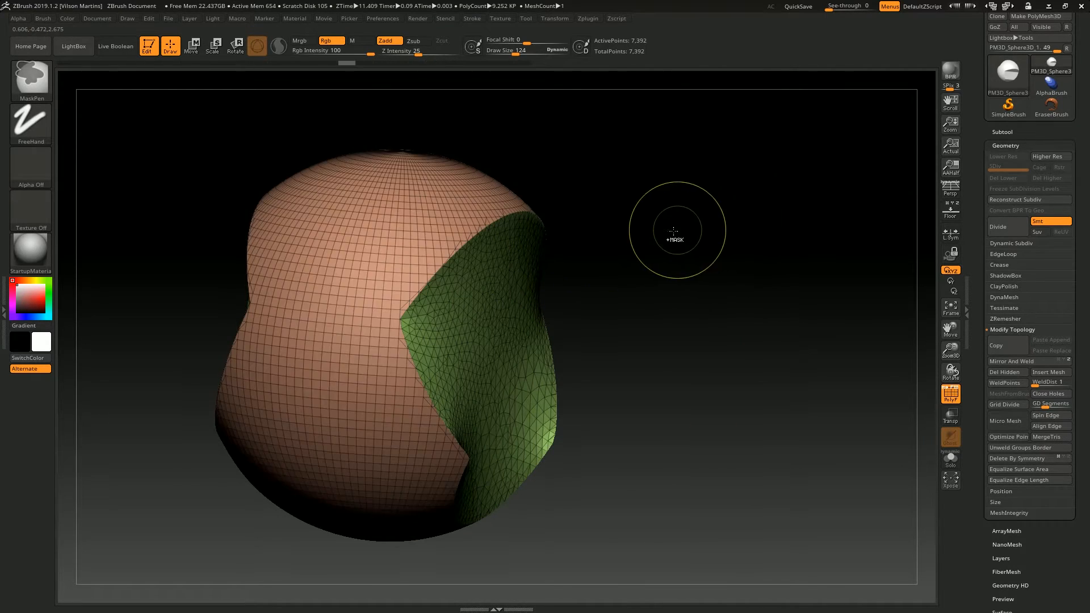
key("ctrl+z")
key("ctrl+z")
key("ctrl+z")
key("ctrl+z")
key("ctrl+z")
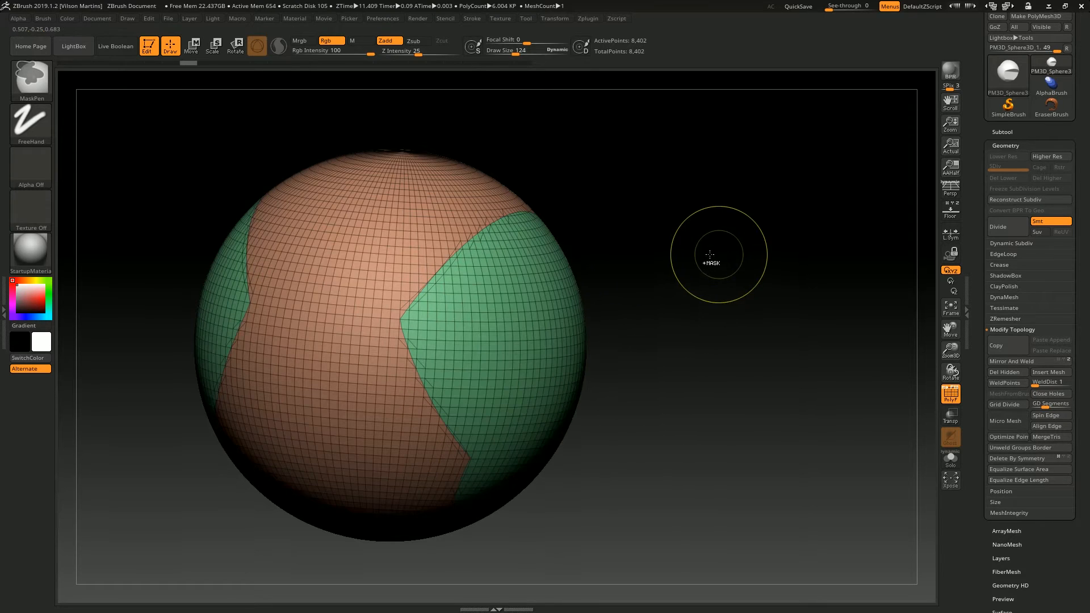
key("ctrl+z")
key("ctrl+z")
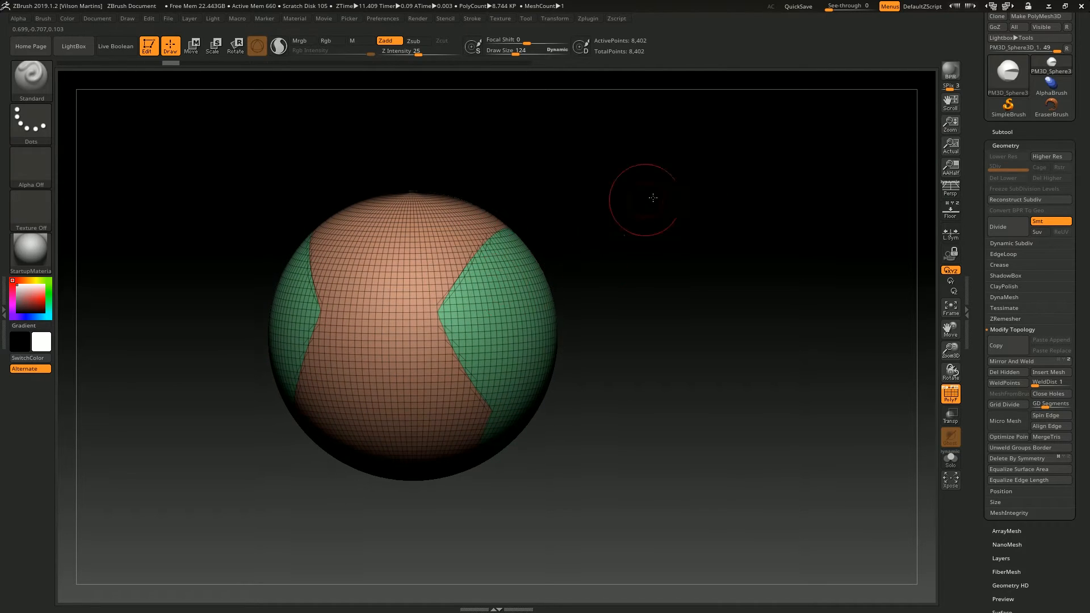
key("ctrl+z")
key("ctrl+z")
Split the sphere into separate subtools by polygroup with Groups Split.
left_click(1014, 132)
left_click(1010, 470)
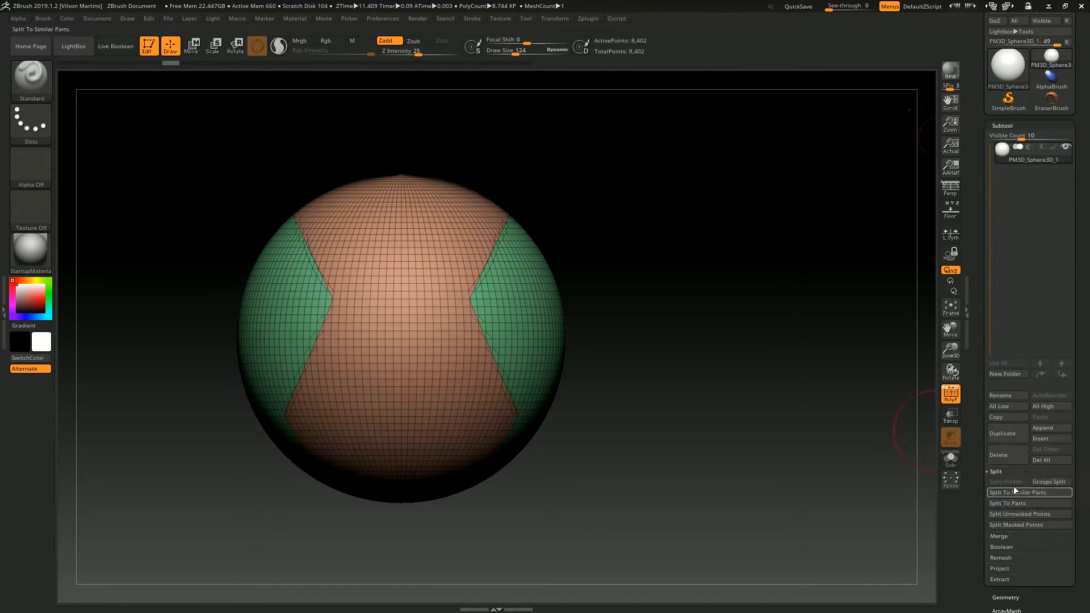
left_click(1049, 482)
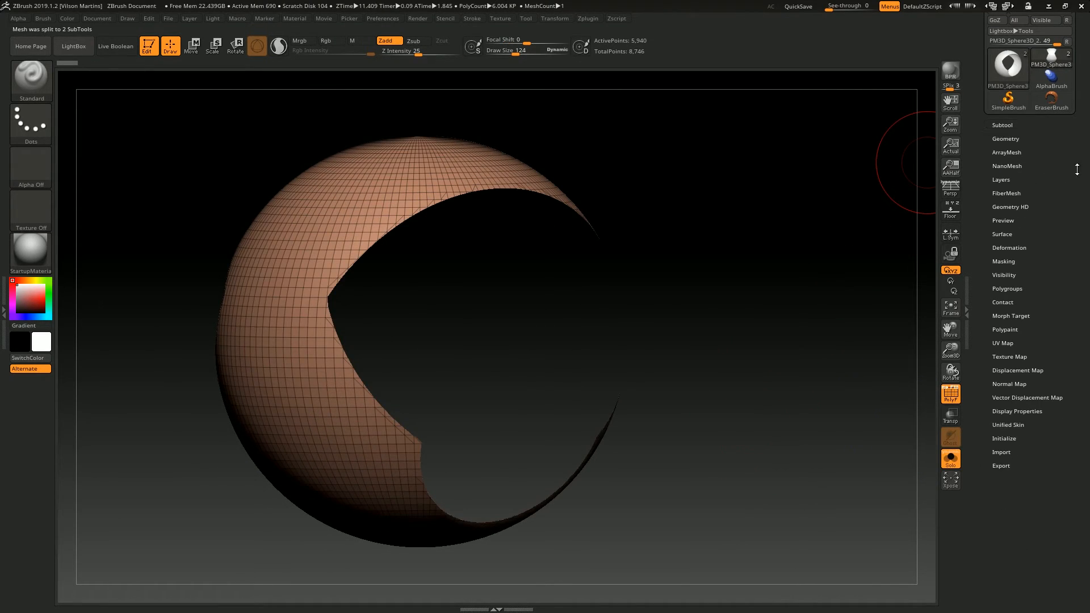
Cap the openings of the sphere body with Close Holes.
left_click(1039, 141)
left_click_drag(970, 296, 970, 275)
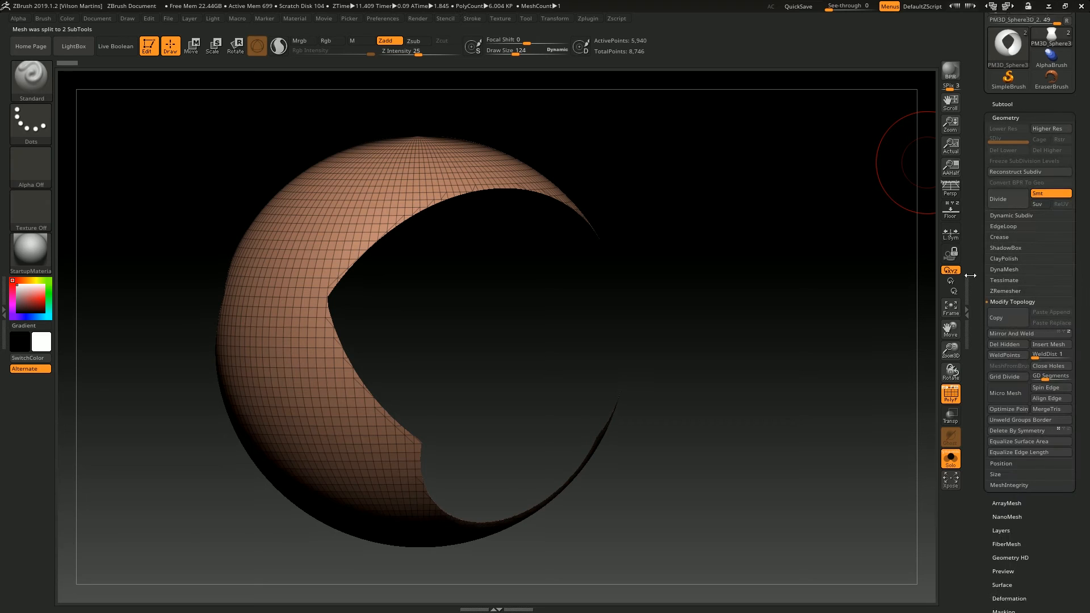
left_click_drag(1083, 288, 1083, 265)
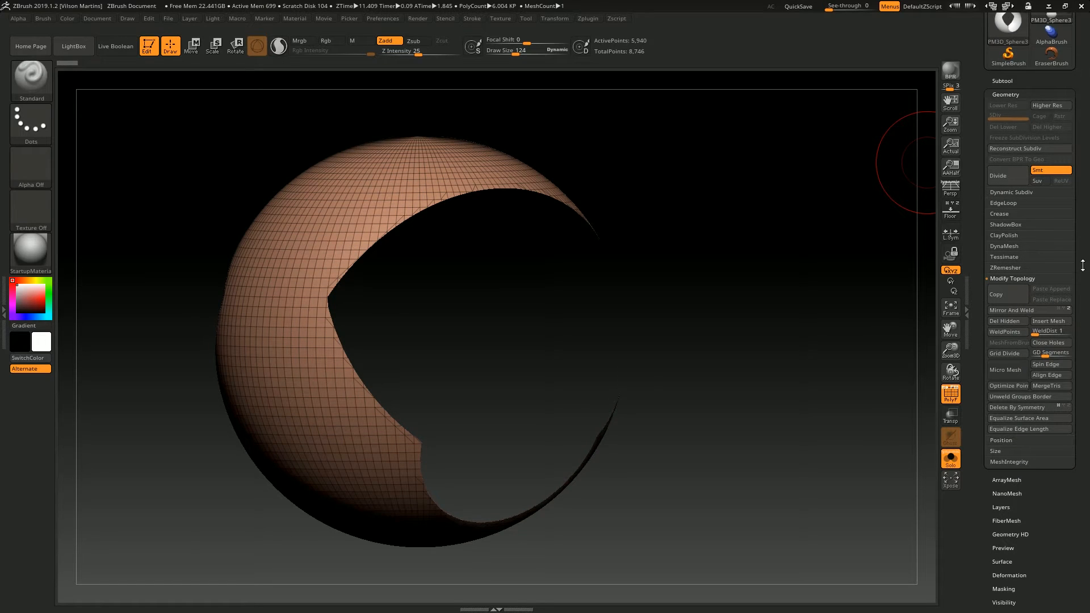
left_click(1048, 343)
Centre and reset the gizmo, and extrude the cyan cap straight through the sphere body along the Z axis.
key("w")
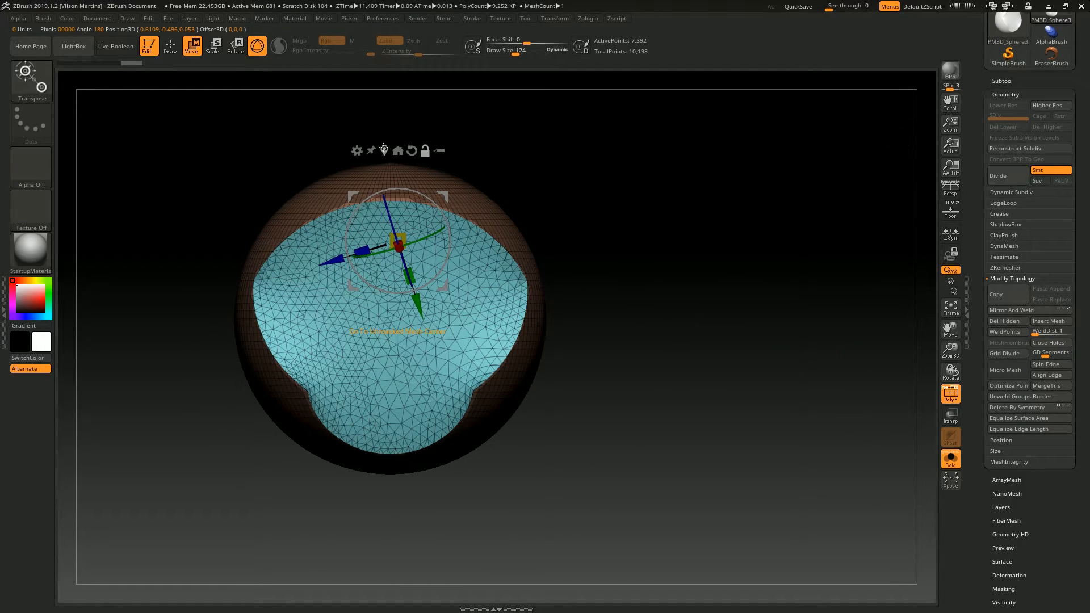
left_click(398, 151)
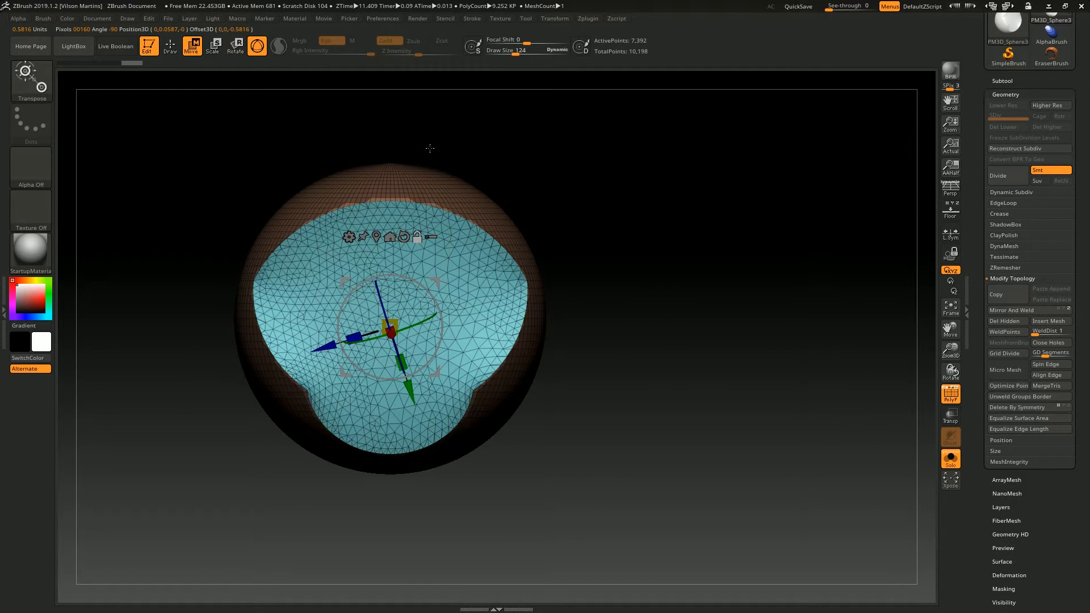
left_click(404, 235)
left_click_drag(319, 328, 803, 328, "ctrl")
key("q")
Isolate the sphere body's outer shell as its own polygroup and even out the extruded cut with Mirror And Weld.
left_click_drag(823, 170, 823, 130, "alt")
left_click_drag(852, 153, 886, 188, "ctrl")
mouse_move(915, 191)
left_mouse_down("ctrl+alt+shift")
mouse_move(823, 352)
mouse_move(658, 483)
left_mouse_up("ctrl+alt+shift")
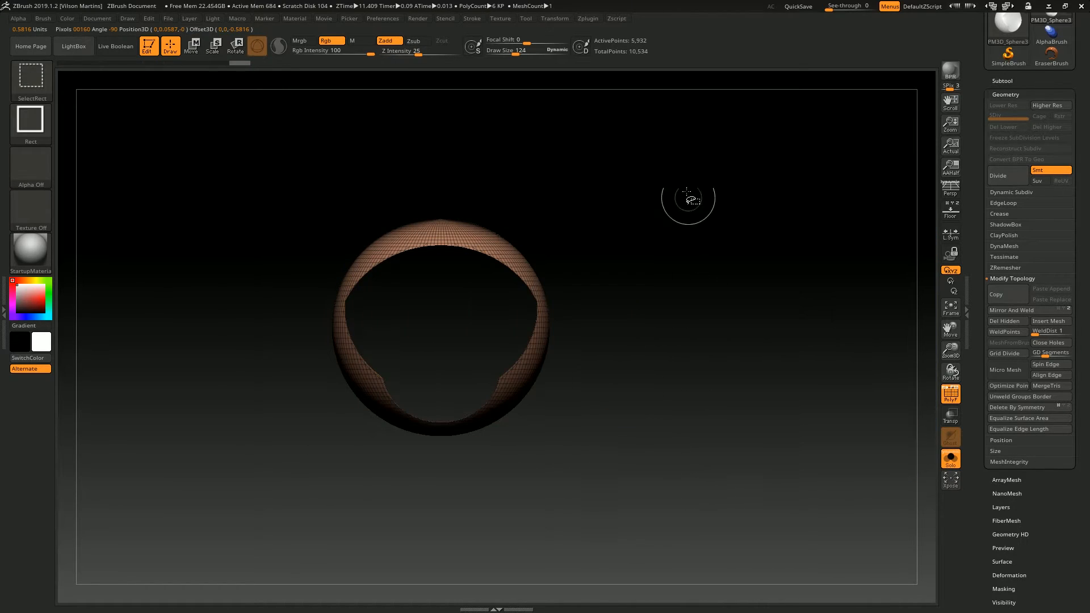
left_click(710, 187, "ctrl+shift")
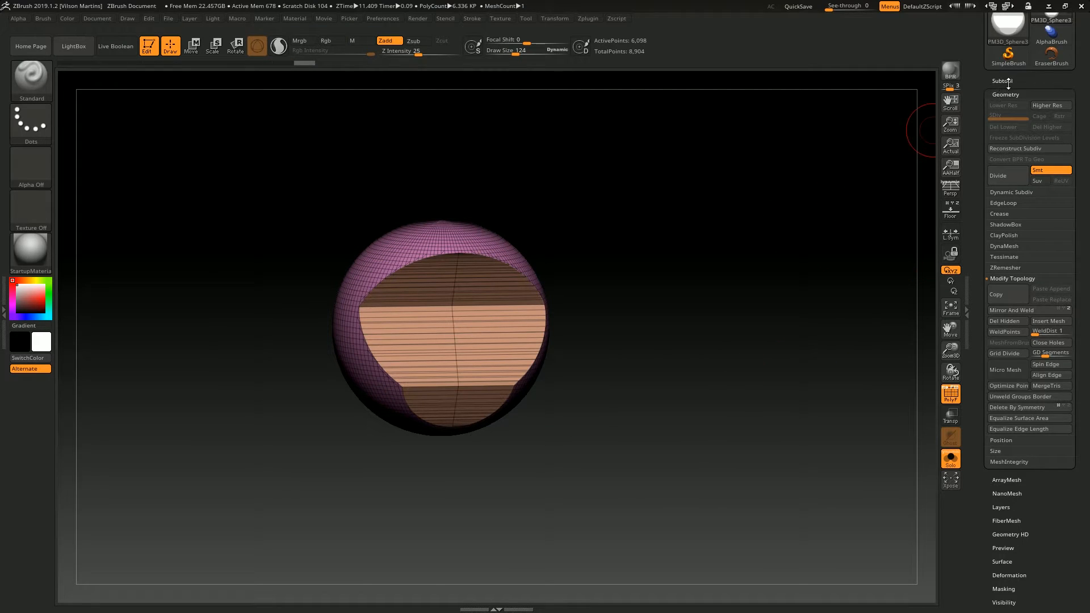
Switch to the subtool with the green side pieces and cap their open sides with Close Holes.
left_click(1007, 82)
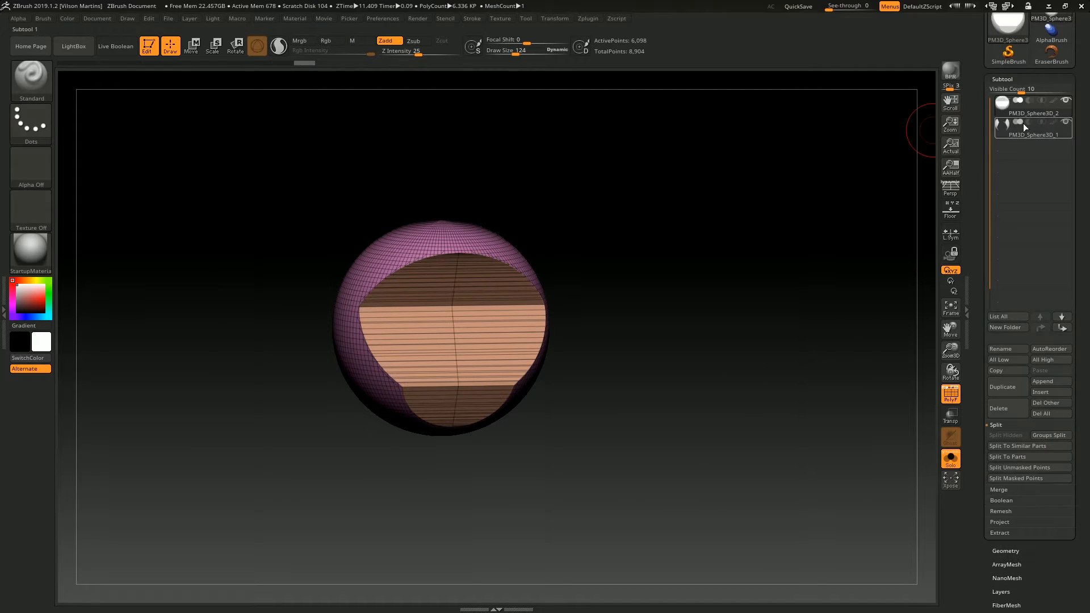
left_click(1025, 124)
left_click_drag(642, 178, 545, 256, "shift")
left_click(1003, 80)
left_click(1026, 148)
left_click(1025, 144)
left_click(1024, 91)
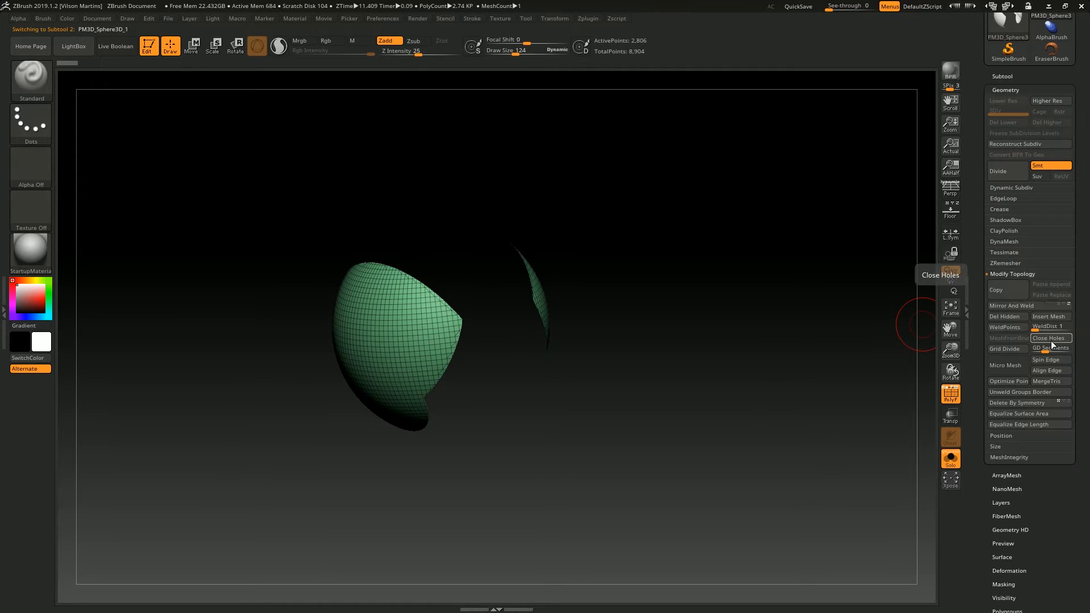
left_click(1051, 342)
Extrude the caps of the side pieces straight along the Z axis with the gizmo centred on them.
key("w")
left_click(516, 267, "ctrl")
left_click_drag(662, 265, 694, 181, "shift")
left_click(501, 177)
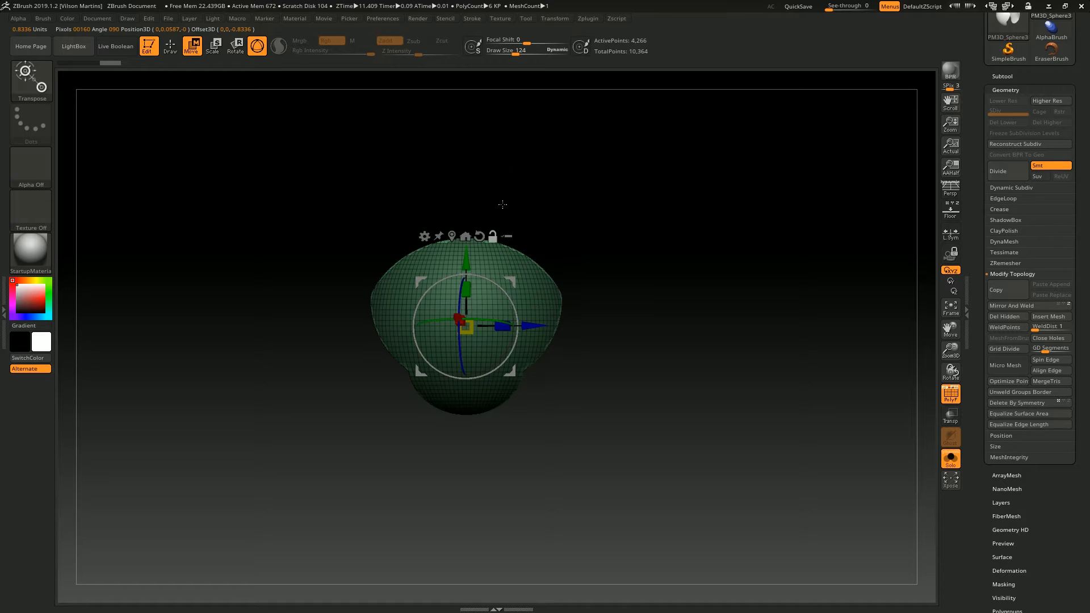
left_click_drag(542, 321, 242, 322, "ctrl")
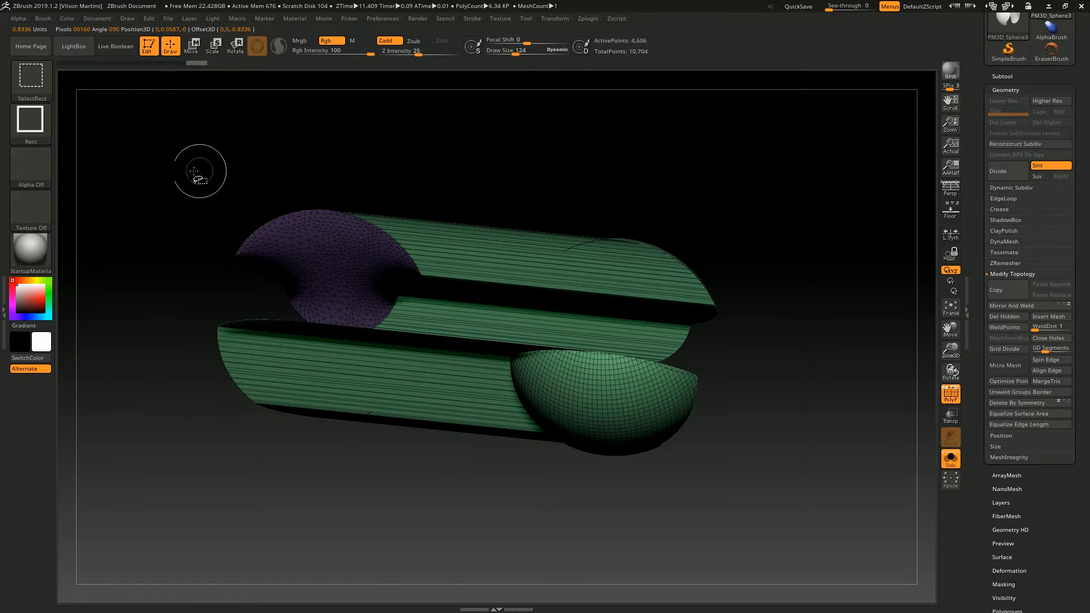
Group the side pieces' outer shells as one polygroup and even out the pieces with Mirror And Weld.
left_click_drag(186, 170, 454, 484, "ctrl+alt+shift")
key("ctrl+w")
key("ctrl+w")
left_click(796, 236, "ctrl+shift")
left_click(1031, 308)
left_click_drag(777, 184, 772, 193)
mouse_move(840, 226)
left_mouse_down()
mouse_move(817, 222)
mouse_move(679, 289)
mouse_move(672, 254)
left_mouse_up()
Show both subtools and move the side pieces up above the sphere body to view the separated solid parts.
key("shift+s")
key("w")
left_click_drag(550, 262, 551, 73)
mouse_move(715, 204)
left_mouse_down()
mouse_move(820, 219)
mouse_move(737, 229)
mouse_move(648, 327)
left_mouse_up()
key("q")
left_click_drag(432, 511, 514, 270)
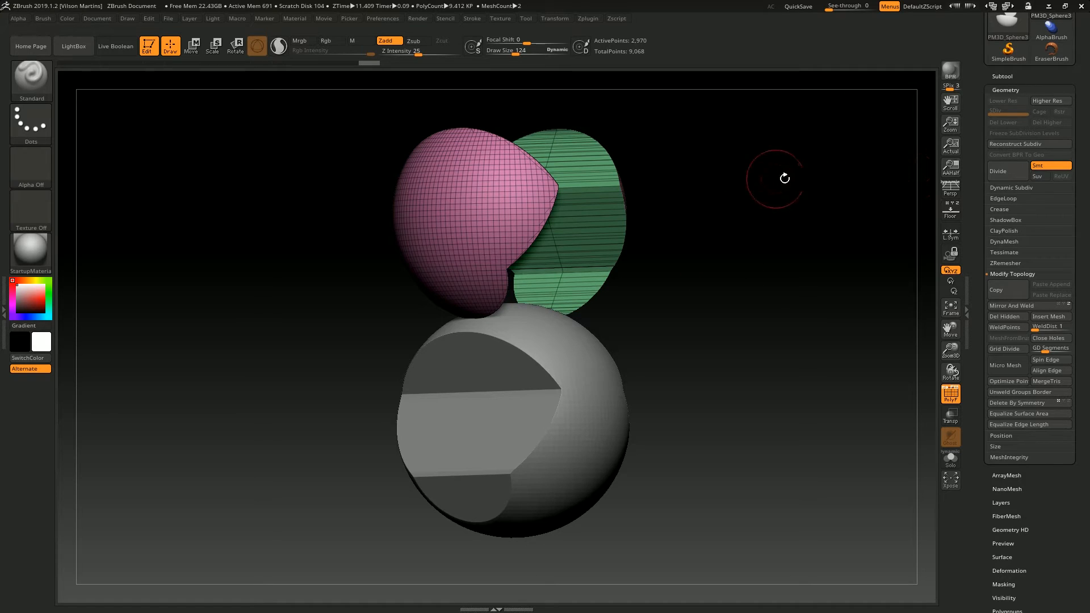
Undo the side pieces' move back to their place in the sphere.
key("ctrl+z")
key("ctrl+z")
key("ctrl+z")
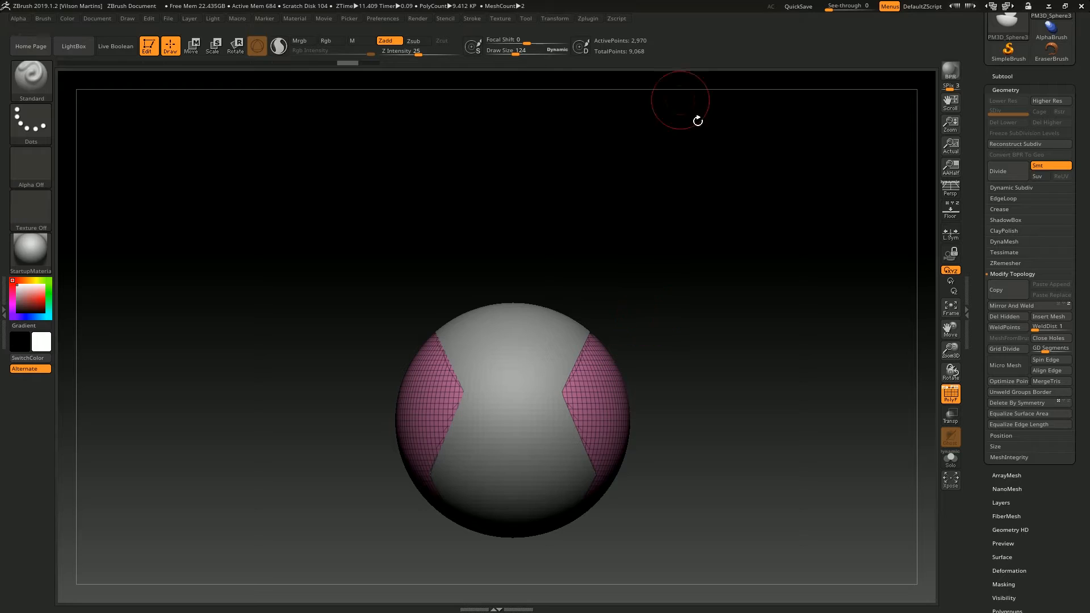
left_click(46, 91, "ctrl+shift")
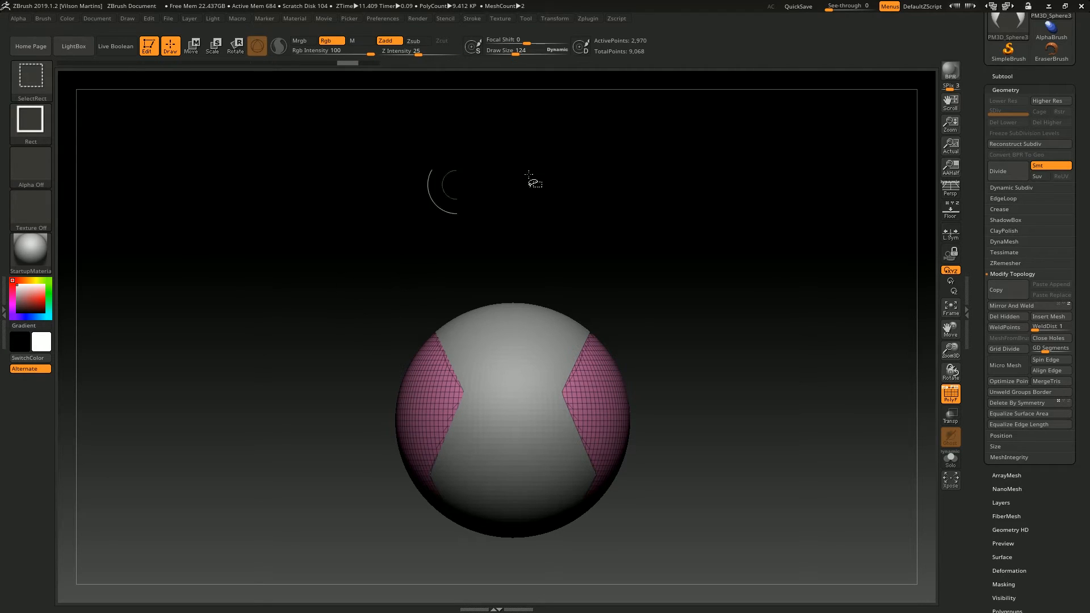
left_click(1010, 76)
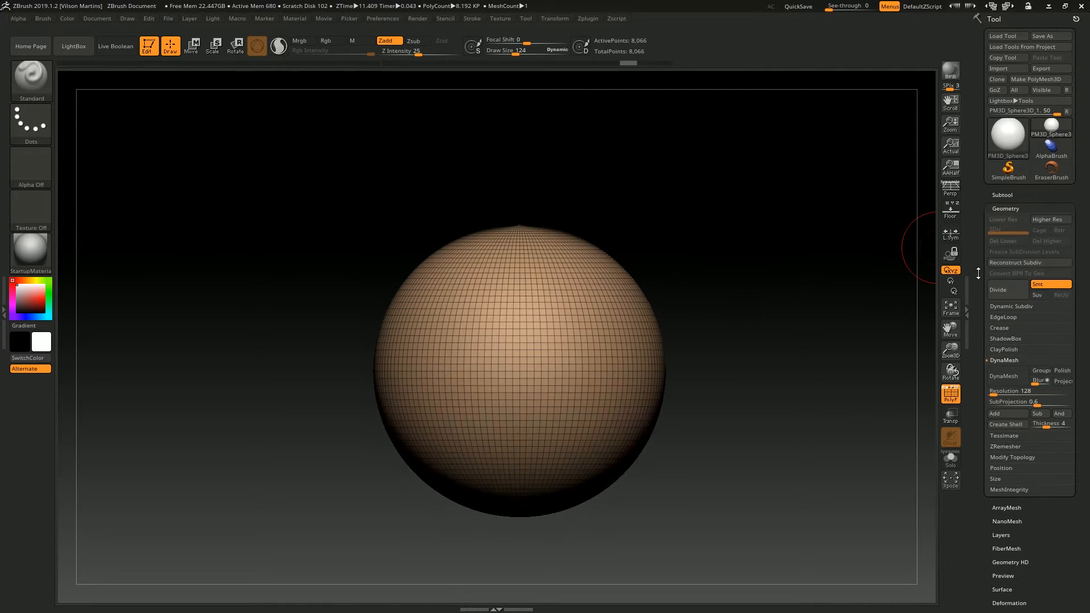
Slice the full sphere diagonally across its upper half with SliceCurve and apply DynaMesh with Groups enabled.
mouse_move(900, 305)
right_mouse_down("ctrl")
mouse_move(810, 276)
mouse_move(803, 261)
right_mouse_up("ctrl")
mouse_move(280, 354)
left_mouse_down("ctrl+shift")
mouse_move(781, 247)
mouse_move(830, 207)
left_mouse_up("ctrl+shift")
left_click_drag(929, 319, 965, 336)
left_click(1036, 370)
left_click(1004, 376)
key("shift")
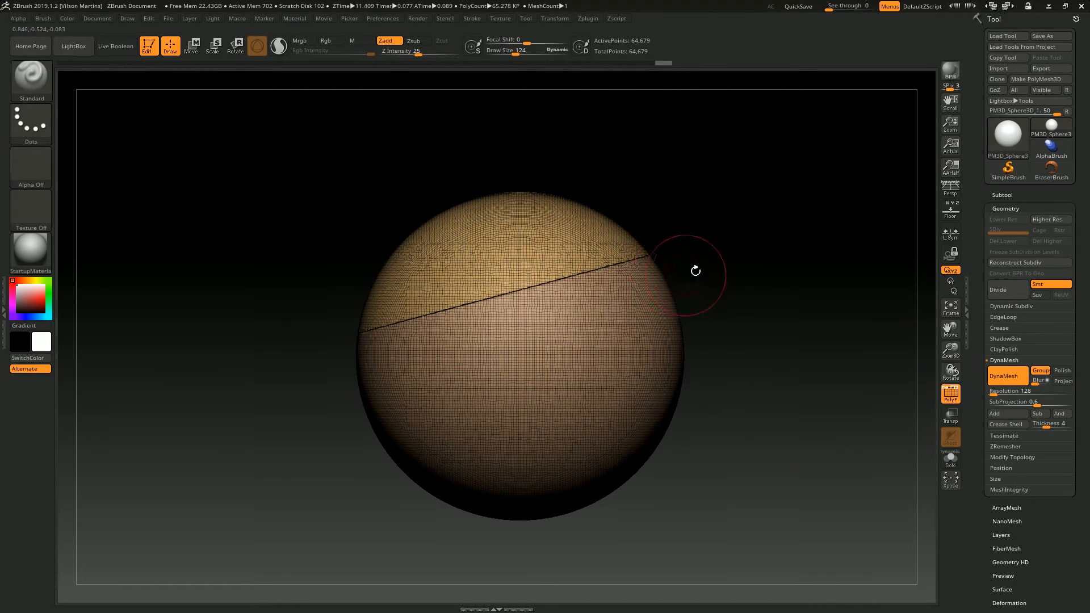
Slice the upper polygroup with a second diagonal SliceCurve cut and apply DynaMesh again.
key("ctrl+shift")
left_click_drag(549, 303, 551, 304, "ctrl+shift")
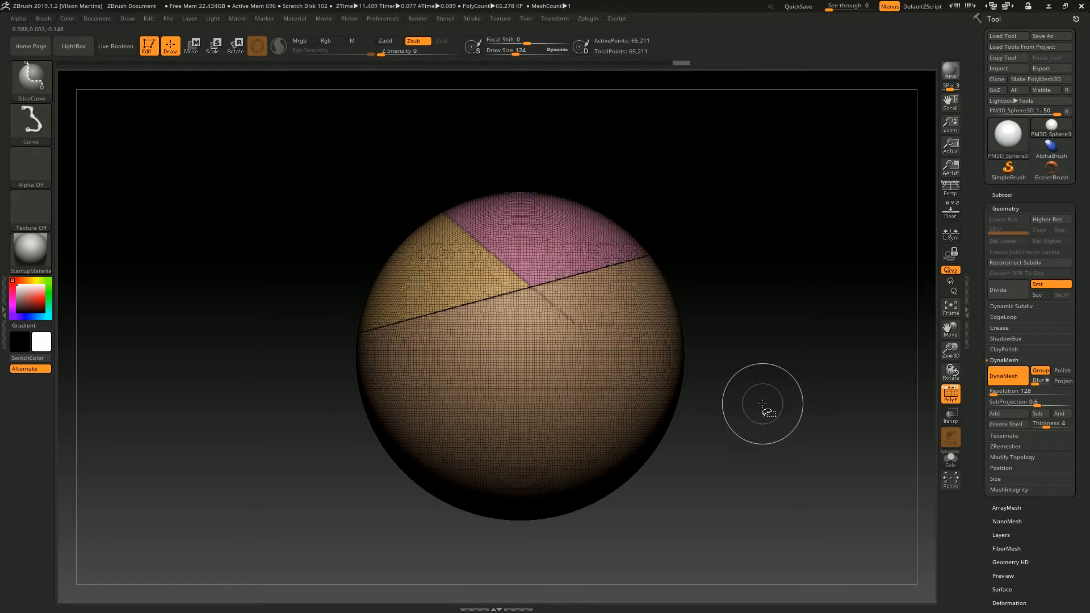
left_click_drag(767, 414, 894, 339)
left_click(1014, 378)
left_click(1014, 378)
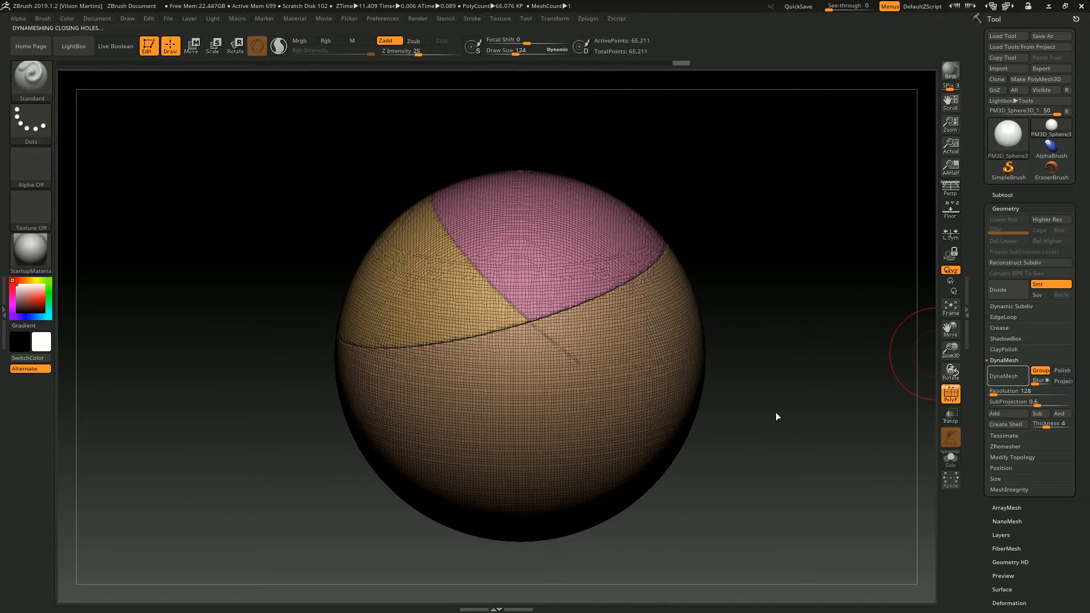
mouse_move(790, 247)
left_mouse_down()
mouse_move(749, 223)
mouse_move(551, 256)
mouse_move(876, 234)
left_mouse_up()
left_click_drag(706, 188, 682, 204, "alt")
Slice the orange upper polygroup in two with another diagonal SliceCurve cut and update the DynaMesh.
key("ctrl+shift")
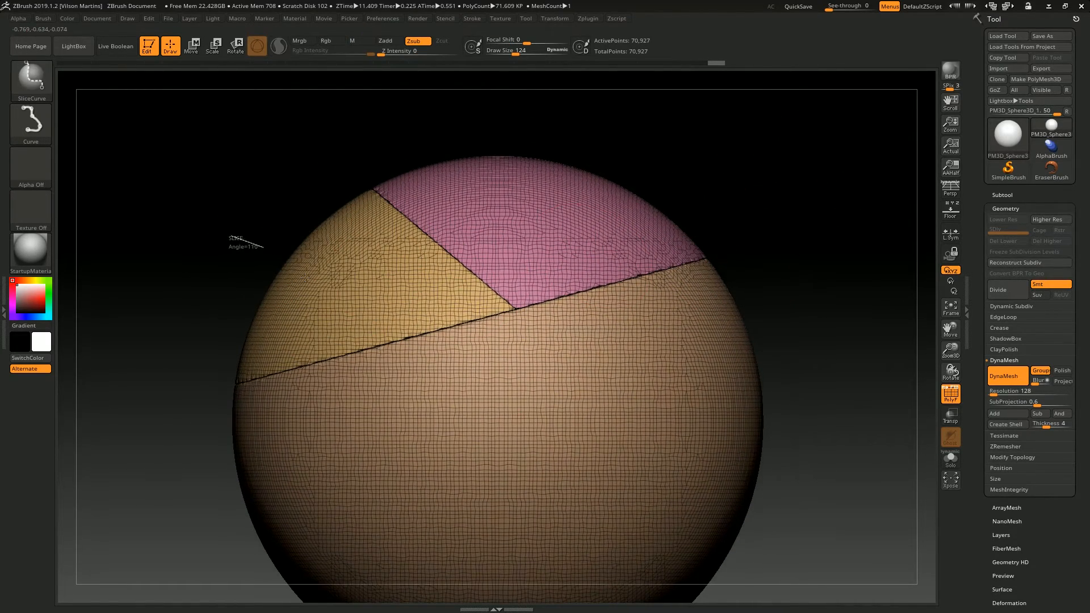
left_click_drag(280, 257, 591, 443, "ctrl+shift")
right_click_drag(502, 396, 312, 219, "alt")
right_click_drag(528, 263, 488, 292)
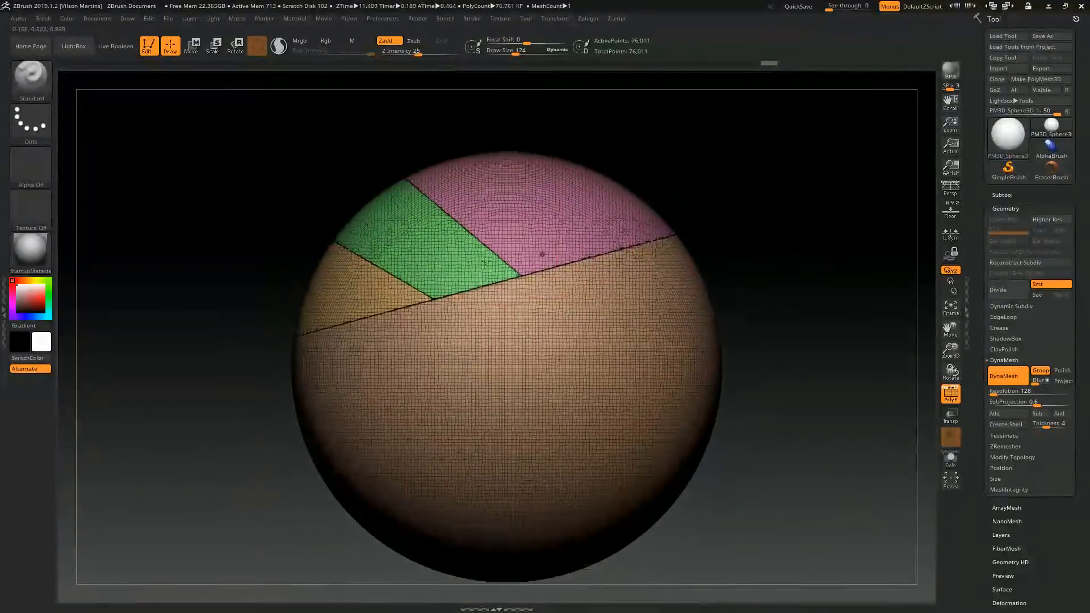
left_click_drag(754, 178, 263, 150)
Slice a circular polygroup into the middle of the sphere with SliceCirc and update the DynaMesh.
left_click(31, 79, "ctrl+shift")
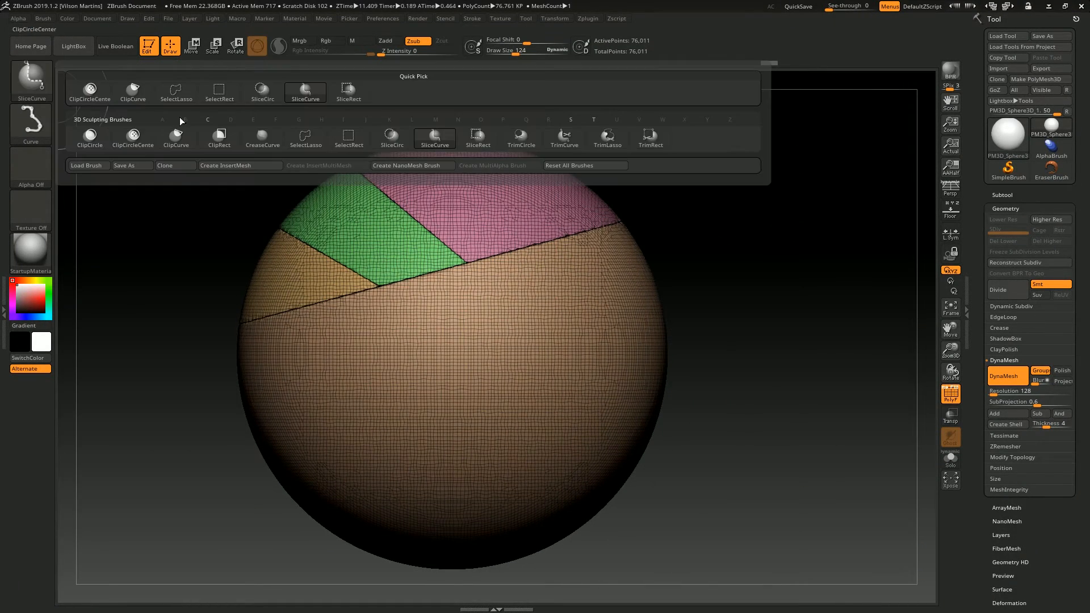
left_click(389, 145)
mouse_move(445, 330)
left_mouse_down("ctrl+shift")
mouse_move(585, 419)
mouse_move(546, 416)
mouse_move(544, 427)
left_mouse_up("ctrl+shift")
mouse_move(770, 314)
left_mouse_down()
mouse_move(686, 272)
mouse_move(708, 214)
mouse_move(762, 206)
mouse_move(542, 312)
left_mouse_up()
left_click_drag(724, 231, 488, 298)
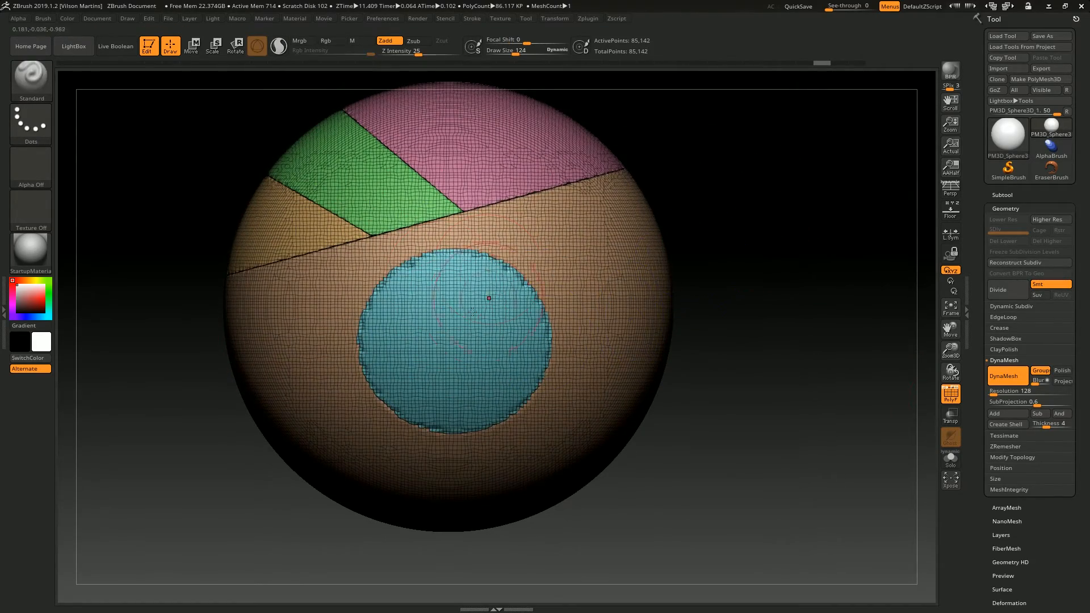
Undo the last DynaMesh update and examine the circular slice from the front and both sides.
key("ctrl+z")
key("ctrl+z")
left_click_drag(691, 329, 696, 280, "shift")
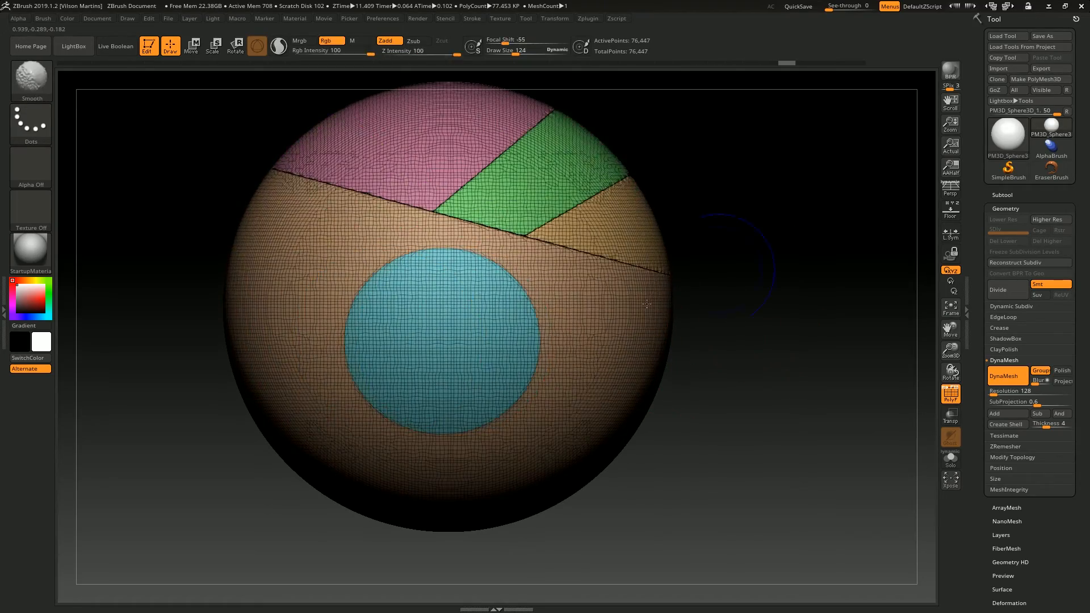
left_click_drag(682, 417, 829, 334, "shift")
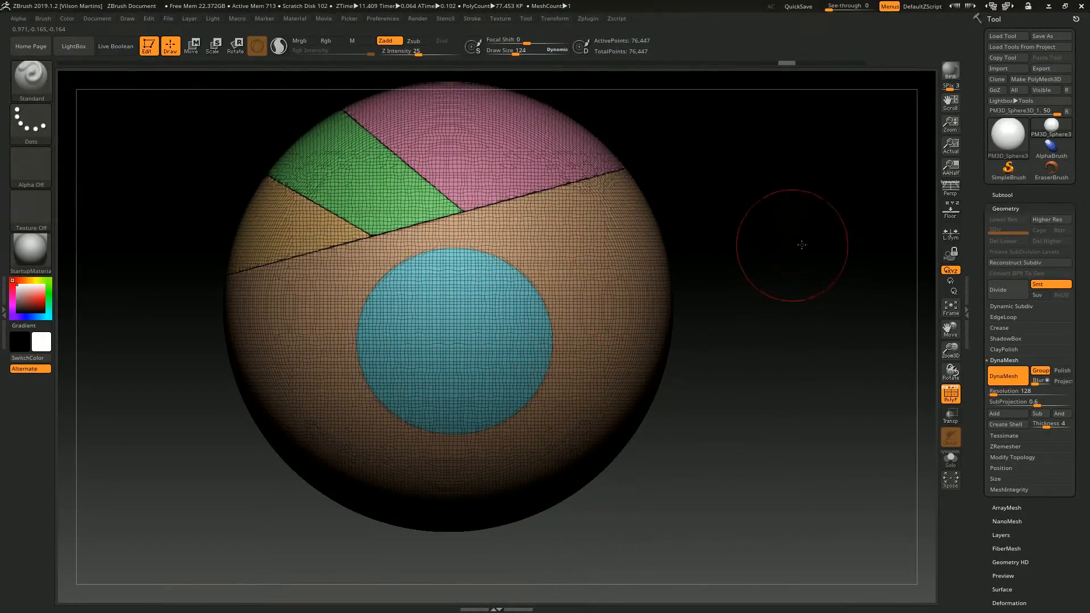
left_click_drag(799, 244, 595, 324)
left_click_drag(812, 231, 372, 299)
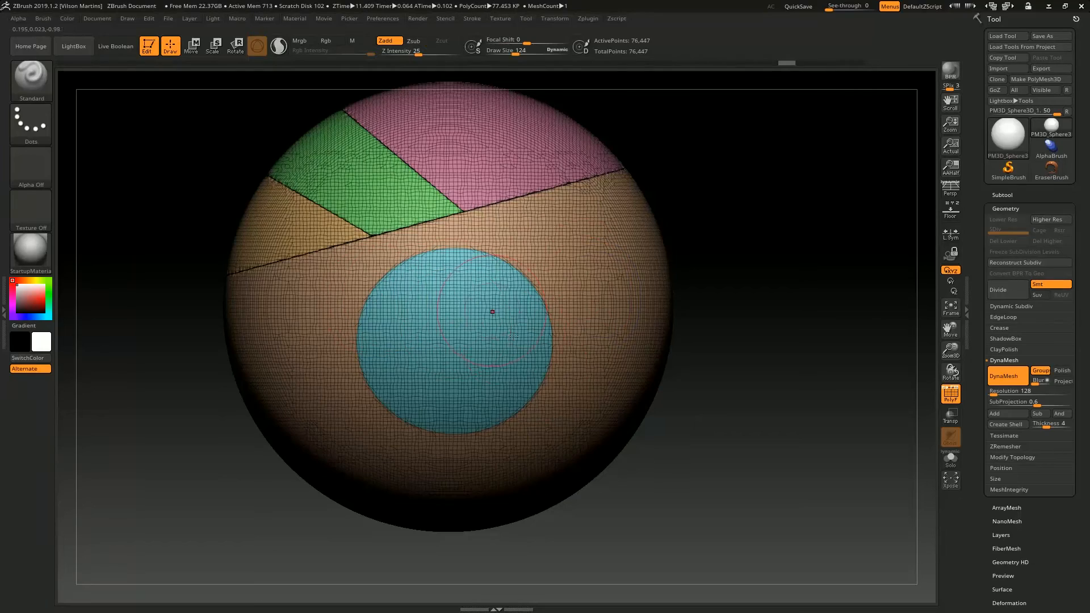
left_click_drag(781, 193, 706, 506)
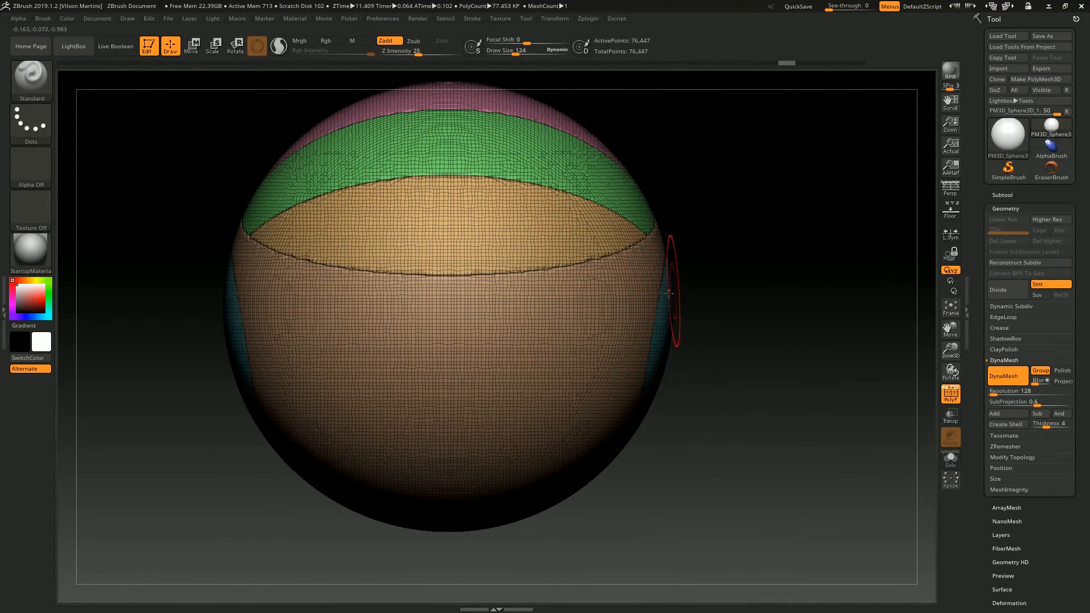
left_click_drag(814, 306, 569, 259)
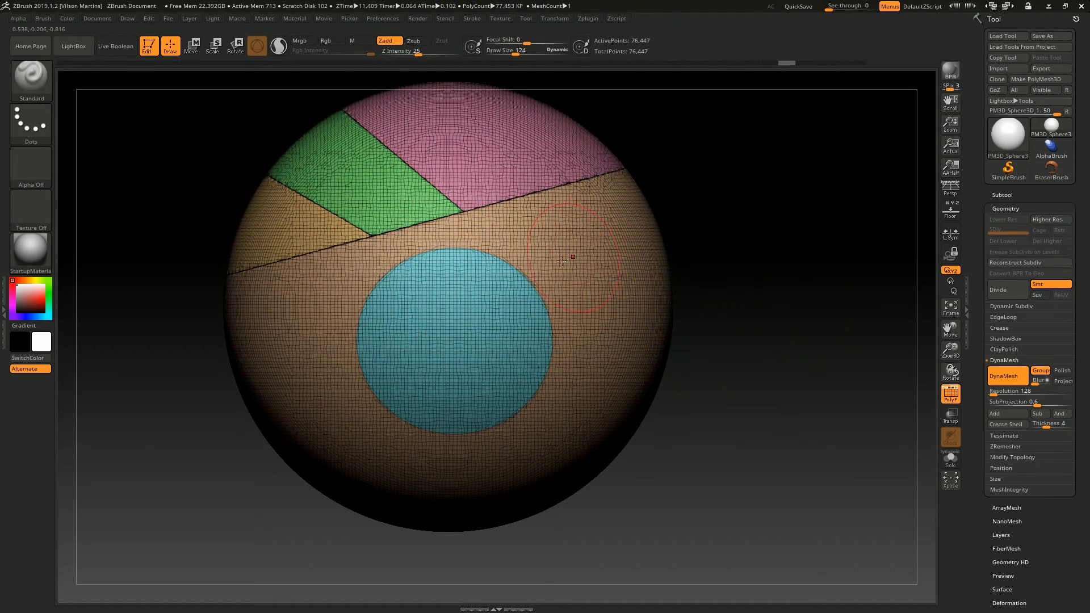
Update the DynaMesh and move the circular piece out sideways from the sphere.
left_click_drag(775, 258, 774, 285, "ctrl")
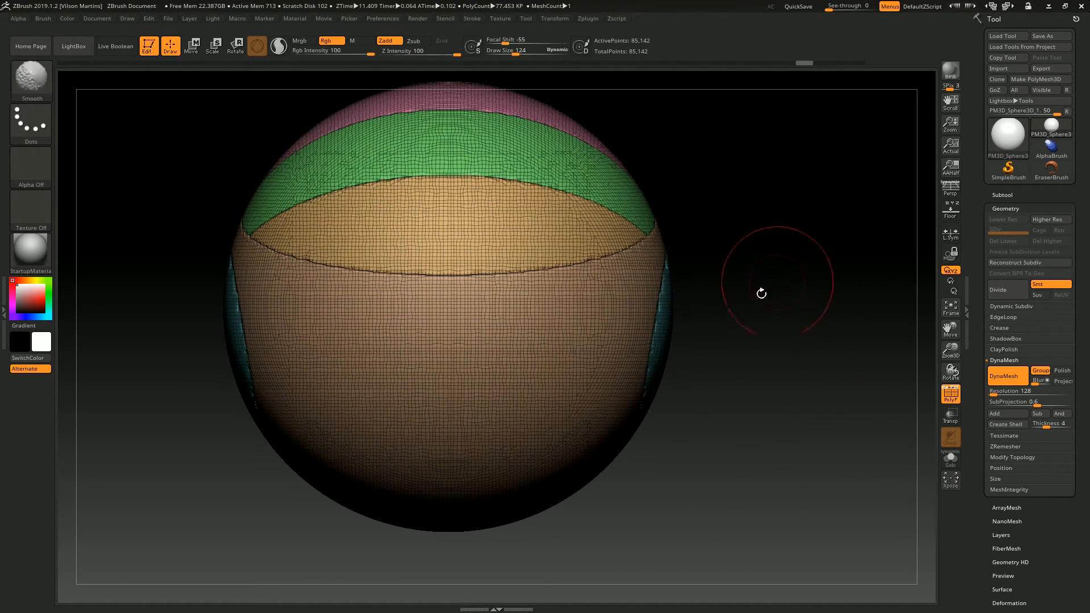
key("w")
left_click(662, 339, "ctrl")
left_click_drag(602, 329, 709, 339)
left_click_drag(823, 318, 666, 320)
key("q")
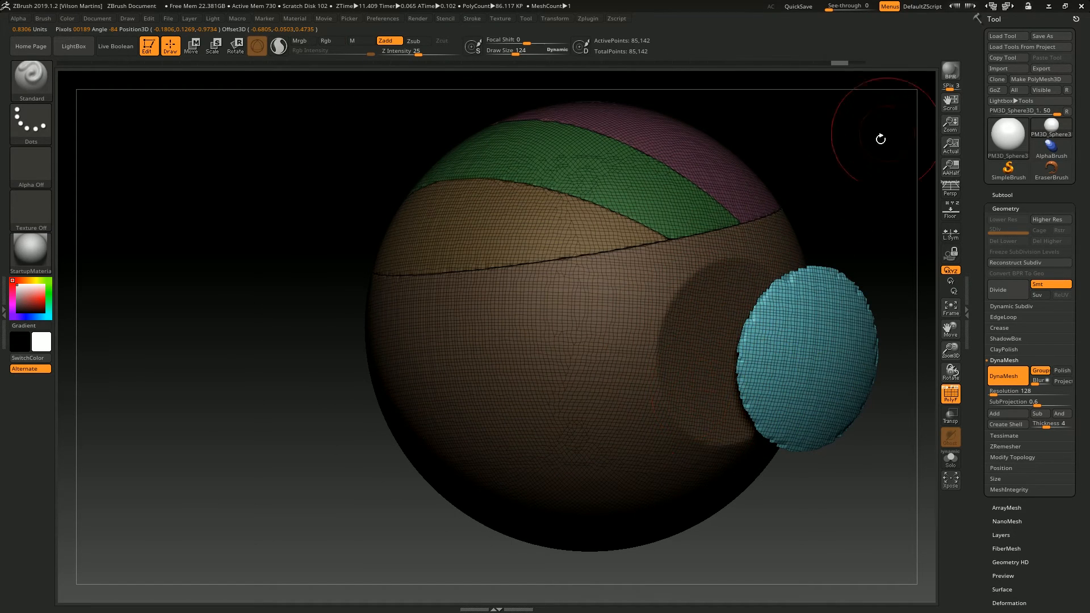
left_click_drag(888, 133, 876, 153)
Undo the circular piece's move, its DynaMesh update and the circular slice.
key("ctrl+z")
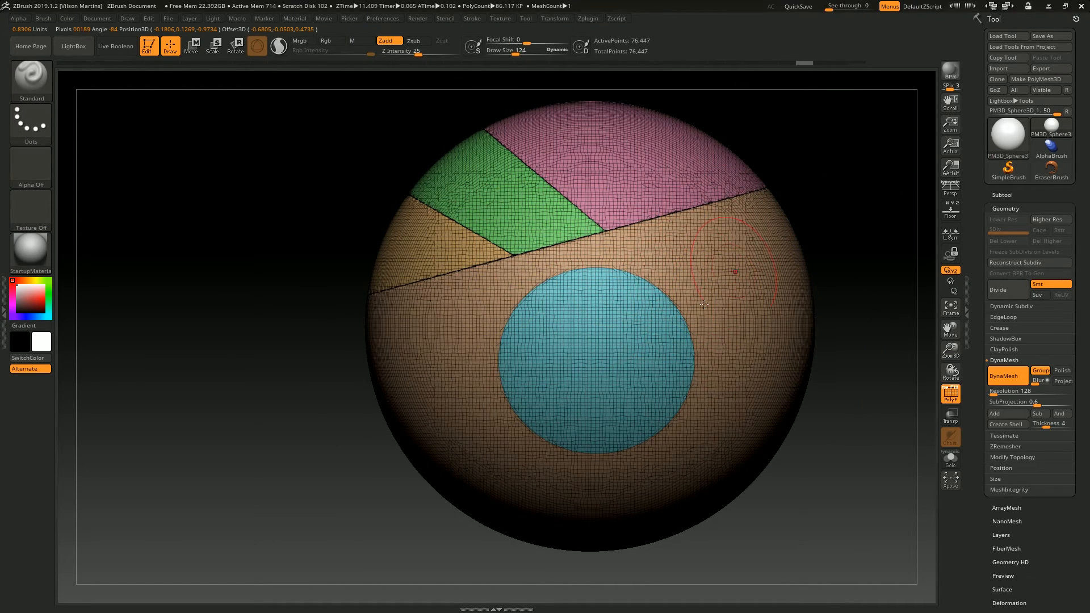
left_click_drag(347, 409, 210, 398)
left_click_drag(890, 150, 786, 90)
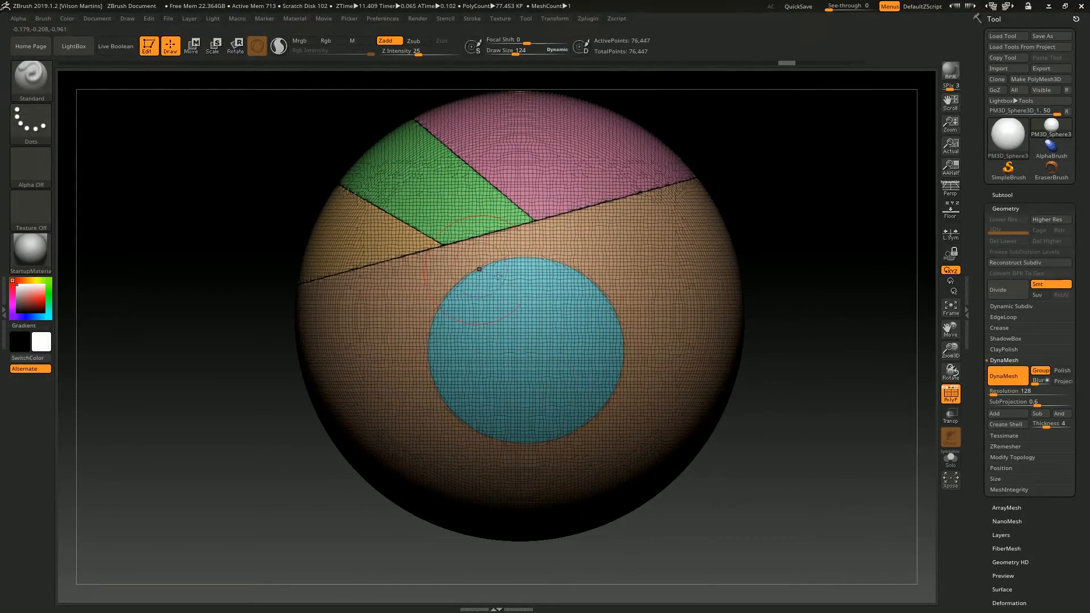
key("ctrl+z")
Slice a horizontal band around the middle of the sphere with SliceRect and update the DynaMesh.
mouse_move(265, 335)
left_mouse_down("ctrl+shift")
mouse_move(557, 397)
mouse_move(818, 430)
mouse_move(787, 378)
left_mouse_up("ctrl+shift")
left_click_drag(827, 324, 511, 342)
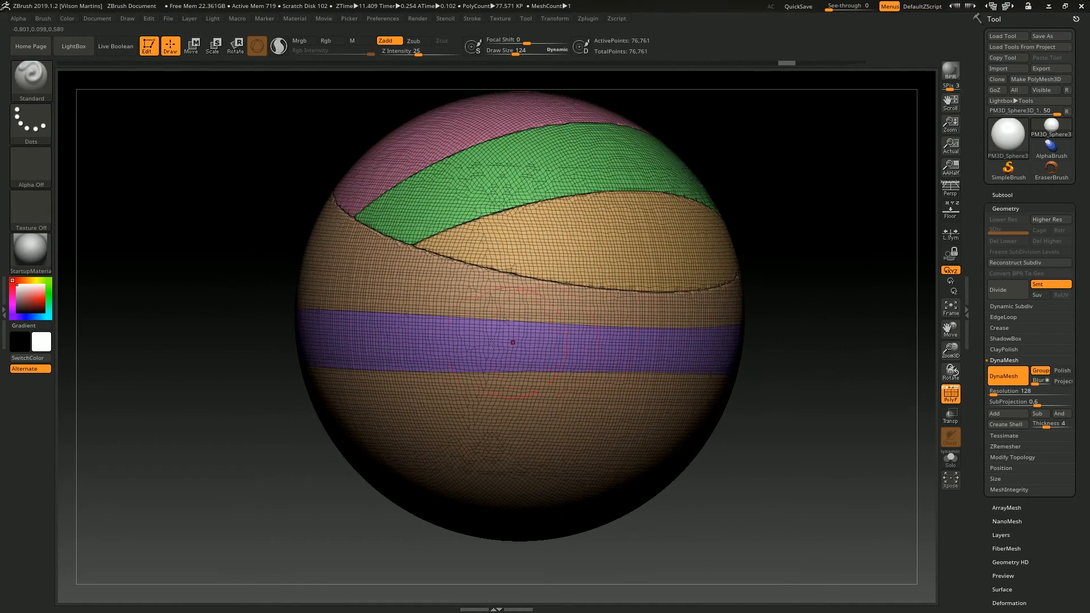
left_click_drag(827, 350, 575, 345)
left_click_drag(836, 384, 761, 364, "shift")
left_click_drag(755, 188, 695, 350, "ctrl")
mouse_move(799, 125)
left_mouse_down()
mouse_move(847, 134)
mouse_move(832, 267)
left_mouse_up()
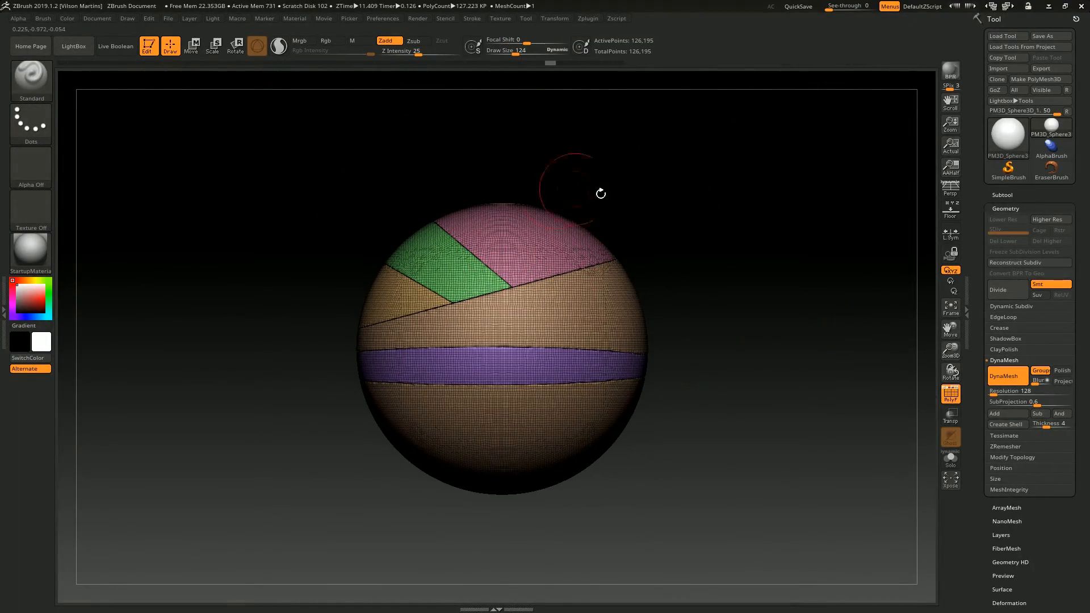
Slice a rectangle over the lower side of the sphere across the purple band with SliceRect and update the DynaMesh.
left_click(35, 83, "ctrl+shift")
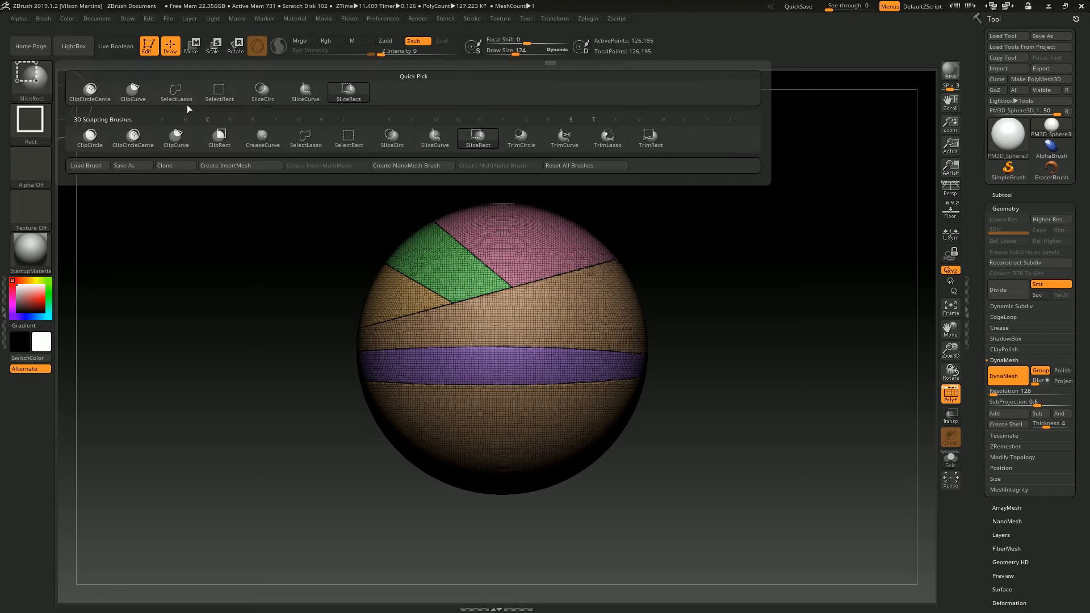
mouse_move(770, 227)
left_mouse_down("ctrl+shift")
mouse_move(579, 392)
mouse_move(529, 466)
mouse_move(522, 448)
left_mouse_up("ctrl+shift")
mouse_move(724, 349)
left_mouse_down("alt")
mouse_move(700, 317)
mouse_move(795, 271)
left_mouse_up("alt")
mouse_move(818, 265)
left_mouse_down()
mouse_move(791, 254)
mouse_move(733, 257)
left_mouse_up()
left_click_drag(761, 301, 955, 361, "shift")
left_click(1006, 376)
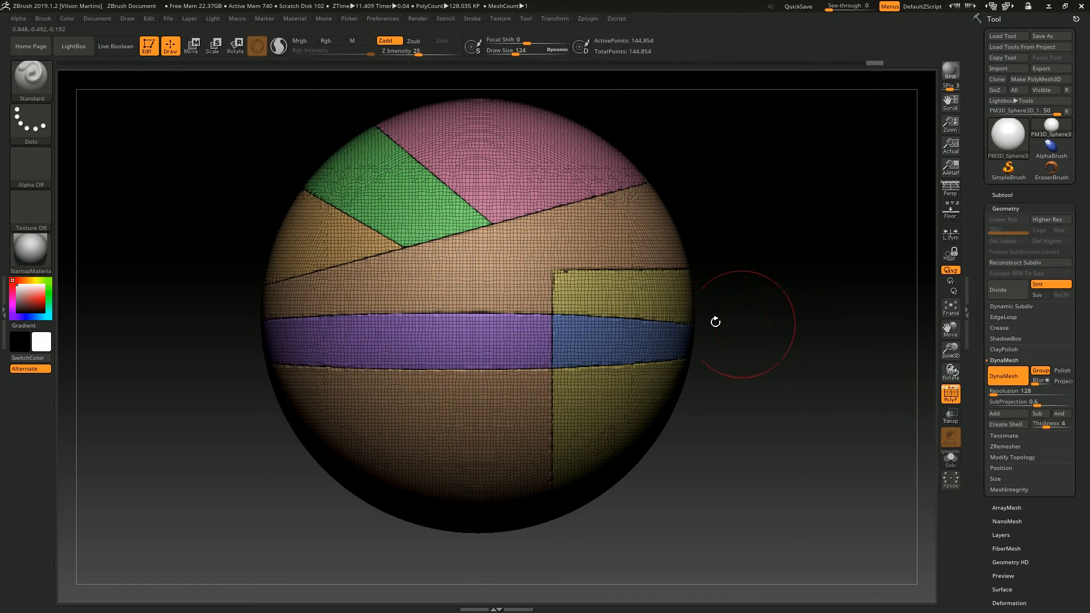
Move the yellow piece above the blue band out sideways from the sphere and view the cut with and without polyframe.
key("w")
mouse_move(674, 322)
left_mouse_down()
mouse_move(691, 409)
mouse_move(835, 366)
left_mouse_up()
key("q")
left_click_drag(686, 180, 559, 163)
left_click_drag(750, 165, 799, 211)
key("shift+f")
key("shift+f")
left_click_drag(738, 227, 780, 260)
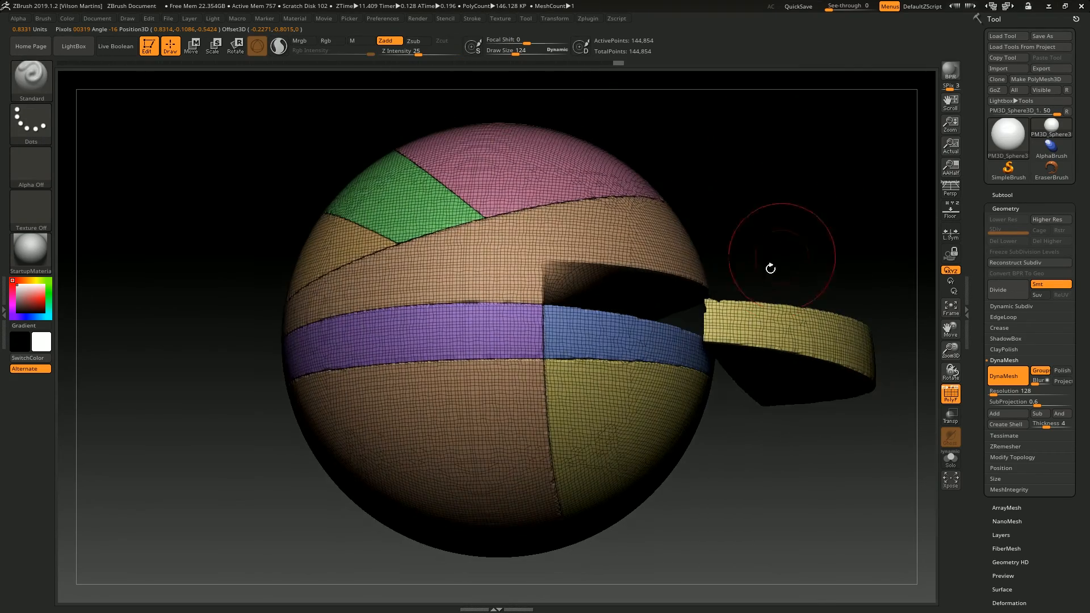
Undo the yellow piece's sideways move and the DynaMesh update that separated it.
mouse_move(731, 218)
left_mouse_down()
mouse_move(737, 146)
mouse_move(745, 205)
left_mouse_up()
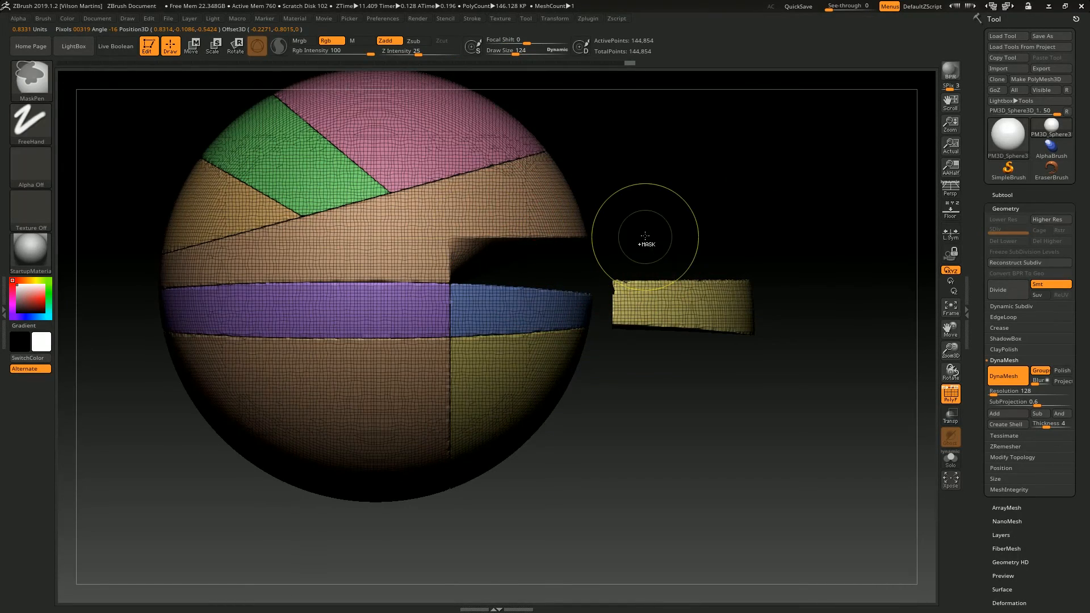
key("ctrl+z")
key("ctrl+z")
key("ctrl+z")
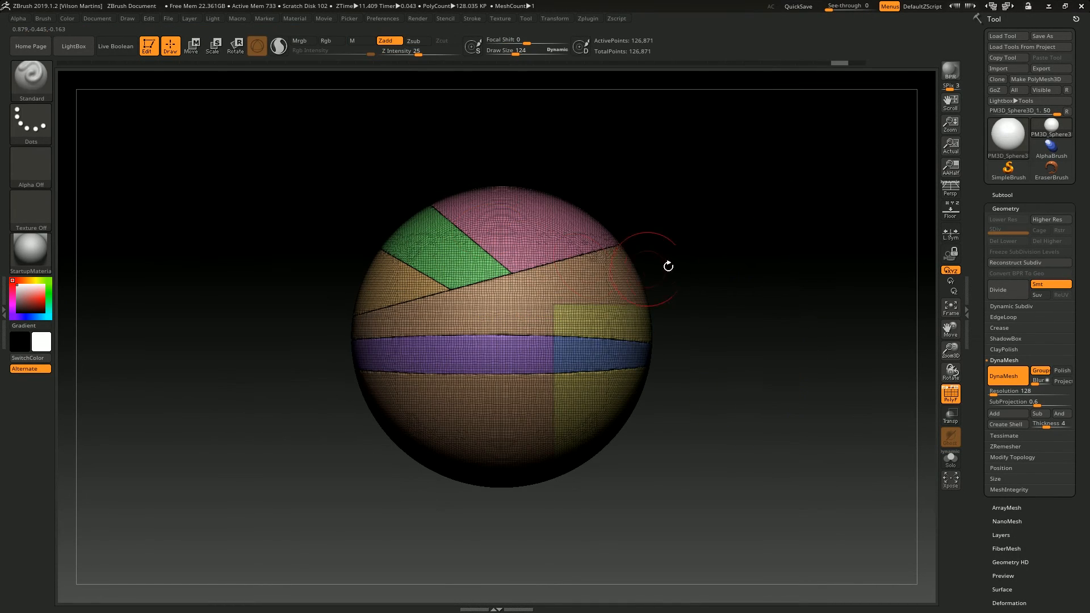
Slice a diagonal strip off the orange area just below the green and pink regions with SliceCurve and update the DynaMesh.
left_click(31, 79, "ctrl+shift")
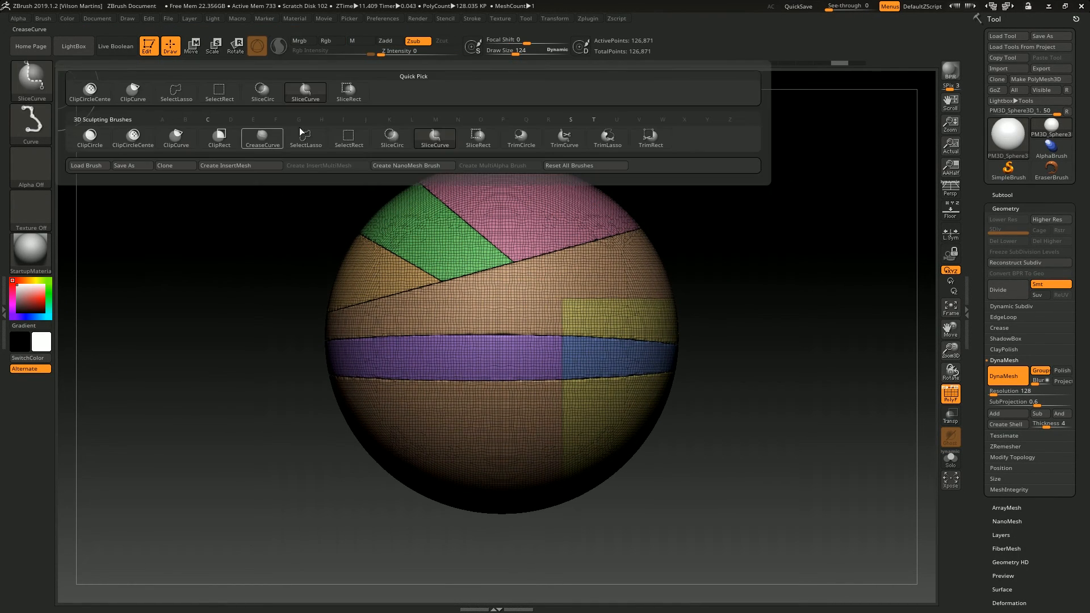
right_click_drag(751, 214, 765, 254, "ctrl")
right_click_drag(438, 260, 341, 248, "alt")
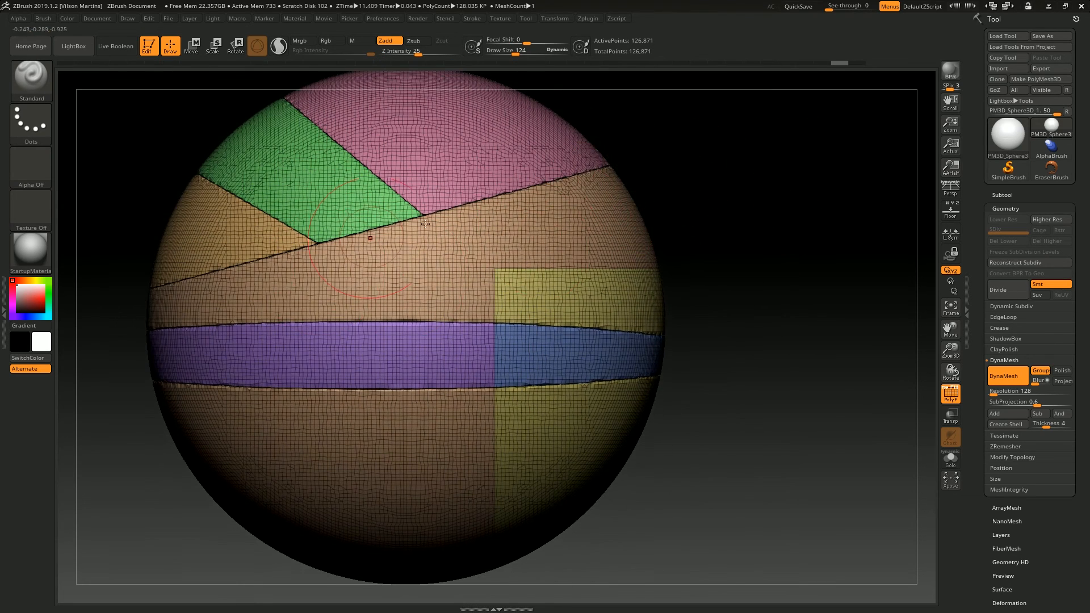
left_click_drag(305, 295, 657, 224, "ctrl+shift")
left_click_drag(730, 190, 792, 166)
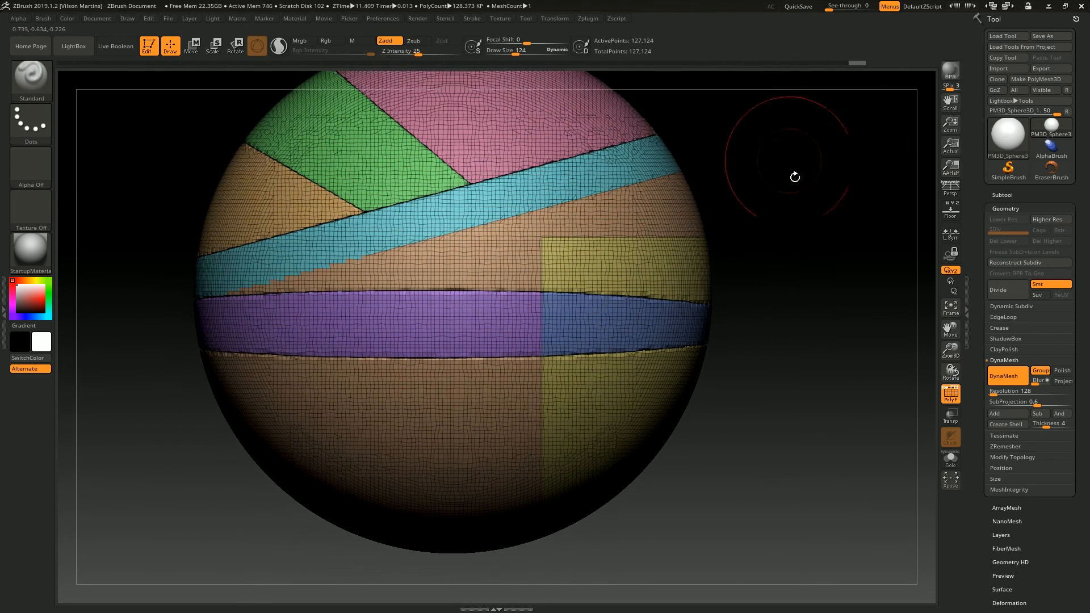
right_click_drag(818, 196, 809, 217, "alt")
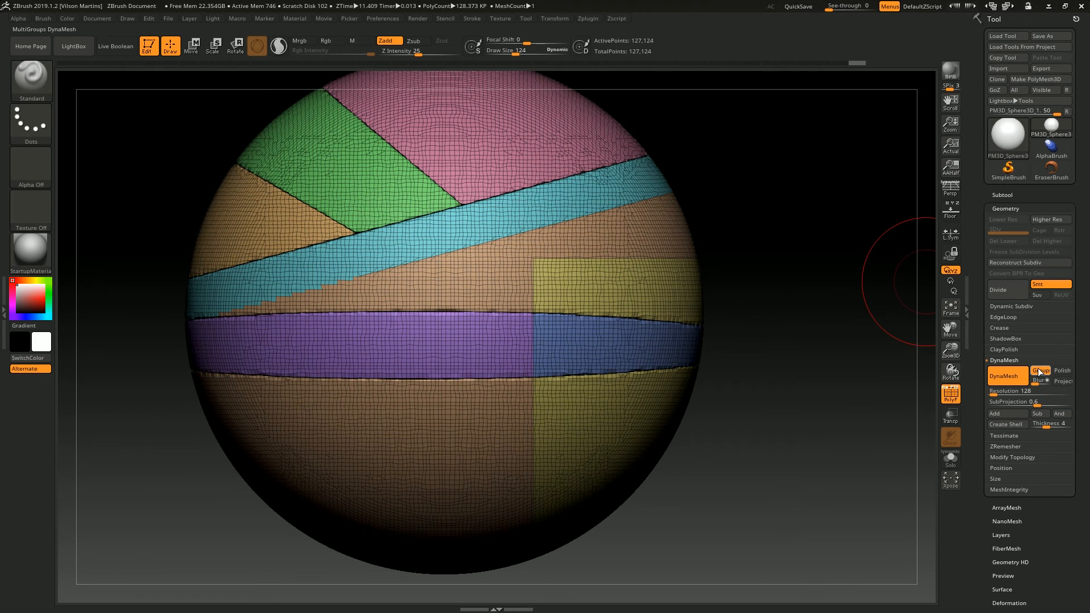
left_click(1015, 377)
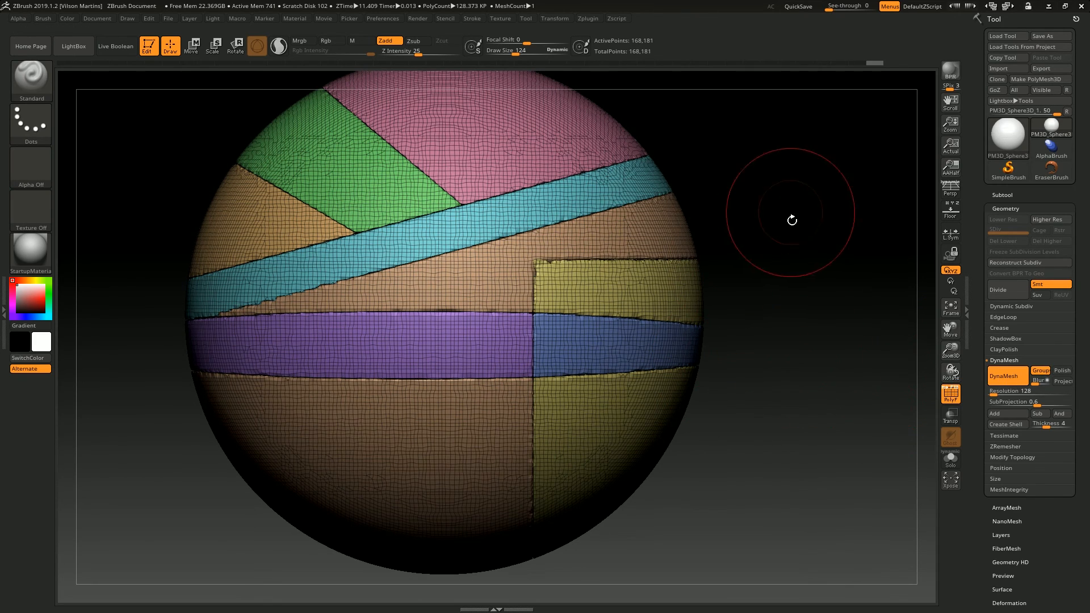
right_click_drag(766, 289, 819, 255, "ctrl")
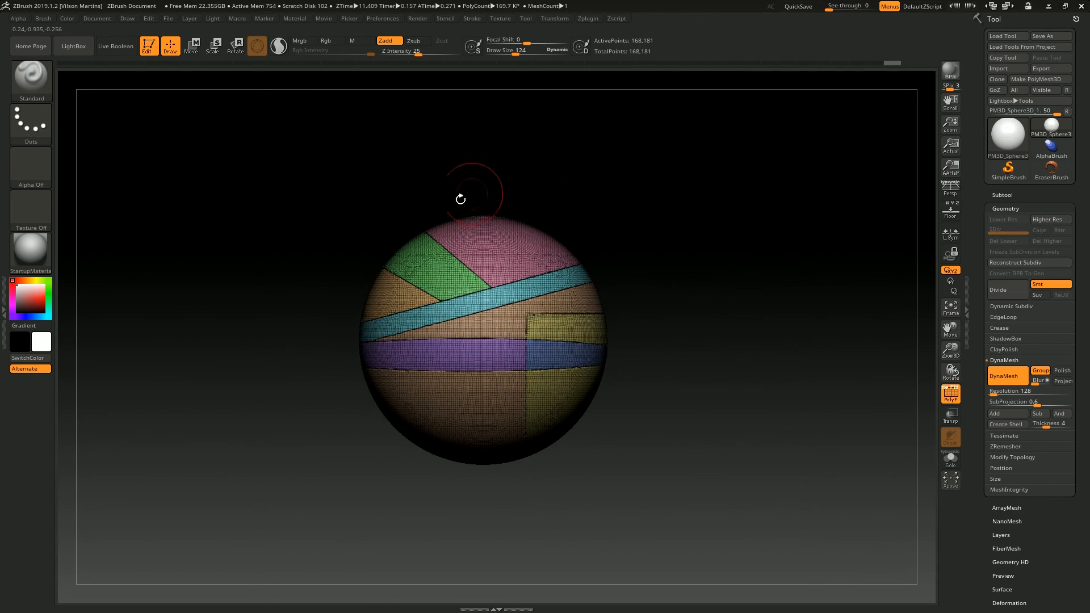